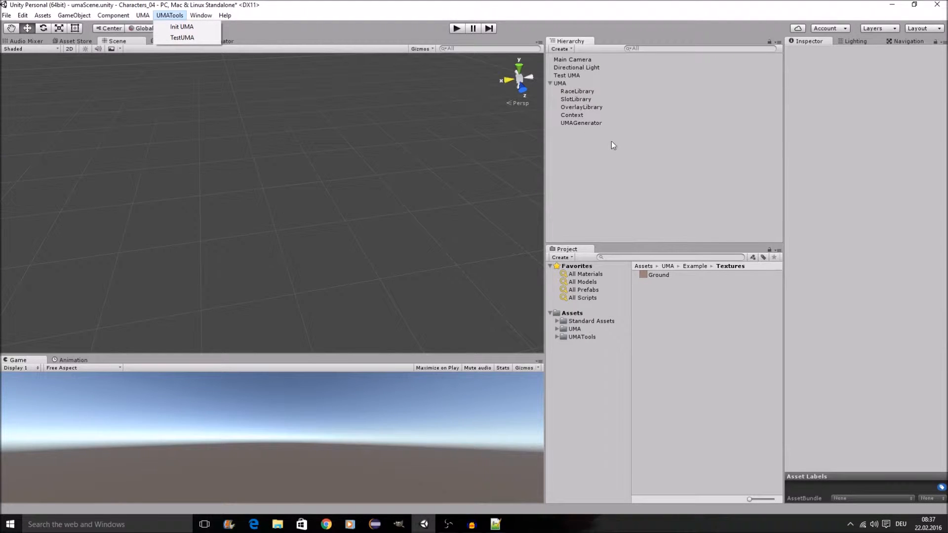
# Step: Collapse the UMA group in the hierarchy, select the Test UMA object and run the scene
pyautogui.click(548, 82)
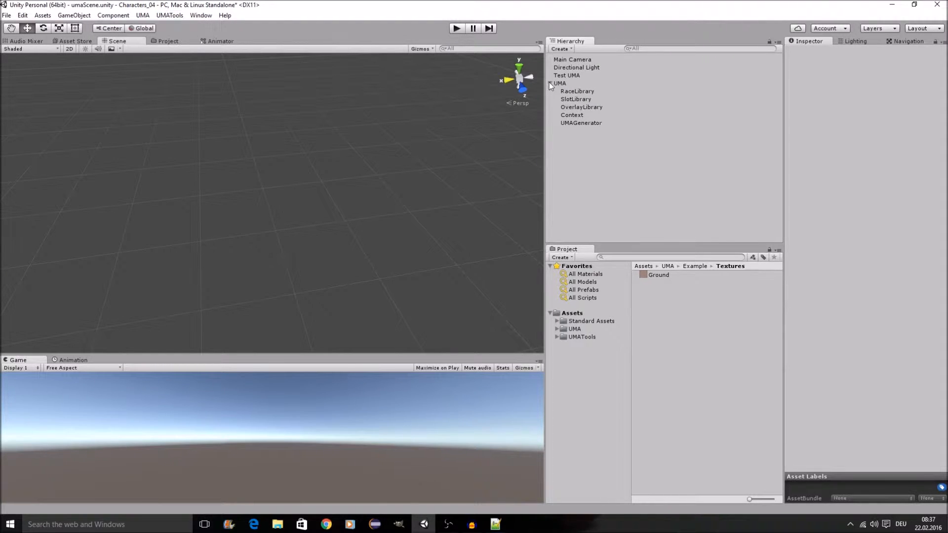
pyautogui.click(574, 75)
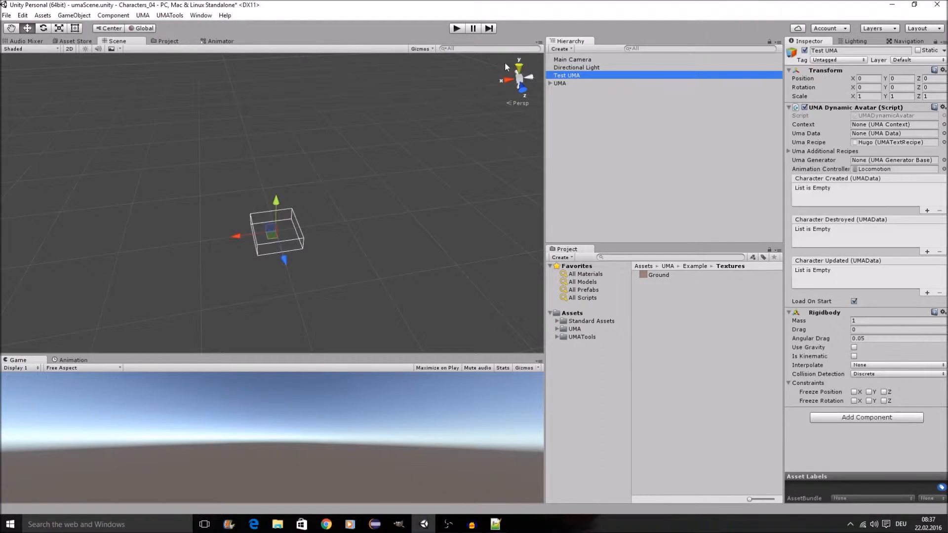
pyautogui.click(457, 28)
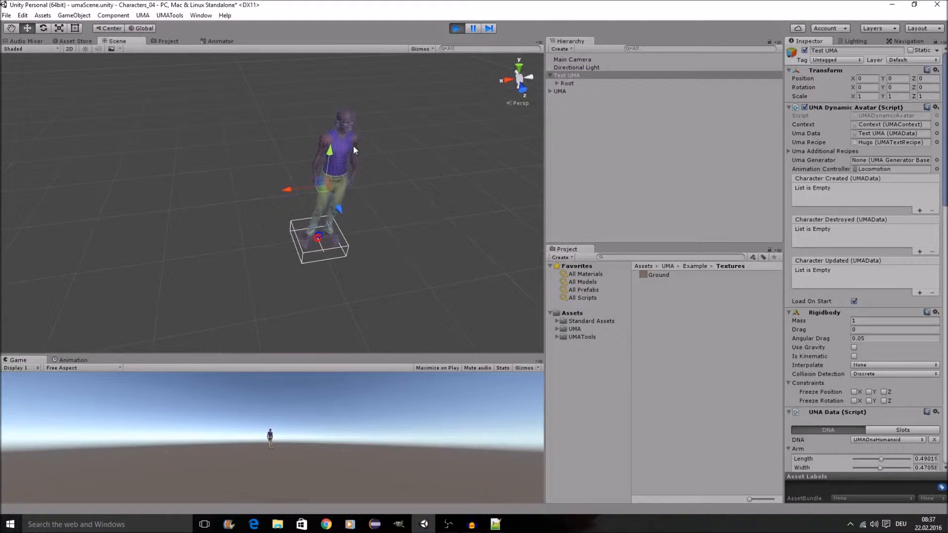
# Step: Examine the generated Test UMA character in the running scene from near and far, with its hierarchy collapsed
pyautogui.click(433, 161)
pyautogui.scroll(5, 395, 147)
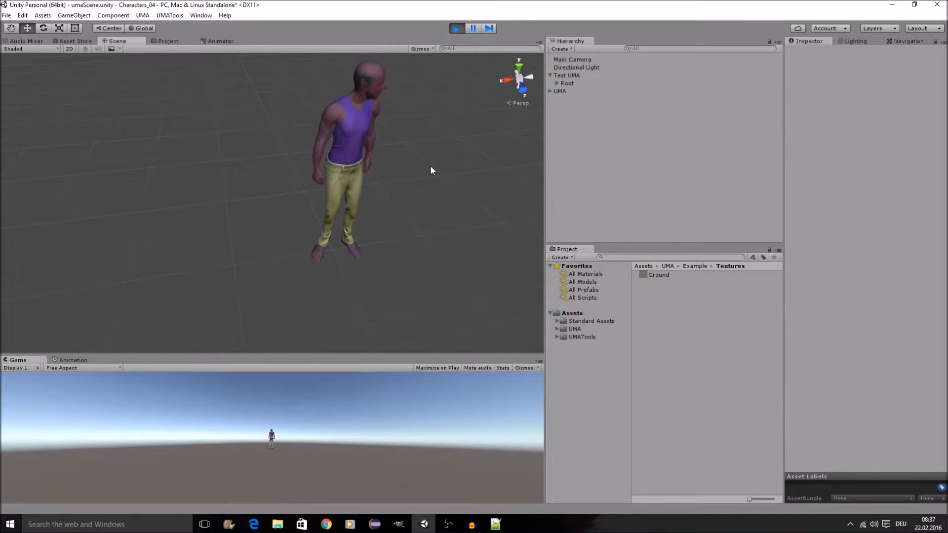
pyautogui.moveTo(432, 232); pyautogui.dragTo(439, 225, button='right')
pyautogui.moveTo(439, 225)
pyautogui.mouseDown(button='middle')
pyautogui.moveTo(425, 204)
pyautogui.moveTo(432, 223)
pyautogui.mouseUp(button='middle')
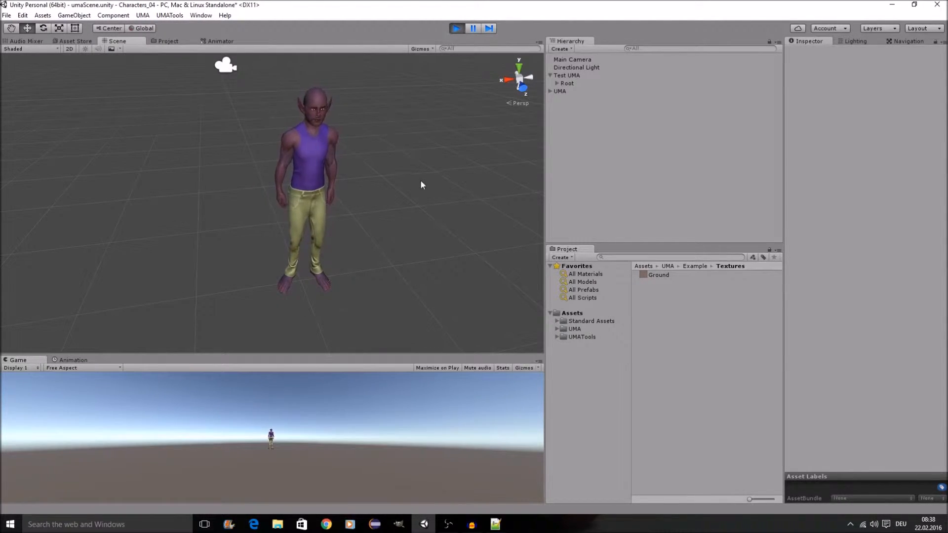
pyautogui.scroll(-4, 409, 174)
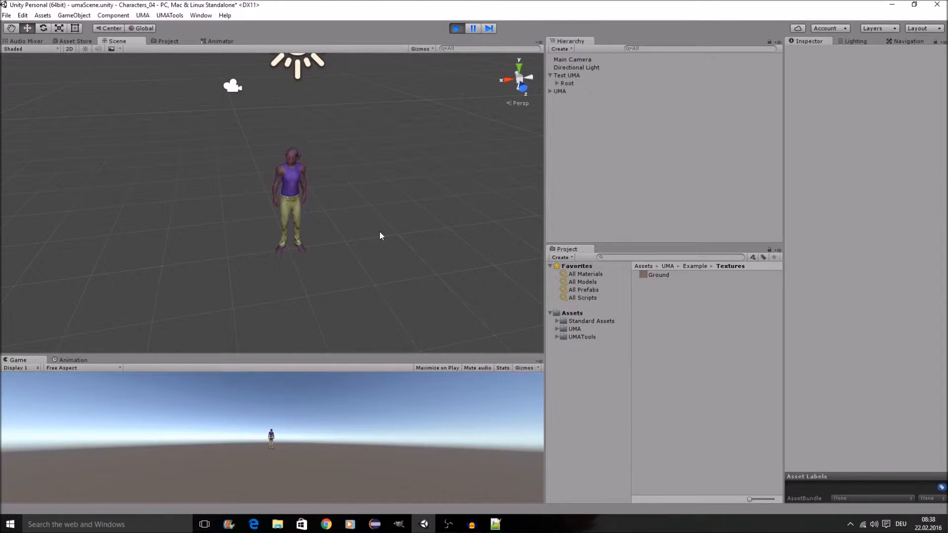
pyautogui.moveTo(383, 228); pyautogui.dragTo(414, 217, button='middle')
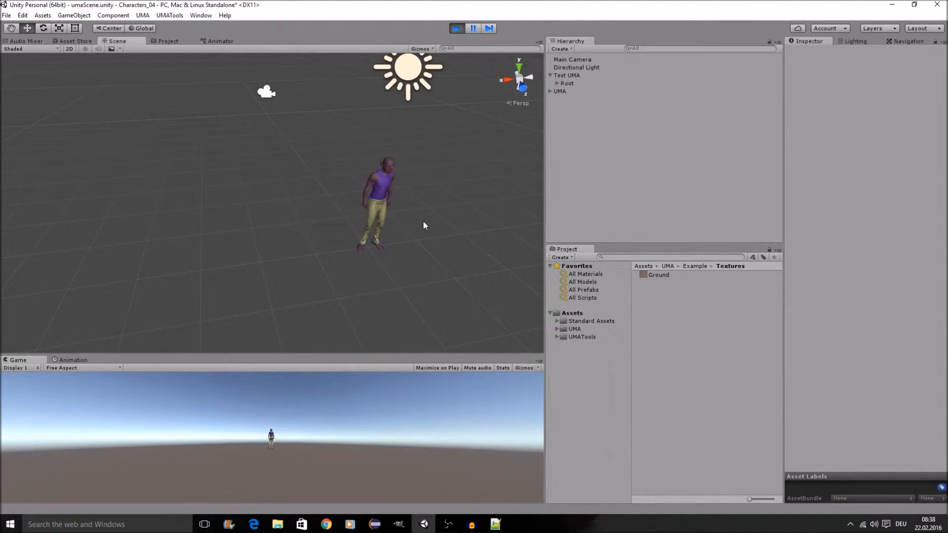
pyautogui.scroll(2, 428, 223)
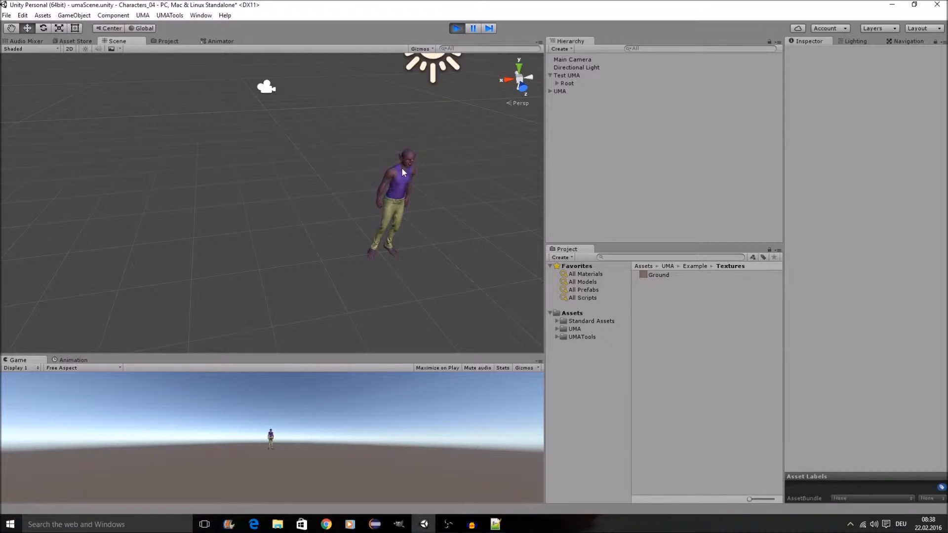
pyautogui.moveTo(470, 196); pyautogui.dragTo(421, 182, button='middle')
pyautogui.scroll(1, 408, 173)
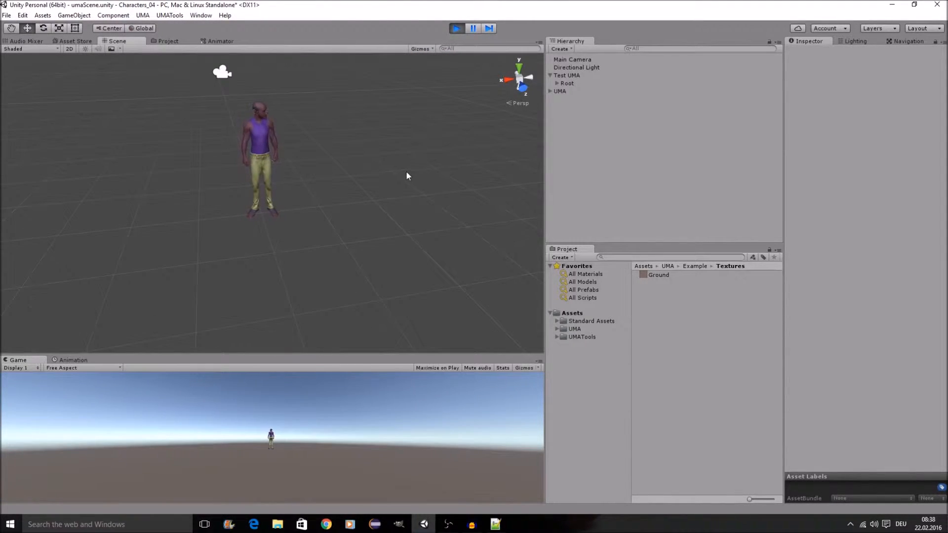
pyautogui.click(550, 74)
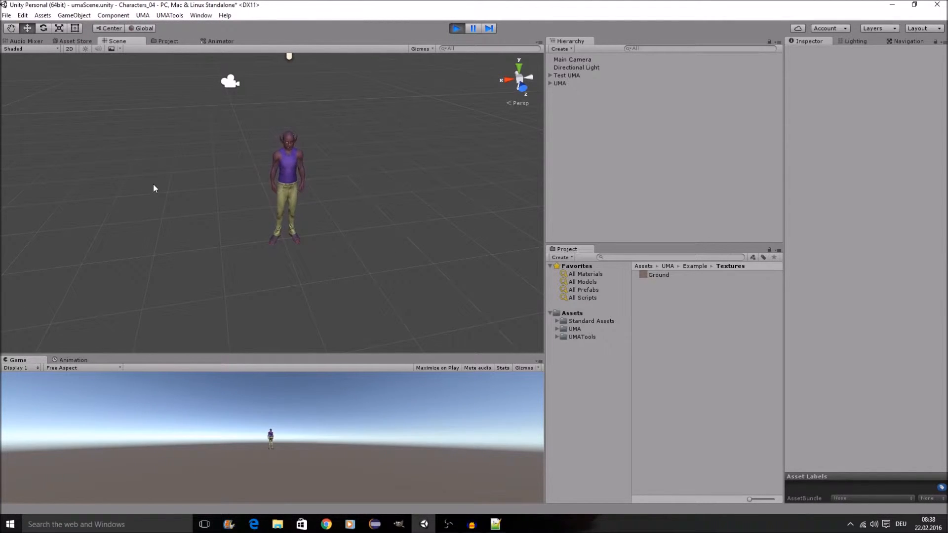
pyautogui.click(91, 16)
pyautogui.moveTo(91, 49)
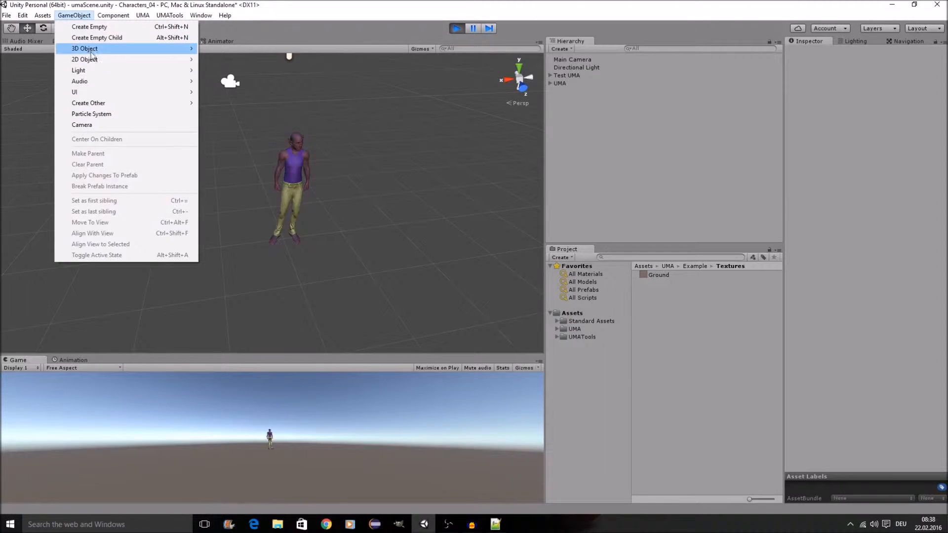
pyautogui.click(220, 92)
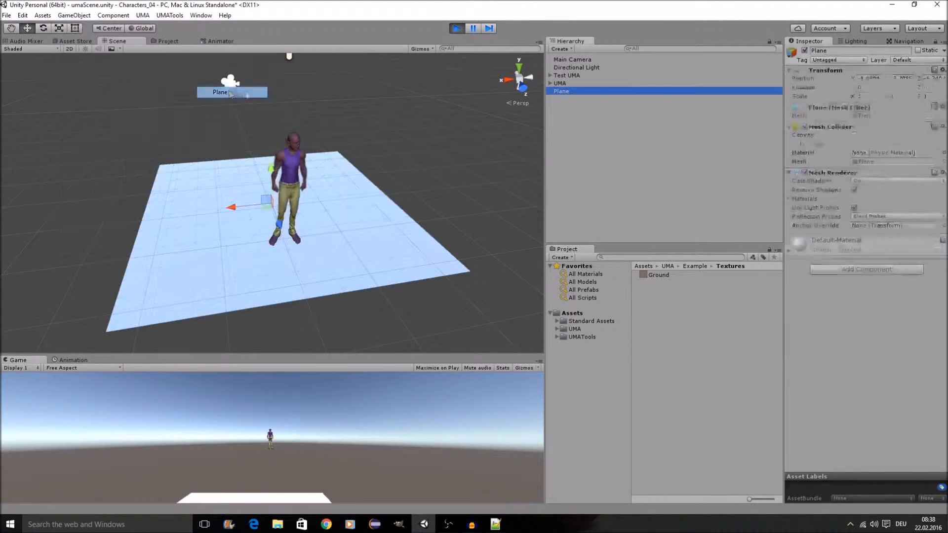
pyautogui.click(872, 96)
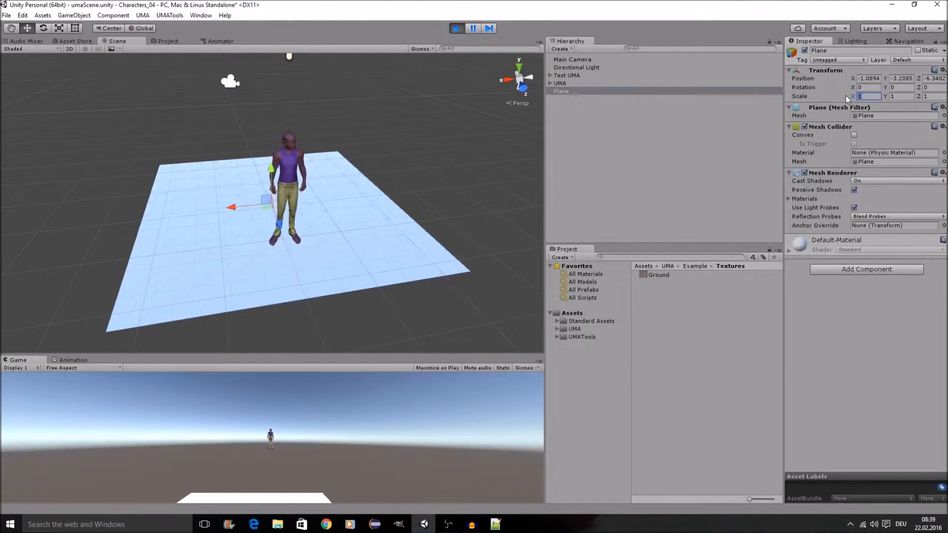
pyautogui.write('10')
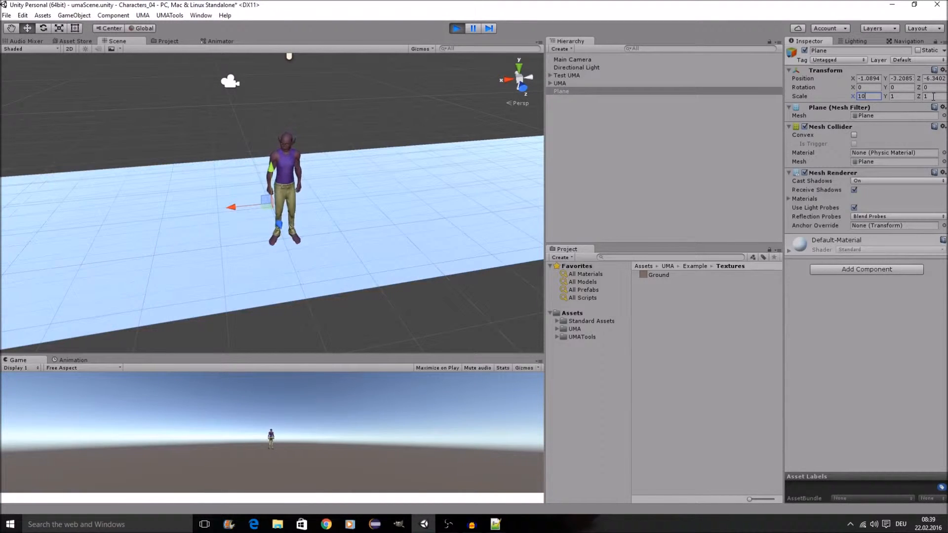
pyautogui.press('Tab')
pyautogui.press('Tab')
pyautogui.write('10')
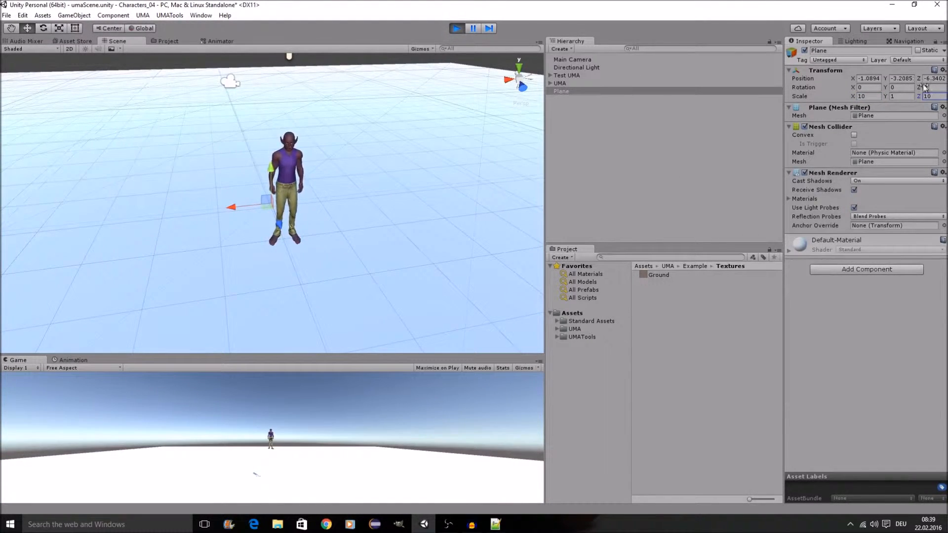
pyautogui.click(943, 70)
pyautogui.click(885, 81)
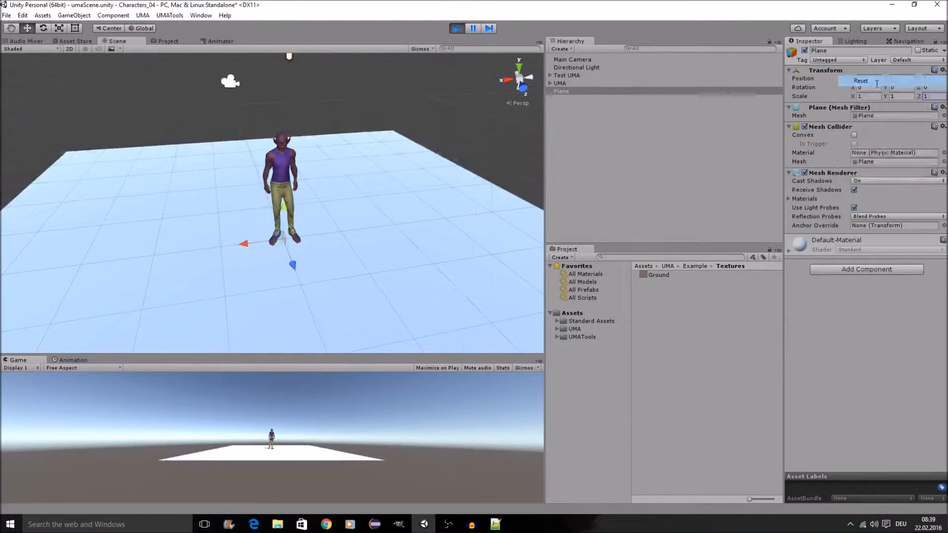
# Step: Exit play mode and add a 3D plane to the scene
pyautogui.click(458, 29)
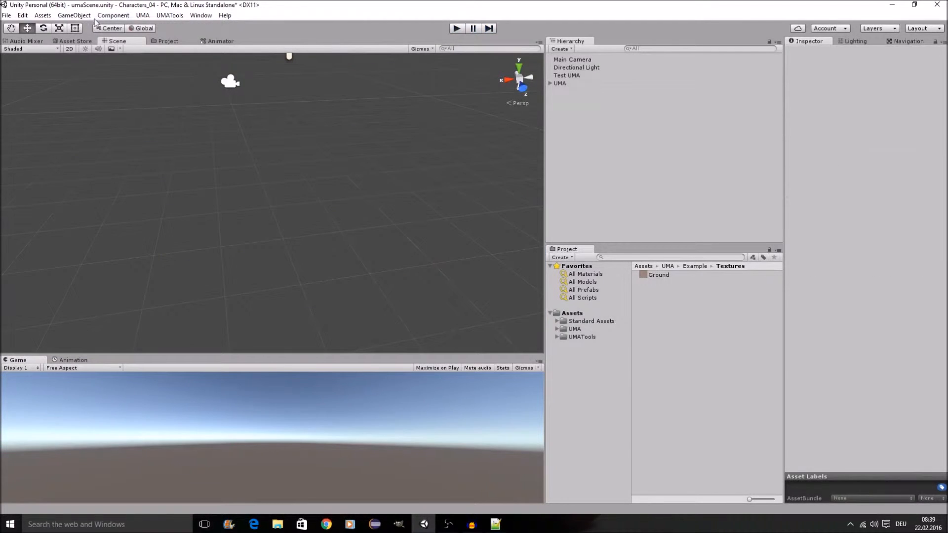
pyautogui.click(74, 15)
pyautogui.moveTo(116, 49)
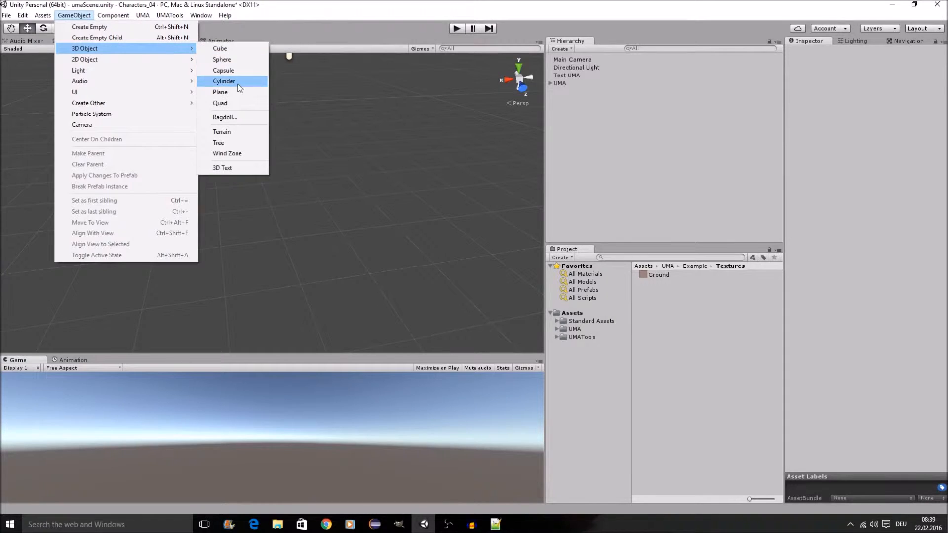
pyautogui.click(237, 92)
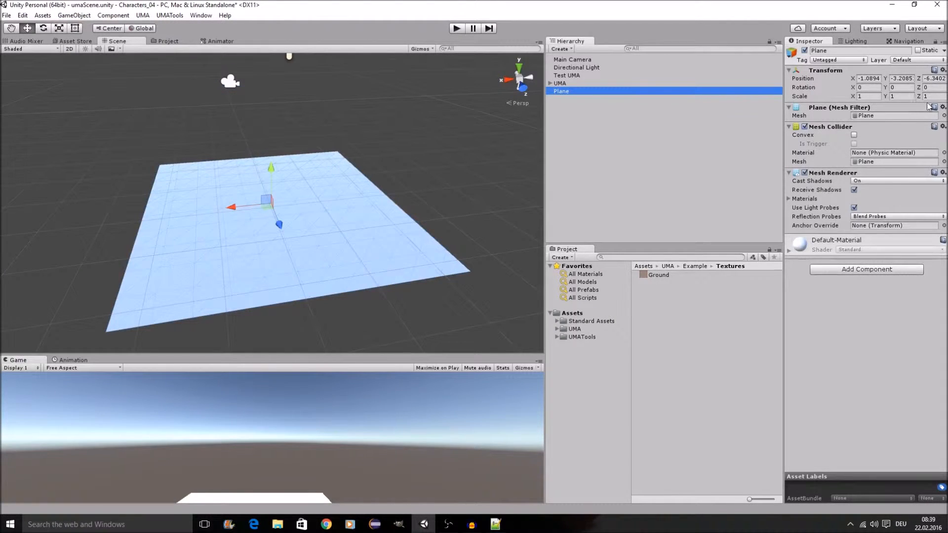
pyautogui.click(869, 96)
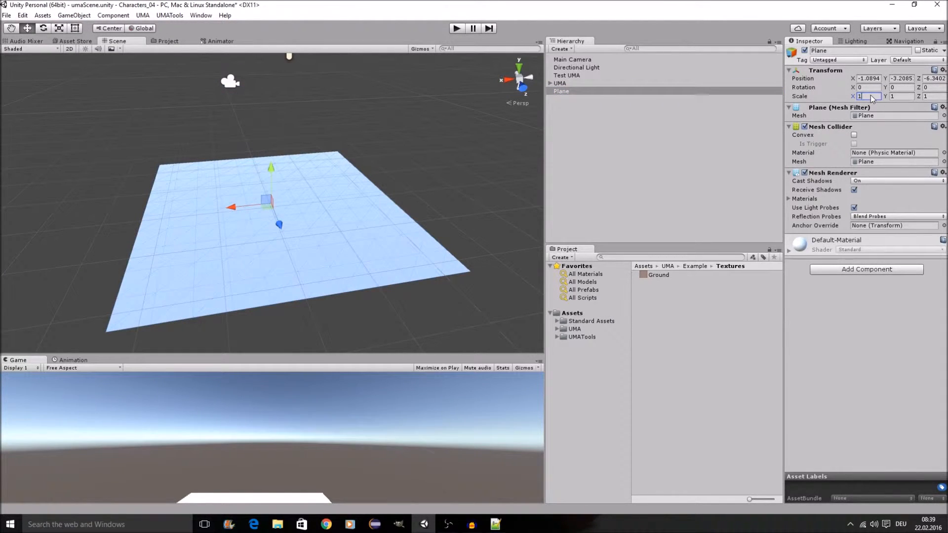
pyautogui.write('0')
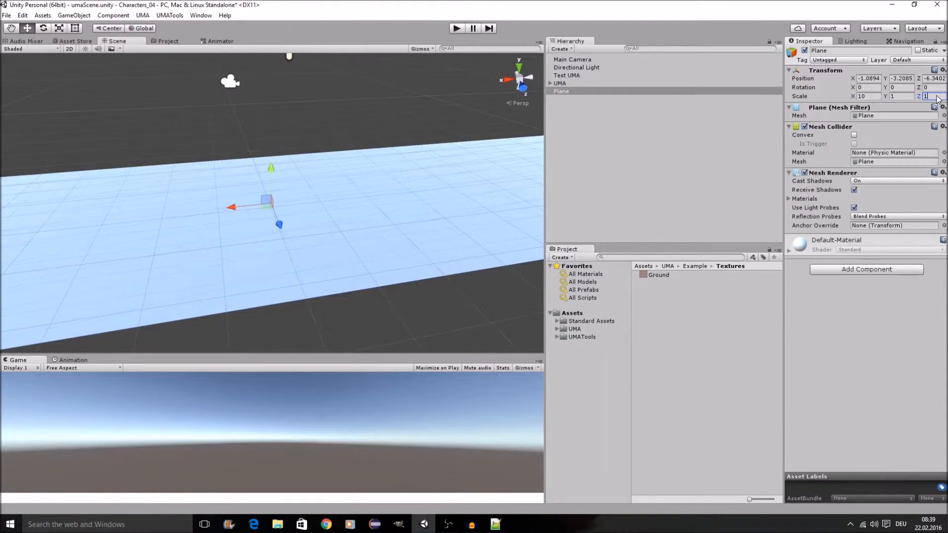
pyautogui.write('0')
# Step: Reset the plane's transform to its default position, rotation and scale
pyautogui.click(943, 70)
pyautogui.click(869, 80)
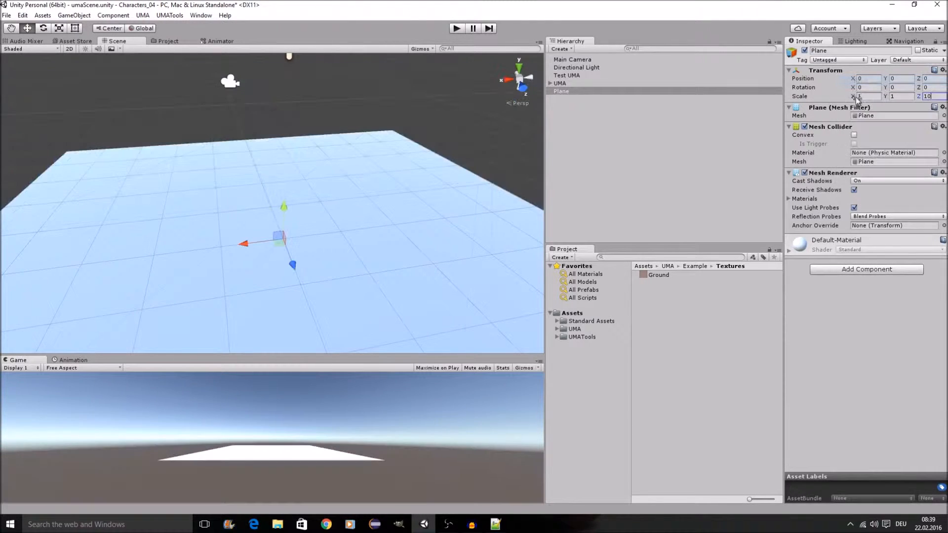
pyautogui.scroll(-5, 178, 112)
pyautogui.scroll(1, 395, 206)
pyautogui.moveTo(318, 185); pyautogui.dragTo(324, 135, button='middle')
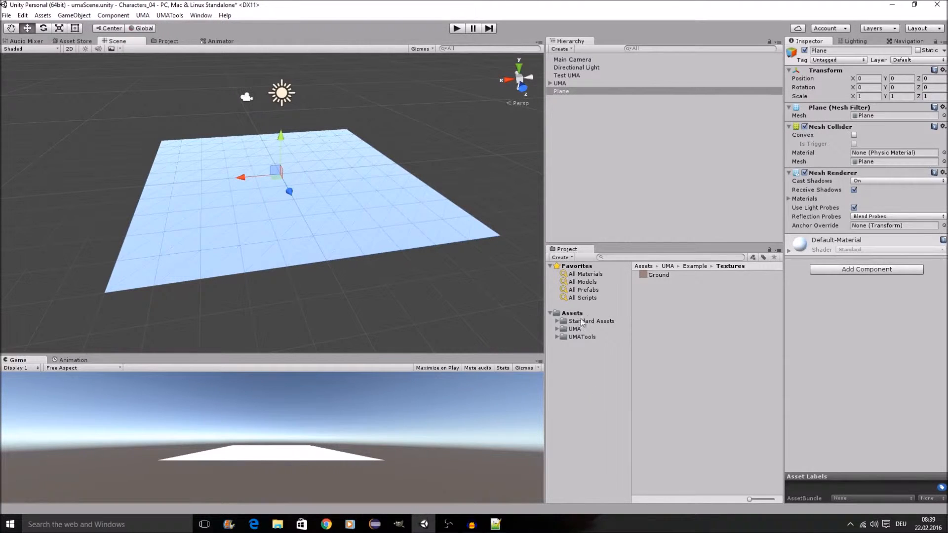
# Step: Apply the Ground texture from the UMA Example Textures folder to the plane
pyautogui.click(558, 329)
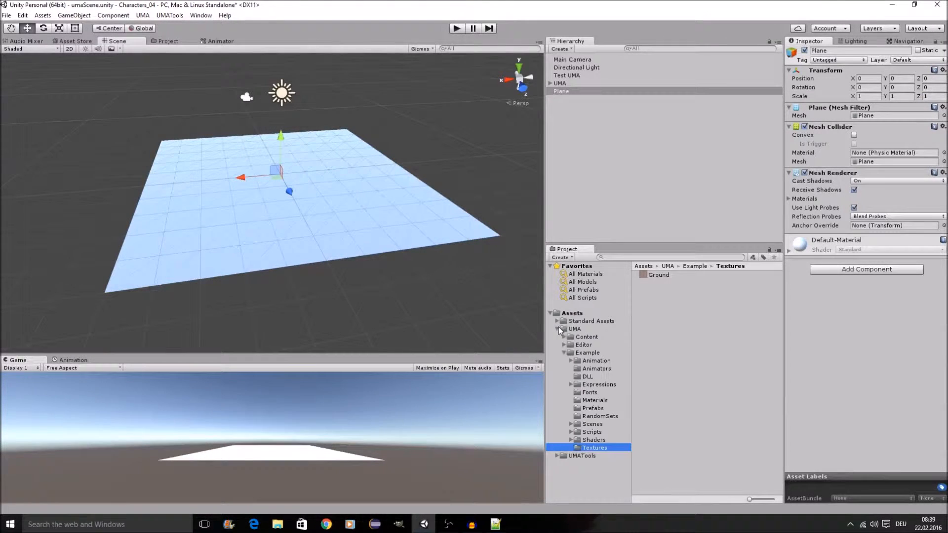
pyautogui.click(580, 353)
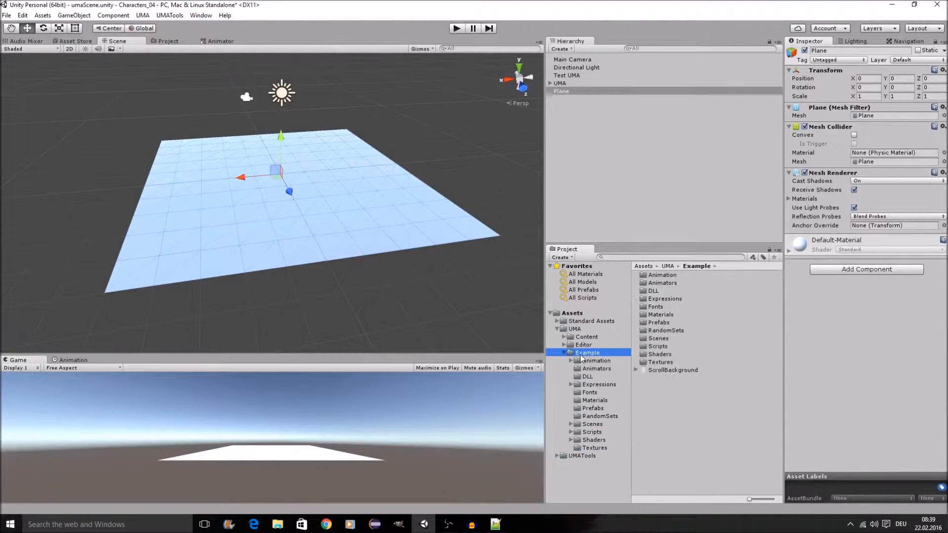
pyautogui.click(597, 447)
pyautogui.moveTo(677, 273); pyautogui.dragTo(404, 236)
# Step: Examine the plane's ground texture in the scene from different distances and angles
pyautogui.scroll(3, 344, 237)
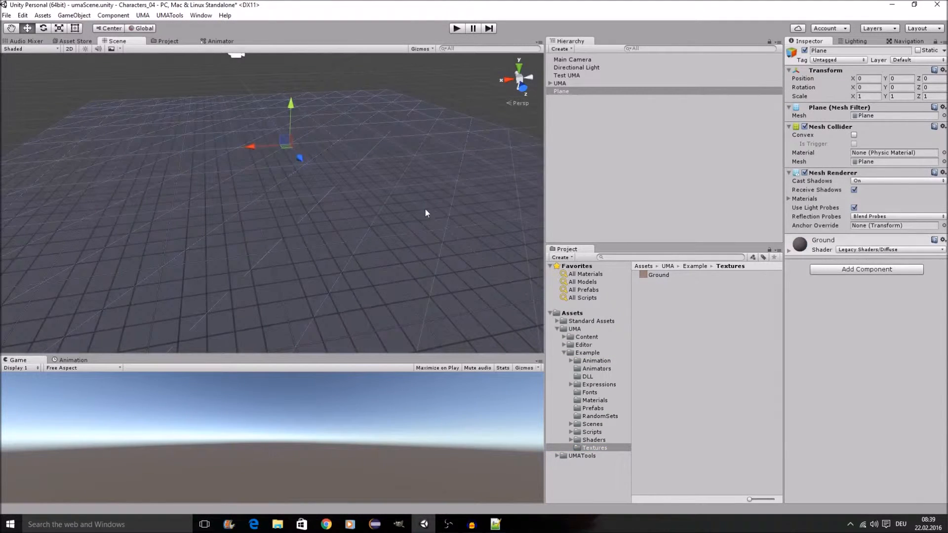
pyautogui.scroll(-5, 354, 248)
pyautogui.scroll(3, 355, 245)
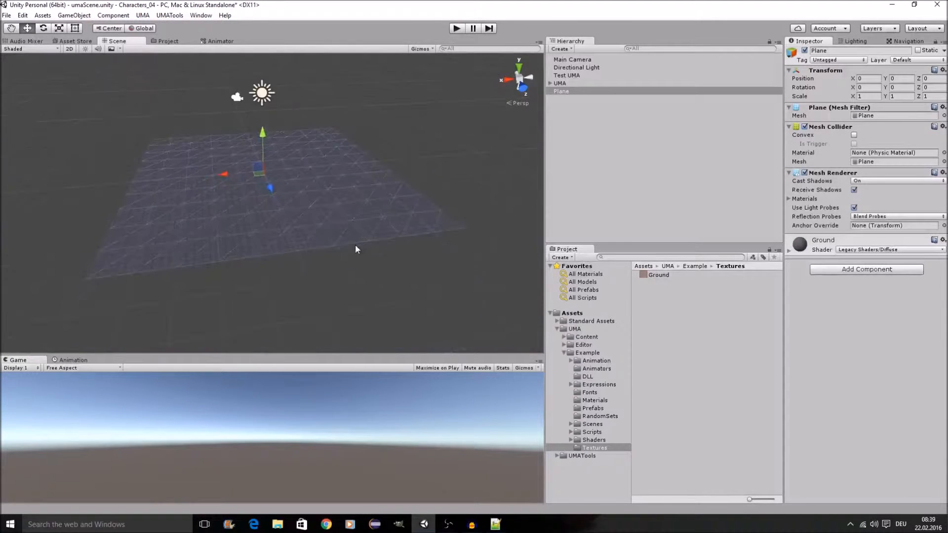
pyautogui.moveTo(352, 165); pyautogui.dragTo(368, 168, button='middle')
pyautogui.moveTo(306, 244); pyautogui.dragTo(327, 231, button='right')
pyautogui.moveTo(327, 231); pyautogui.dragTo(343, 209, button='middle')
pyautogui.scroll(-2, 342, 209)
pyautogui.moveTo(342, 209); pyautogui.dragTo(333, 248, button='right')
pyautogui.moveTo(341, 173); pyautogui.dragTo(344, 246, button='middle')
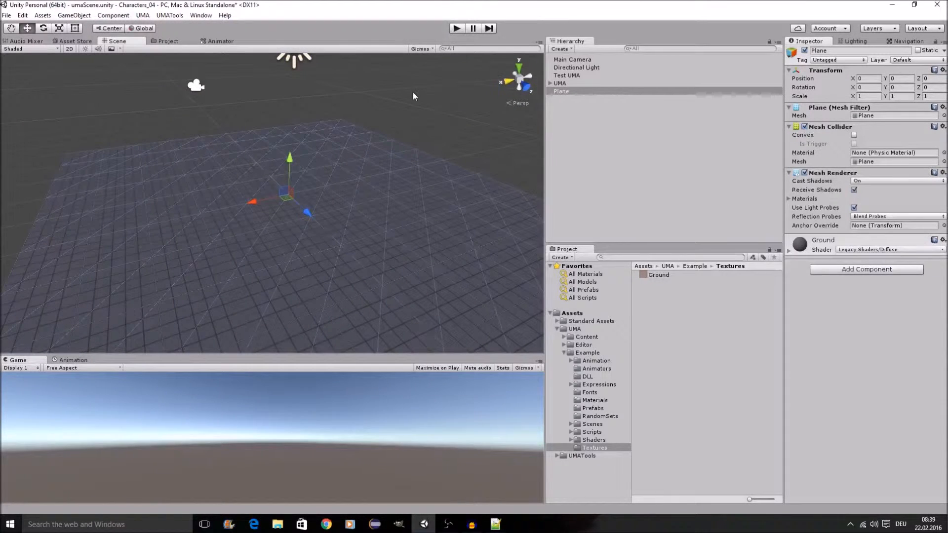
# Step: Run the scene and view the UMA character standing on the textured plane
pyautogui.click(457, 29)
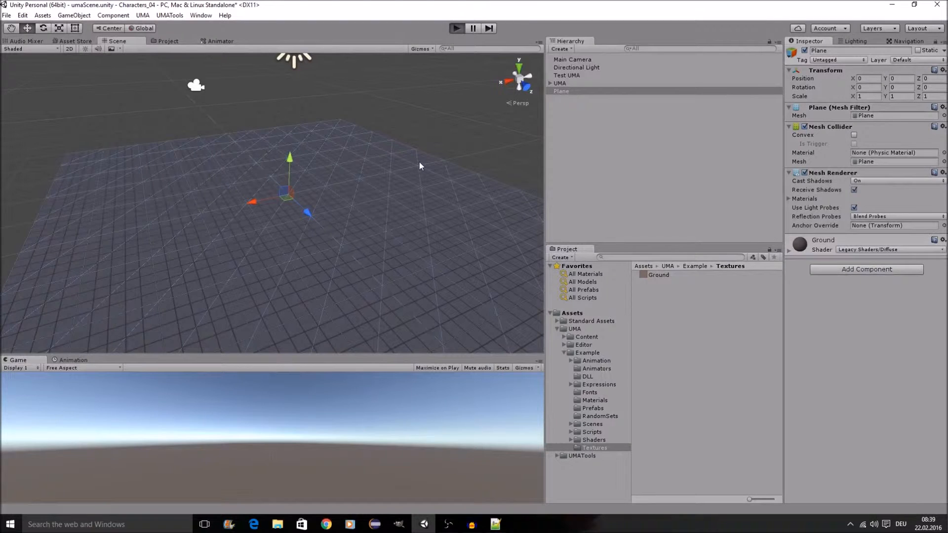
pyautogui.scroll(4, 405, 126)
pyautogui.scroll(-2, 406, 127)
pyautogui.moveTo(406, 126); pyautogui.dragTo(395, 189, button='middle')
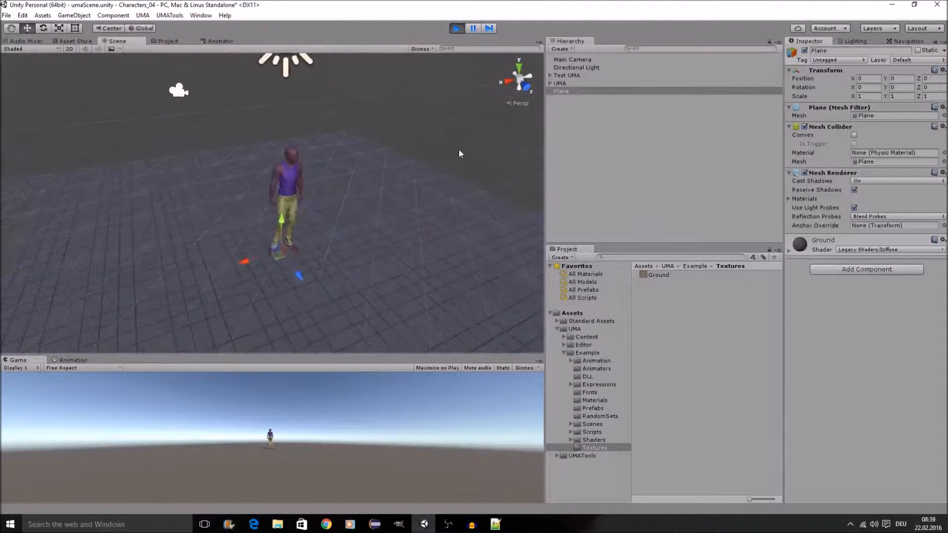
pyautogui.click(460, 154)
pyautogui.scroll(-2, 410, 168)
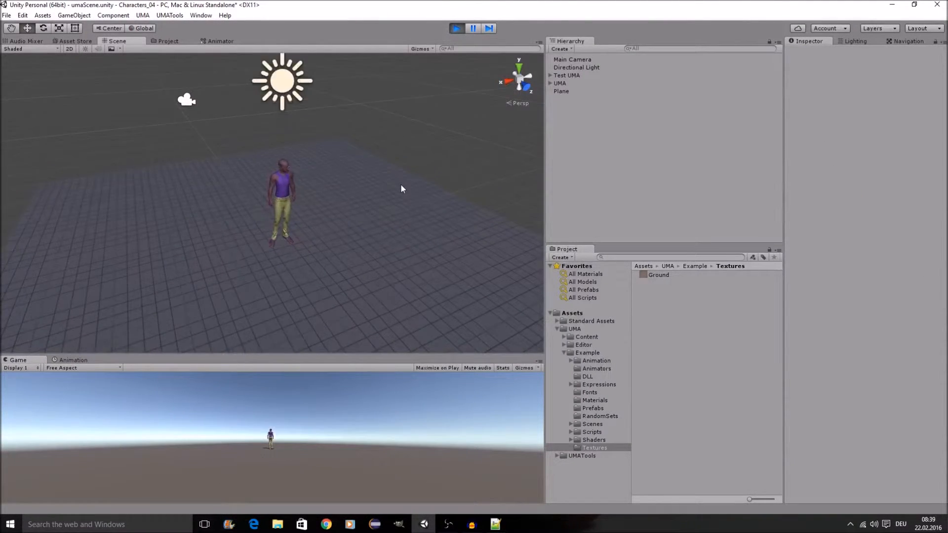
pyautogui.scroll(3, 401, 189)
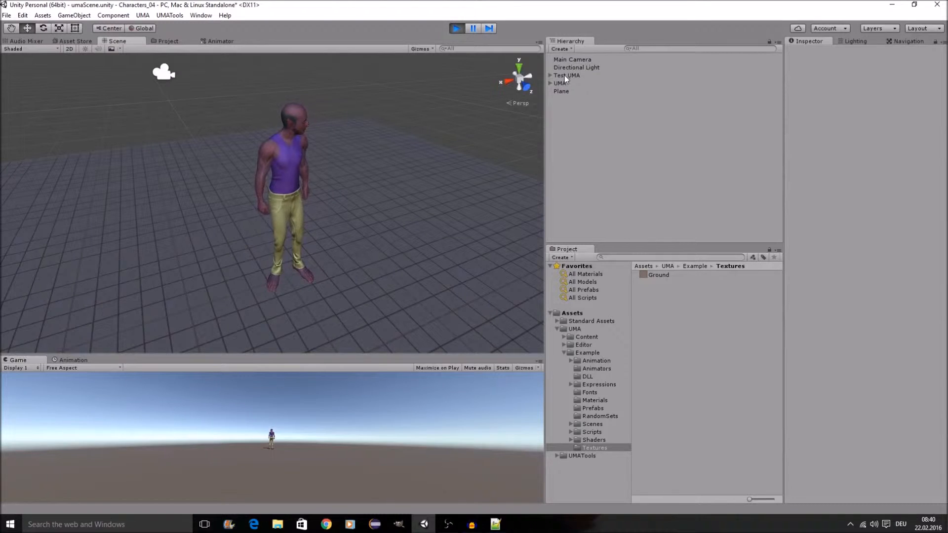
# Step: Add a Capsule Collider component to the Test UMA character while the scene is running
pyautogui.click(564, 75)
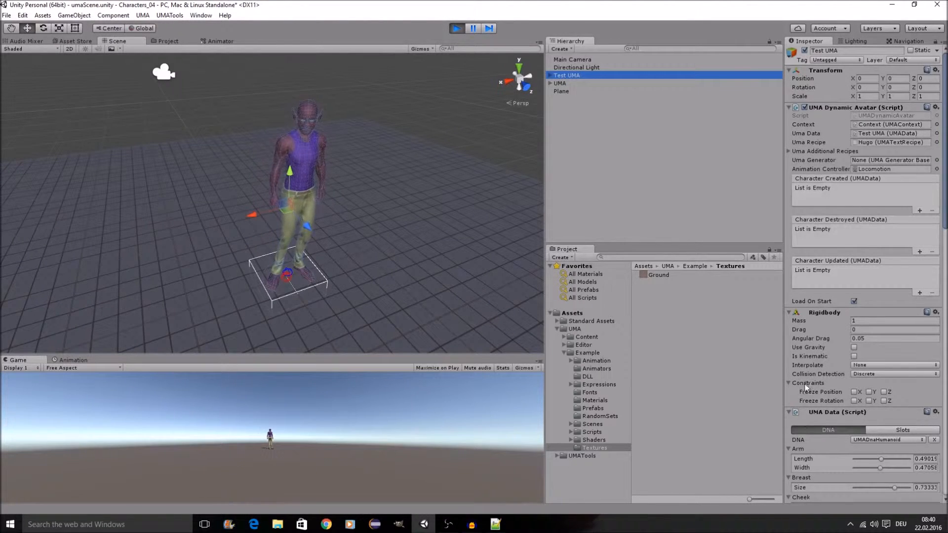
pyautogui.scroll(-20, 830, 395)
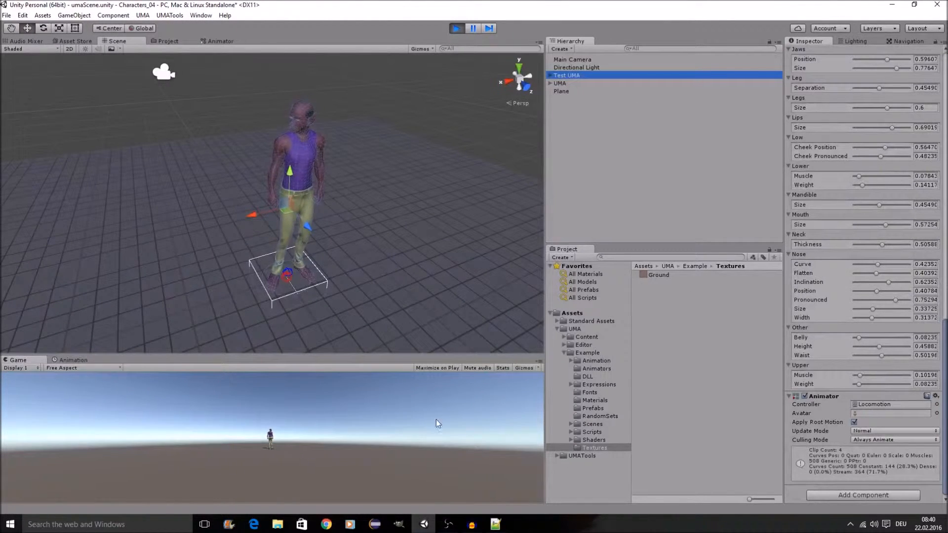
pyautogui.click(881, 496)
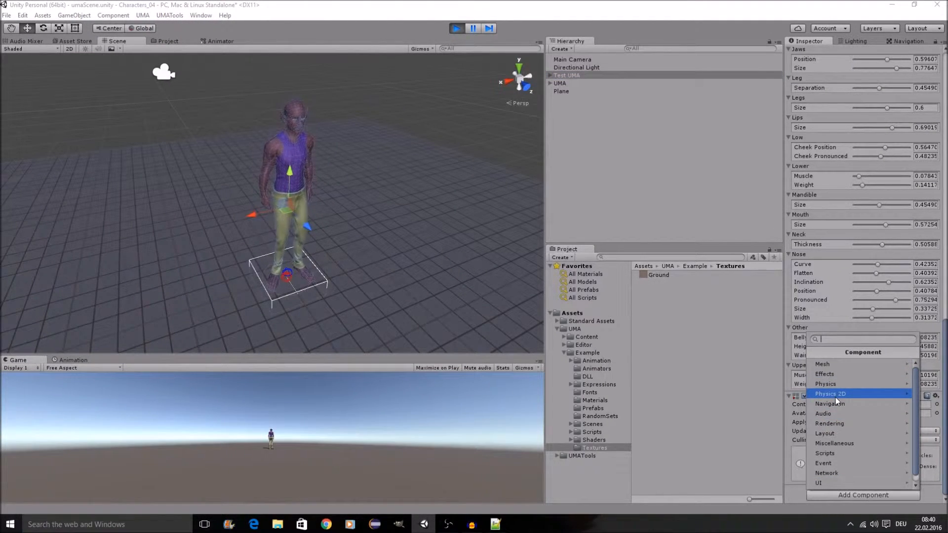
pyautogui.write('ca')
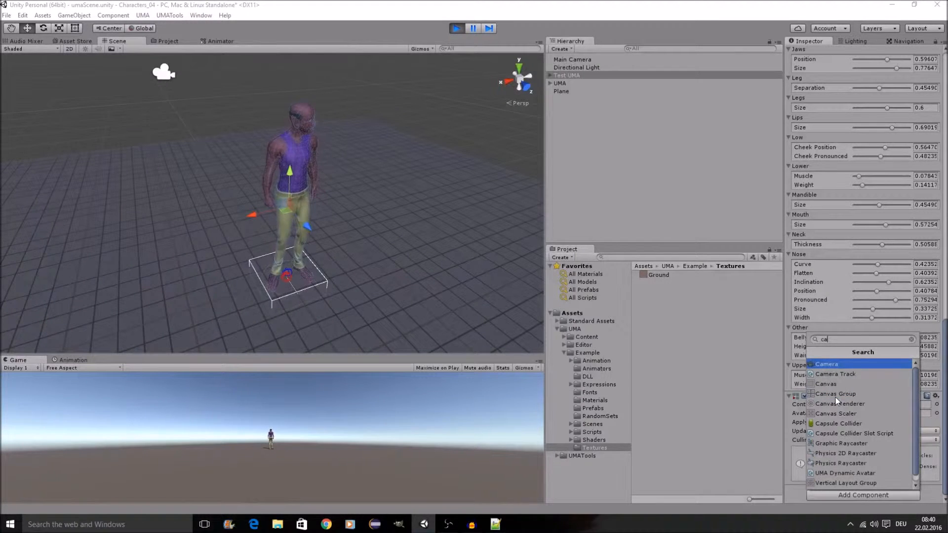
pyautogui.click(843, 423)
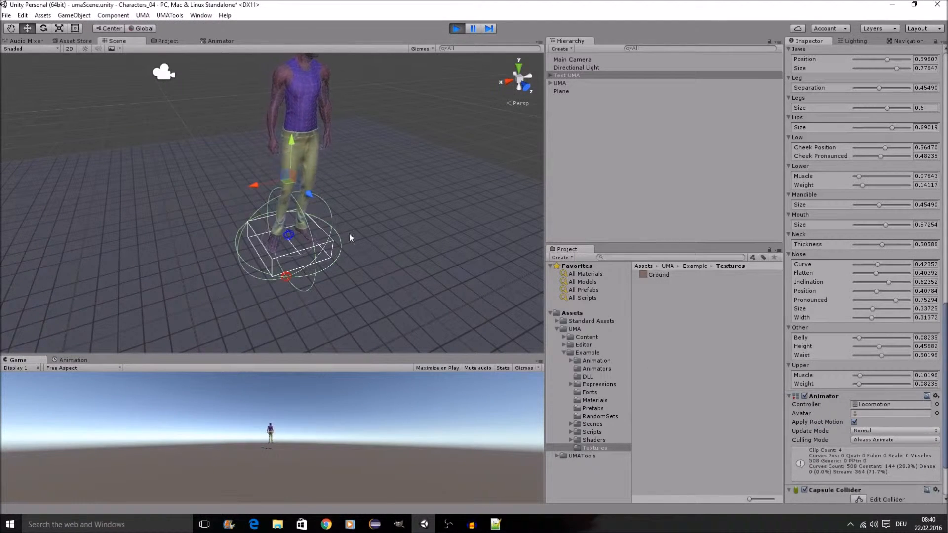
# Step: Set the capsule collider's height to 2.46 and its center Y to 1.09 so it encloses the character
pyautogui.scroll(-3, 894, 444)
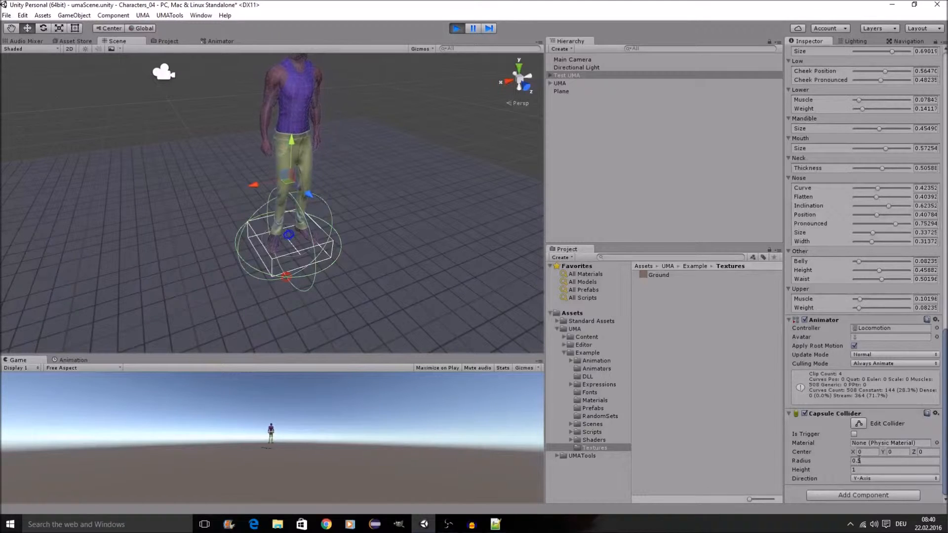
pyautogui.moveTo(853, 469); pyautogui.dragTo(906, 456)
pyautogui.scroll(-8, 398, 255)
# Step: Raise the directional light above the character to a Y position of about 5.33 in the running scene
pyautogui.moveTo(392, 231); pyautogui.dragTo(459, 247, button='middle')
pyautogui.scroll(6, 385, 235)
pyautogui.click(572, 68)
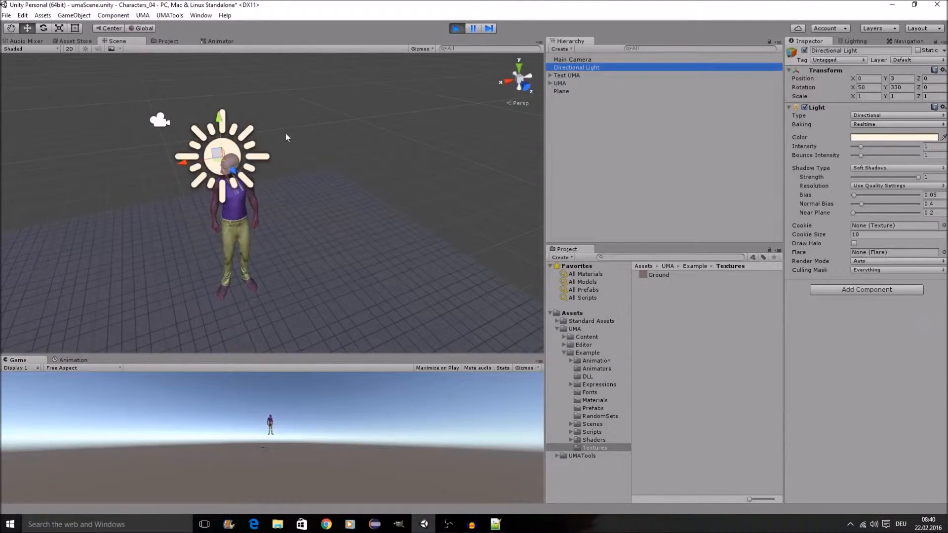
pyautogui.moveTo(218, 118); pyautogui.dragTo(210, 10)
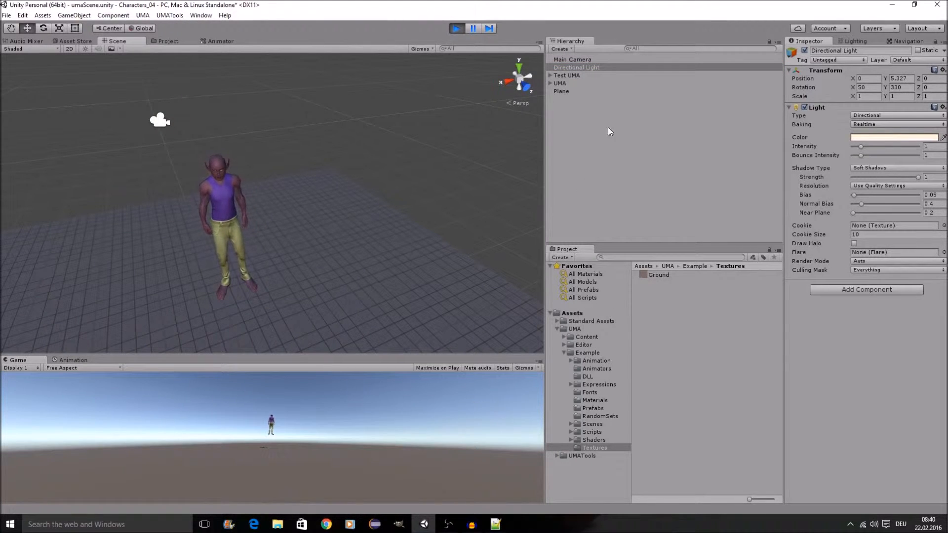
# Step: Offset Test UMA's capsule collider center to X -1.24 and Z 0.36, with radius 0.12 and height 2.84
pyautogui.click(563, 76)
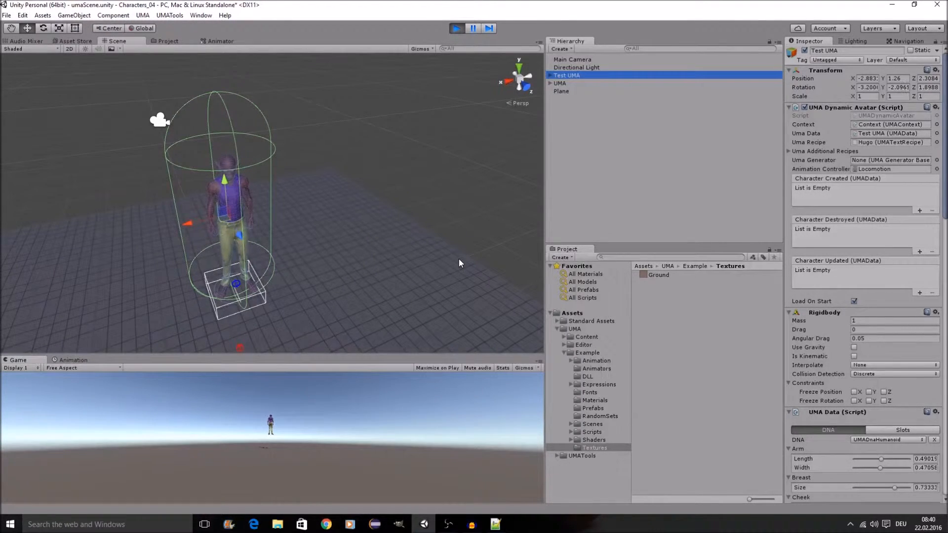
pyautogui.moveTo(431, 257); pyautogui.dragTo(451, 236, button='middle')
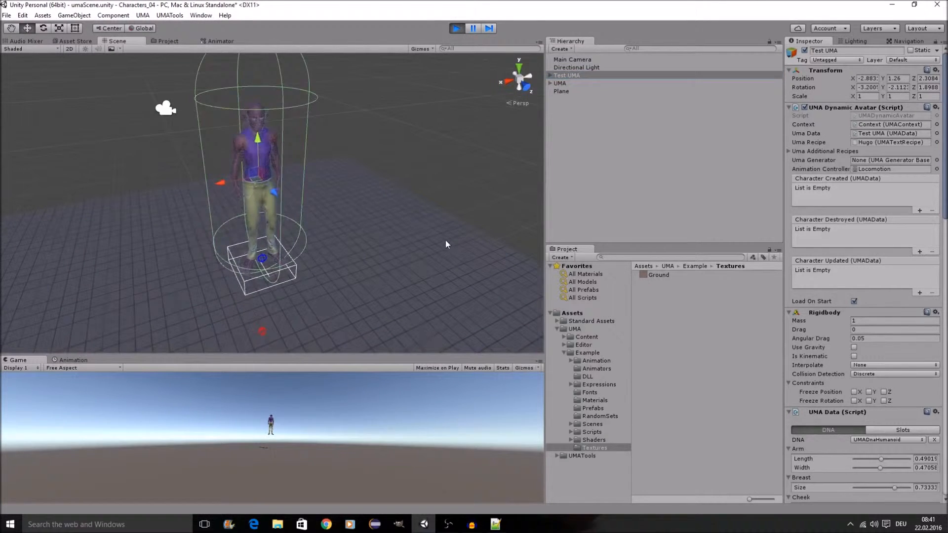
pyautogui.scroll(-2, 857, 392)
pyautogui.scroll(-15, 858, 393)
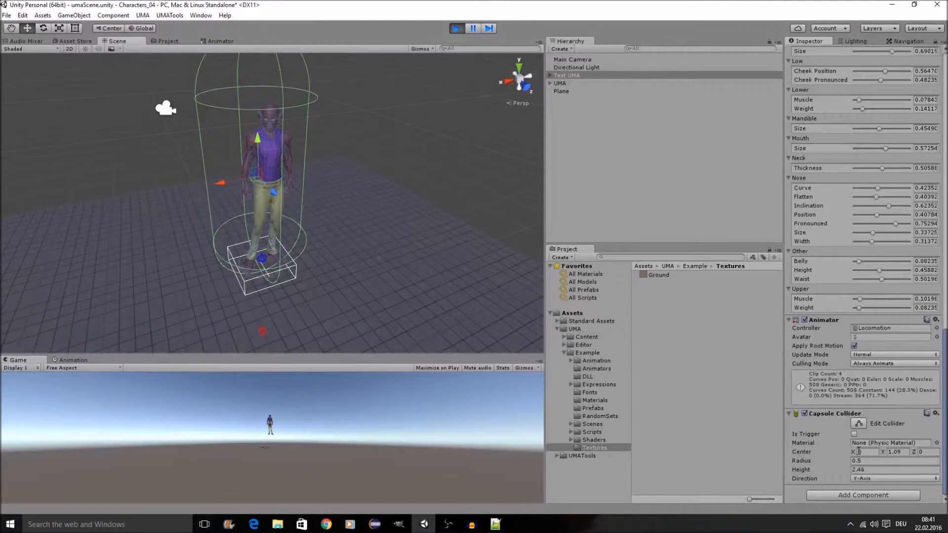
pyautogui.moveTo(853, 452); pyautogui.dragTo(835, 457)
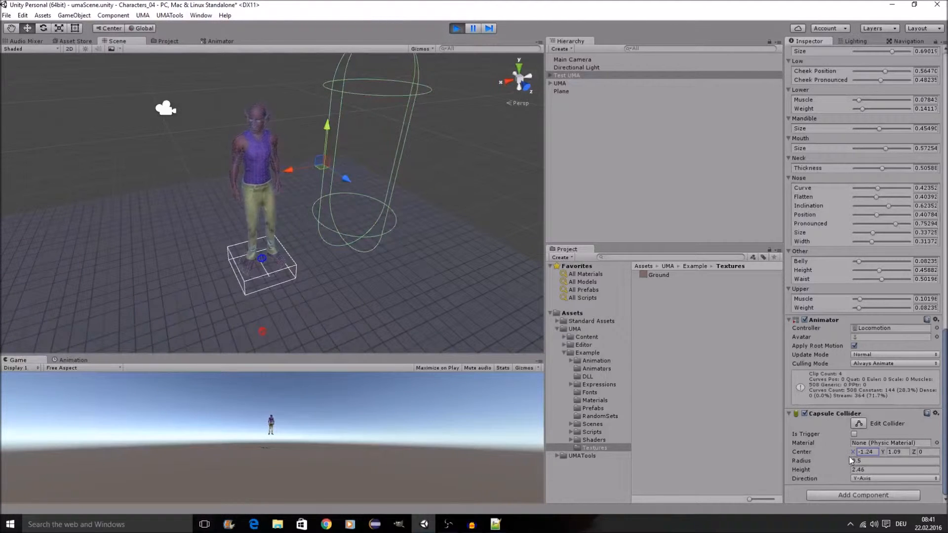
pyautogui.moveTo(847, 462); pyautogui.dragTo(826, 456)
pyautogui.scroll(-5, 350, 232)
pyautogui.moveTo(362, 217); pyautogui.dragTo(408, 244, button='middle')
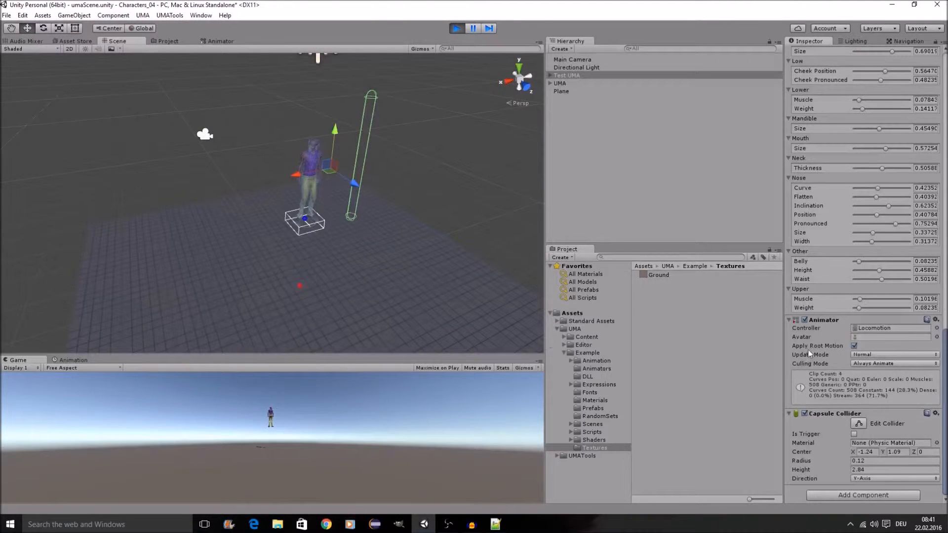
pyautogui.moveTo(914, 452)
pyautogui.mouseDown()
pyautogui.moveTo(923, 451)
pyautogui.moveTo(883, 446)
pyautogui.moveTo(919, 451)
pyautogui.moveTo(903, 452)
pyautogui.moveTo(919, 464)
pyautogui.mouseUp()
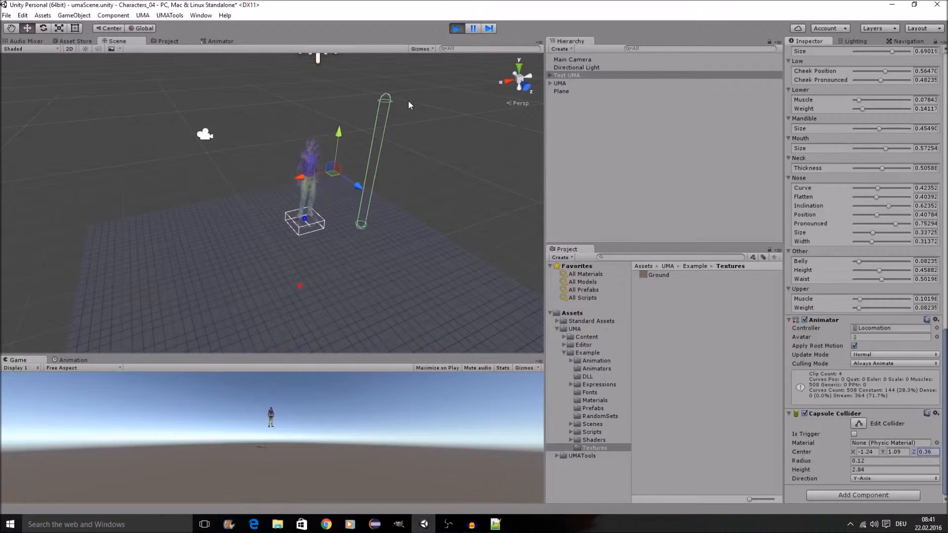
# Step: Stop the running scene, rerun it briefly to check the character on the plane, and stop it again
pyautogui.click(456, 29)
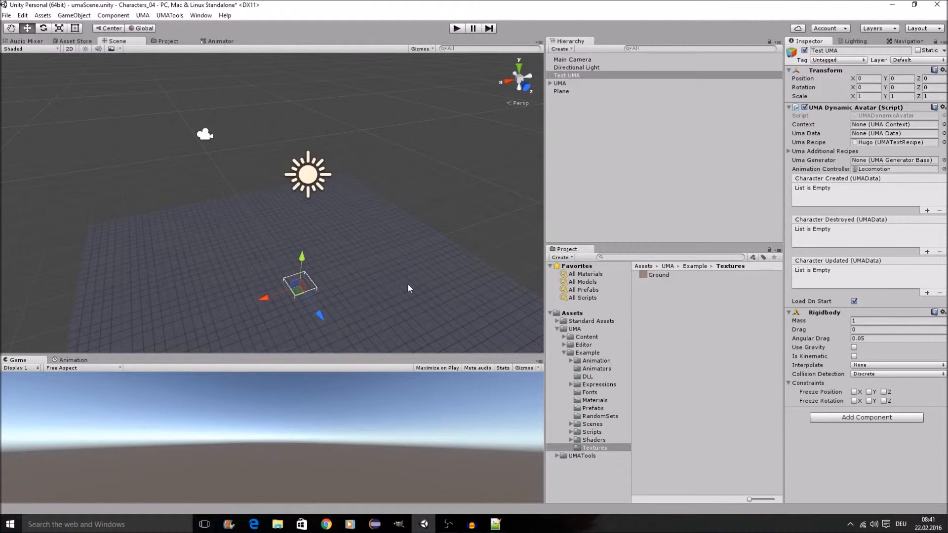
pyautogui.moveTo(411, 280); pyautogui.dragTo(414, 196, button='middle')
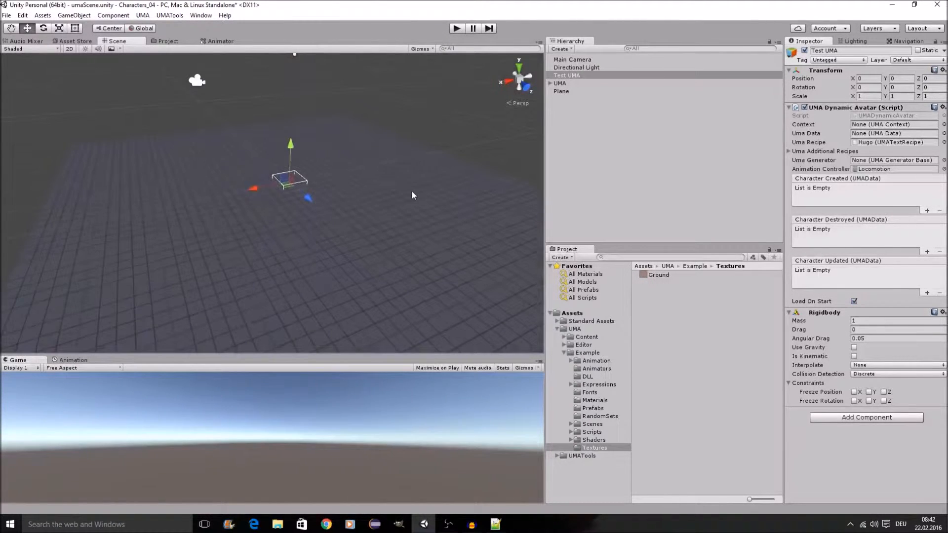
pyautogui.keyDown('alt'); pyautogui.moveTo(409, 189); pyautogui.dragTo(460, 240); pyautogui.keyUp('alt')
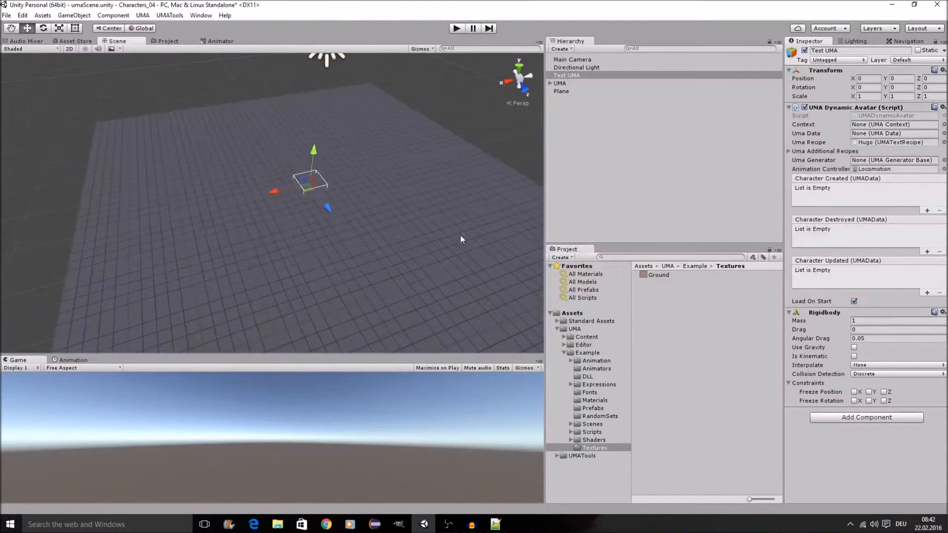
pyautogui.click(456, 28)
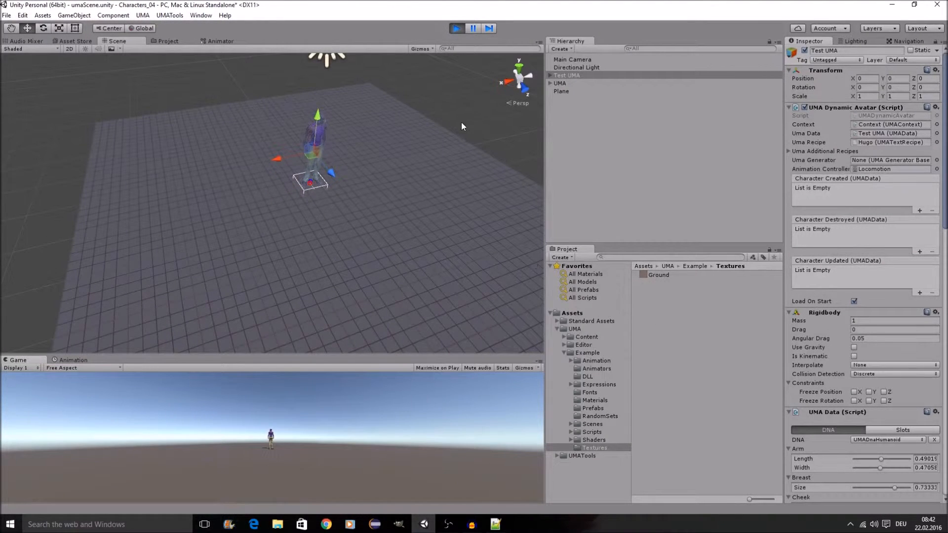
pyautogui.click(455, 29)
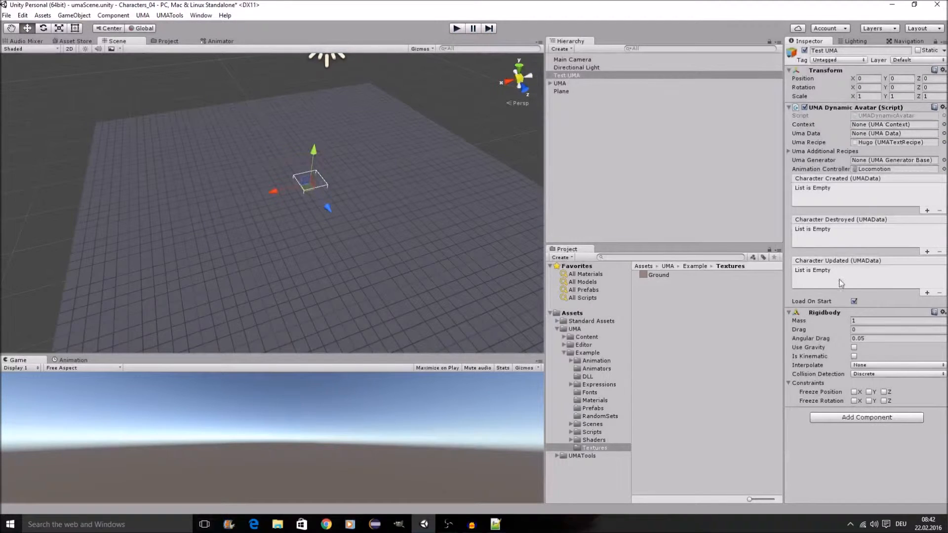
# Step: Add a Nav Mesh Agent component to Test UMA
pyautogui.click(872, 420)
pyautogui.write('nav')
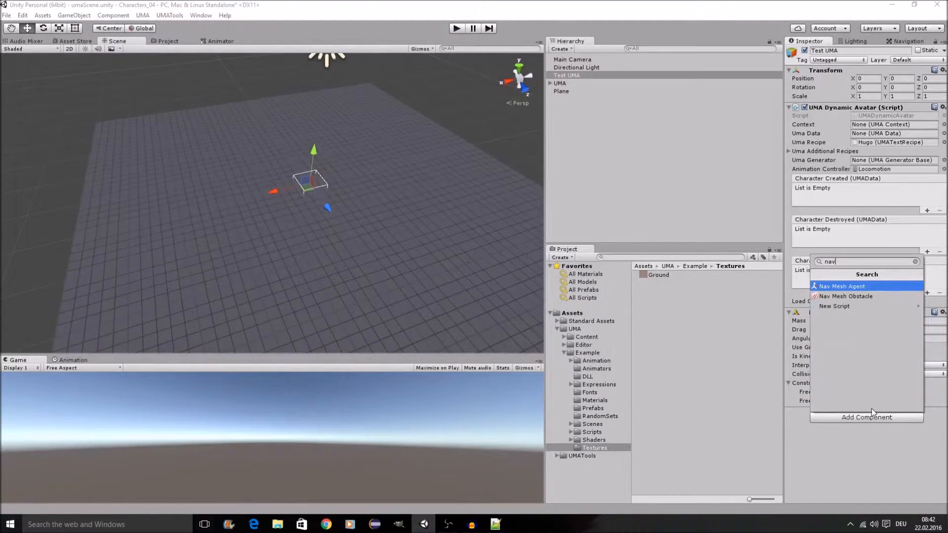
pyautogui.press('Return')
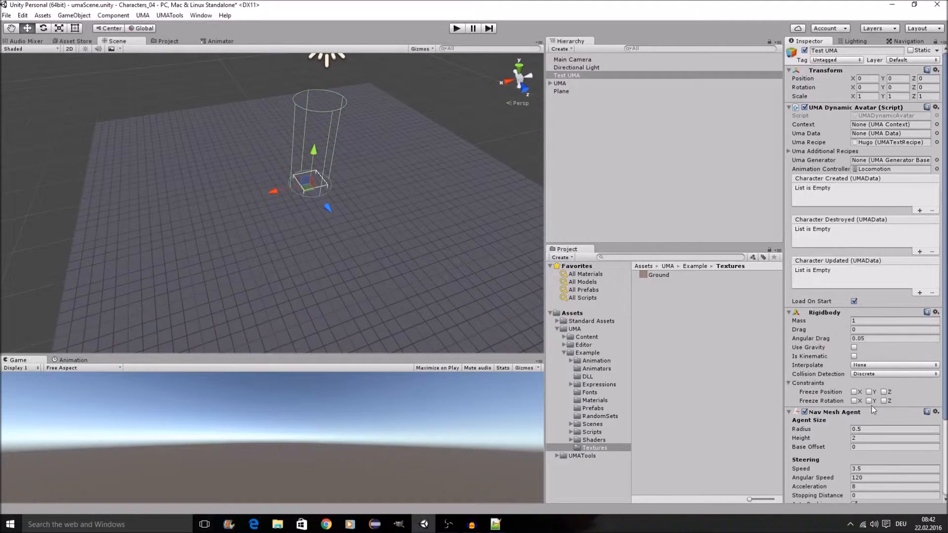
# Step: Raise the directional light above the plane to a Y position of about 7.57
pyautogui.scroll(-4, 371, 176)
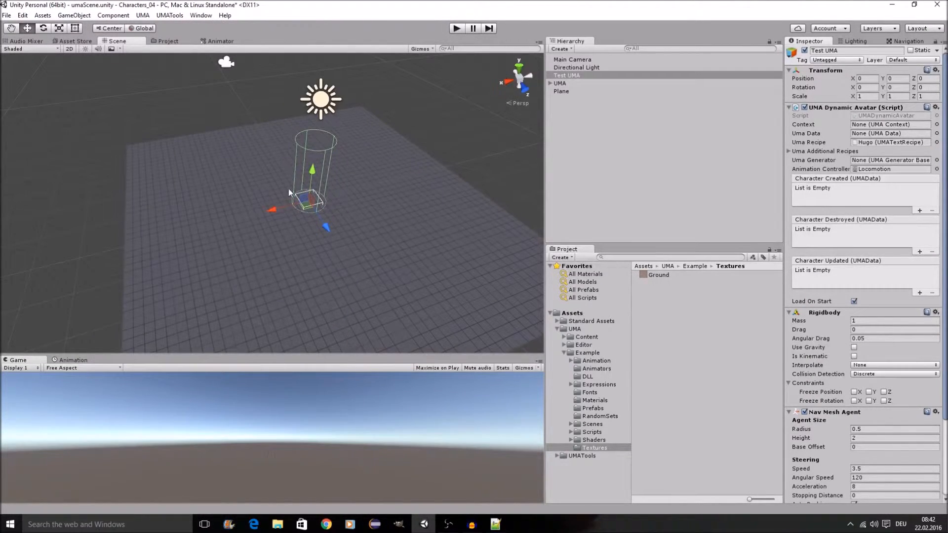
pyautogui.scroll(3, 351, 161)
pyautogui.moveTo(423, 161); pyautogui.dragTo(368, 191, button='middle')
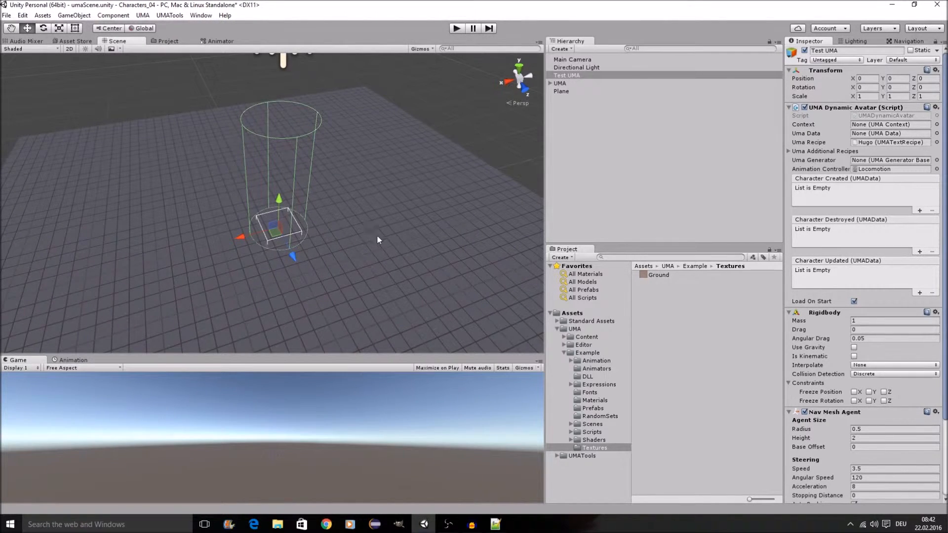
pyautogui.moveTo(377, 240); pyautogui.dragTo(404, 245, button='middle')
pyautogui.moveTo(447, 305); pyautogui.dragTo(442, 227, button='right')
pyautogui.moveTo(467, 309); pyautogui.dragTo(457, 241, button='middle')
pyautogui.click(576, 67)
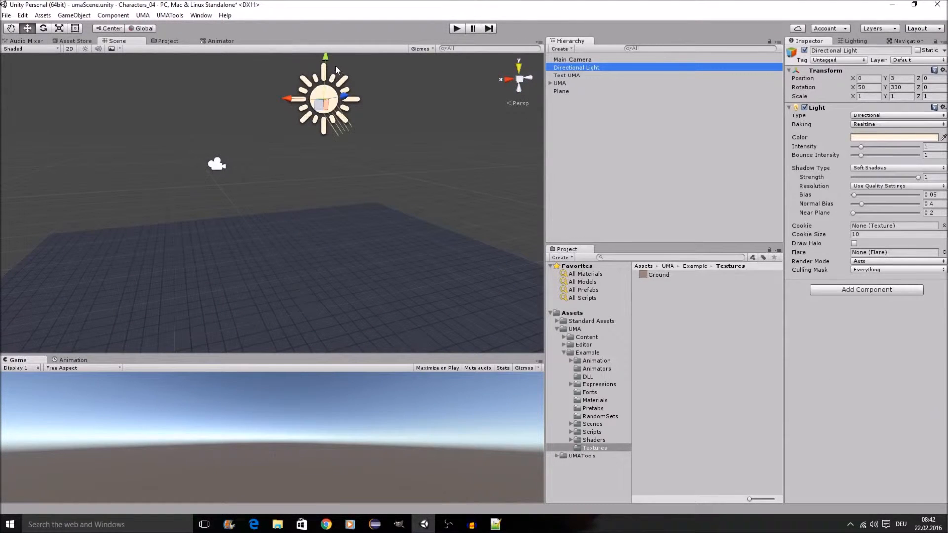
pyautogui.moveTo(326, 58); pyautogui.dragTo(310, 429)
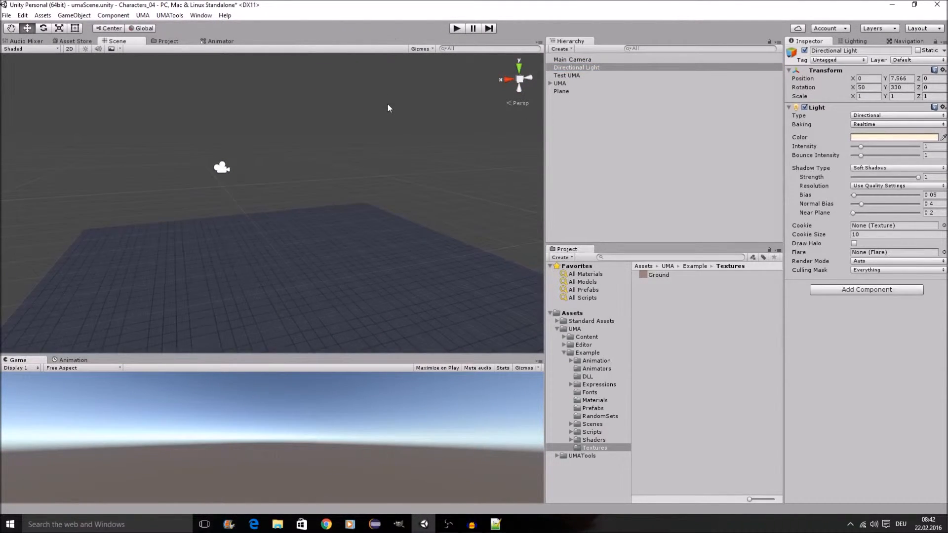
# Step: Examine the Nav Mesh Agent's cylinder around Test UMA from different distances and angles
pyautogui.click(568, 75)
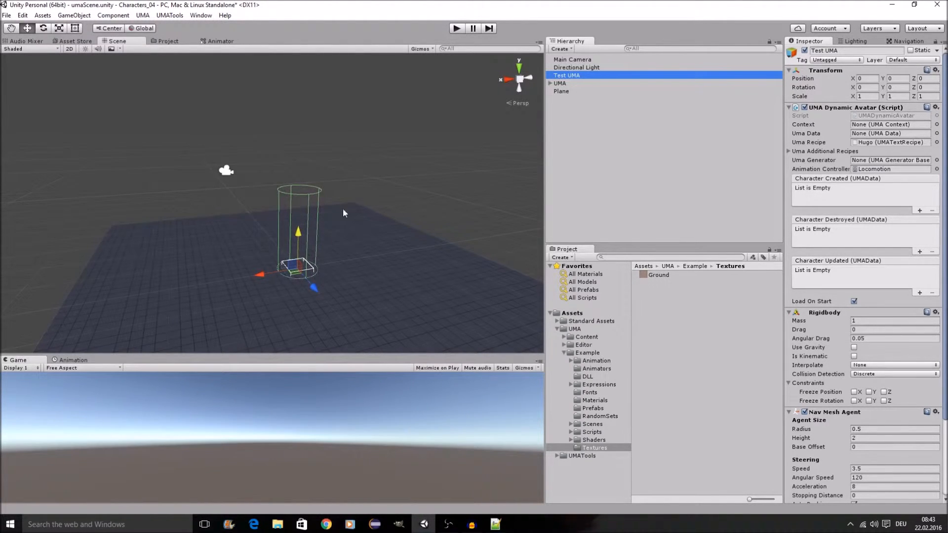
pyautogui.scroll(-4, 326, 259)
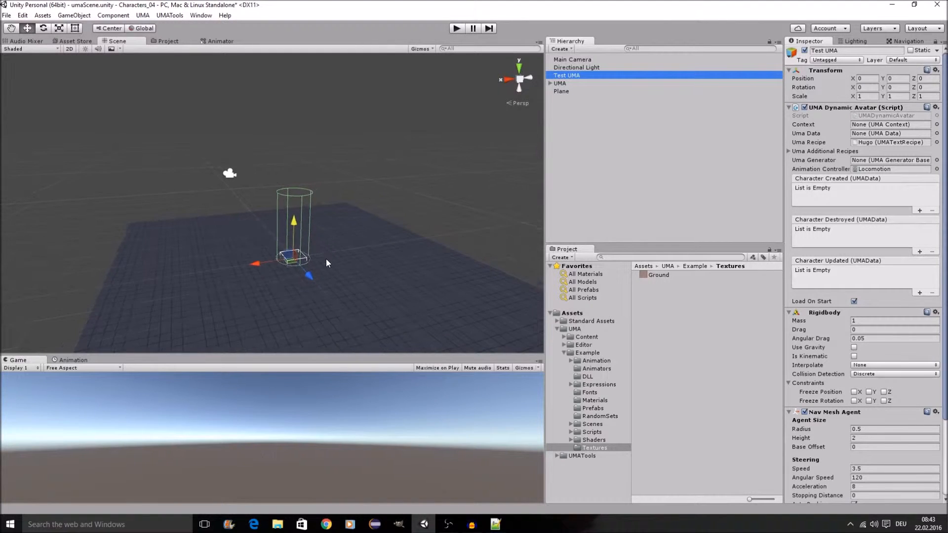
pyautogui.moveTo(326, 258)
pyautogui.mouseDown(button='middle')
pyautogui.moveTo(334, 264)
pyautogui.moveTo(339, 247)
pyautogui.mouseUp(button='middle')
pyautogui.scroll(8, 337, 247)
pyautogui.moveTo(337, 246); pyautogui.dragTo(377, 267, button='right')
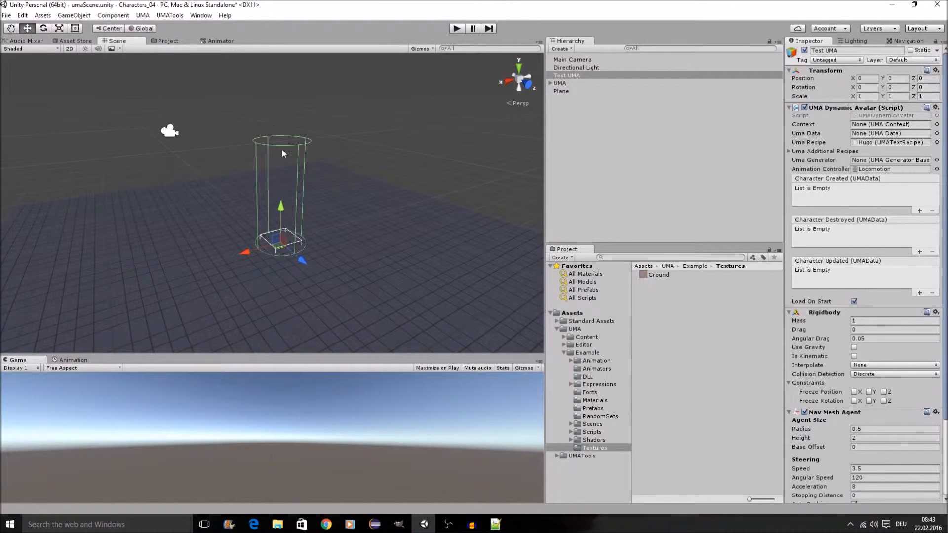
pyautogui.scroll(2, 337, 165)
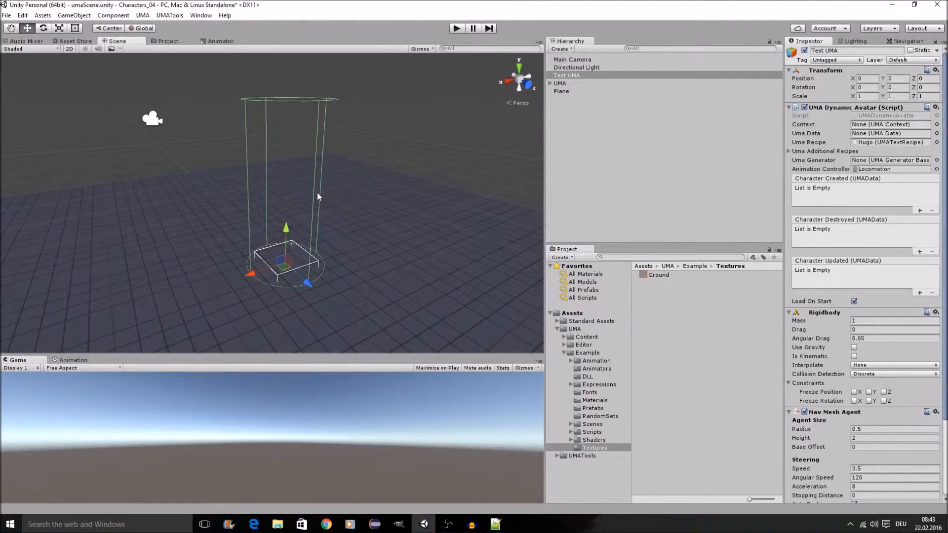
pyautogui.scroll(-4, 353, 187)
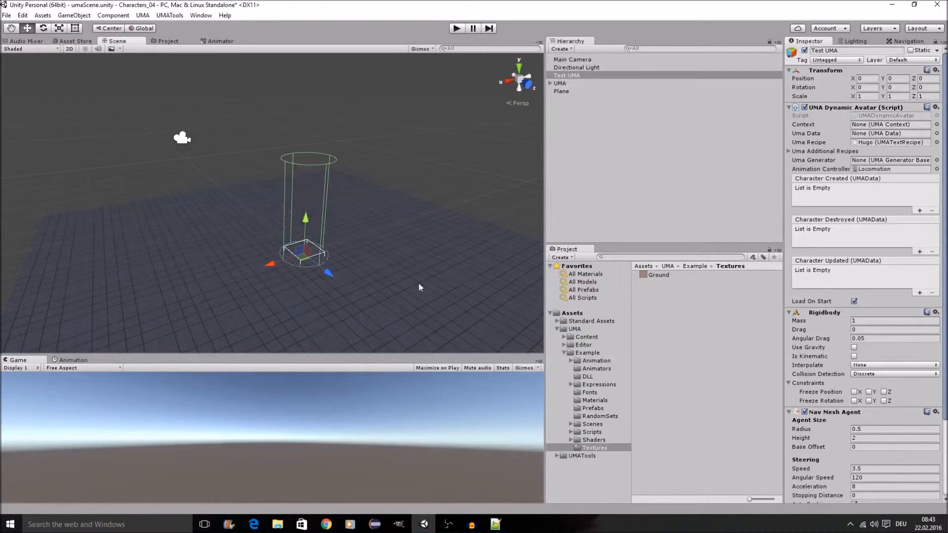
# Step: Collapse the UMA asset folder and review the component settings of Test UMA, including its Nav Mesh Agent
pyautogui.click(557, 329)
pyautogui.scroll(-3, 427, 177)
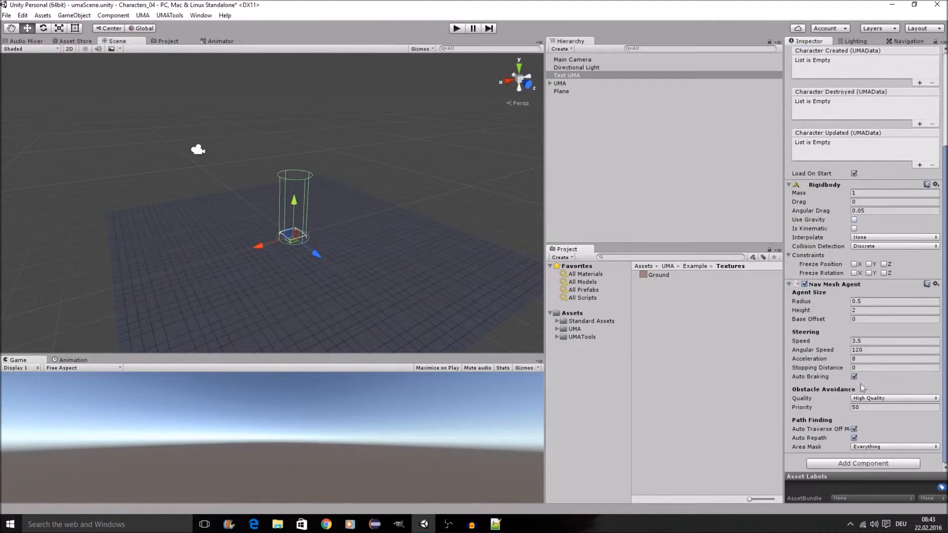
pyautogui.scroll(-3, 860, 418)
pyautogui.scroll(3, 859, 304)
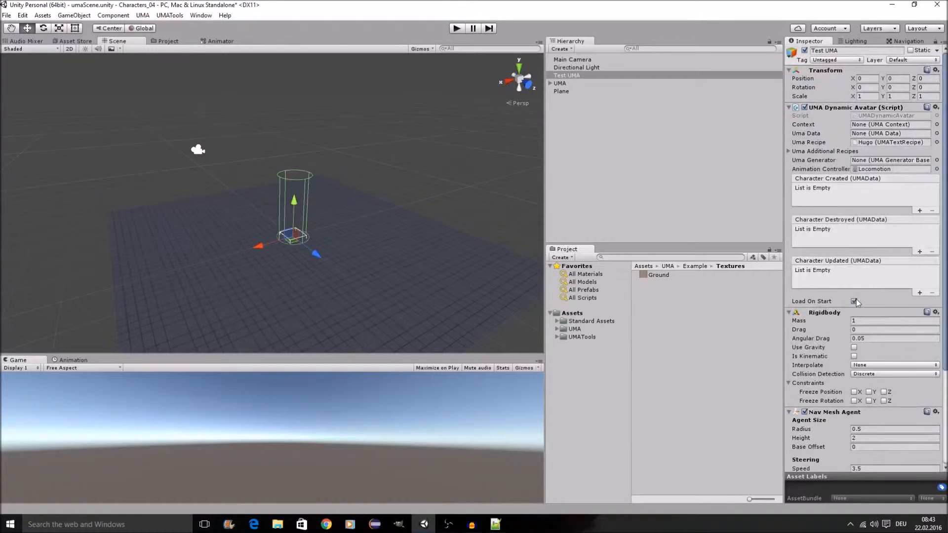
# Step: Open the Navigation window, check its Object settings, and display the Bake settings
pyautogui.click(209, 15)
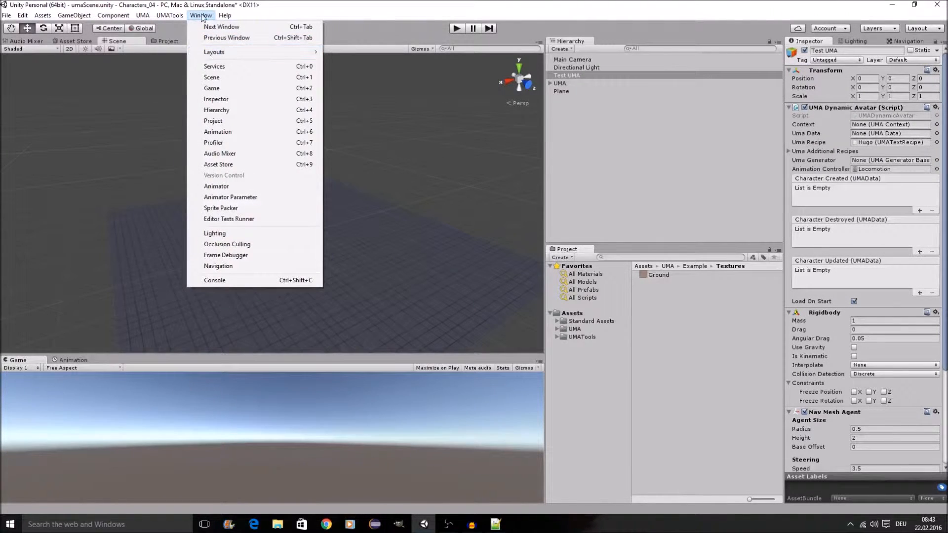
pyautogui.click(227, 267)
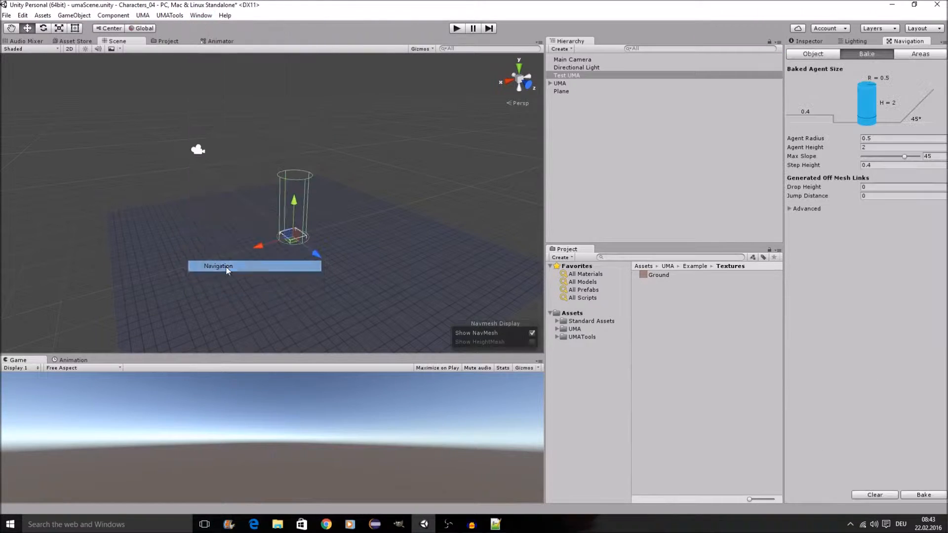
pyautogui.click(820, 55)
pyautogui.click(873, 55)
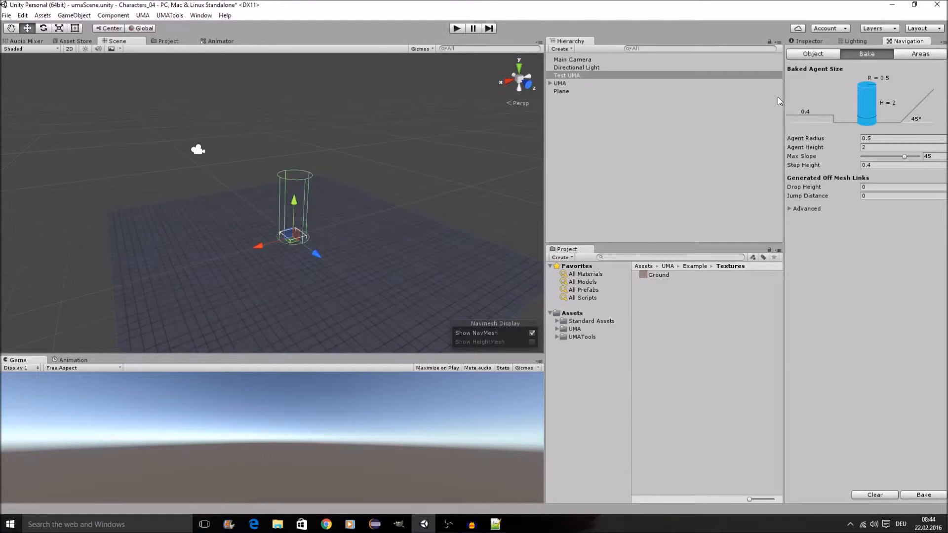
# Step: Review the Bake settings with their advanced options, the navigation Areas list, and the Object settings in the Navigation window
pyautogui.click(813, 210)
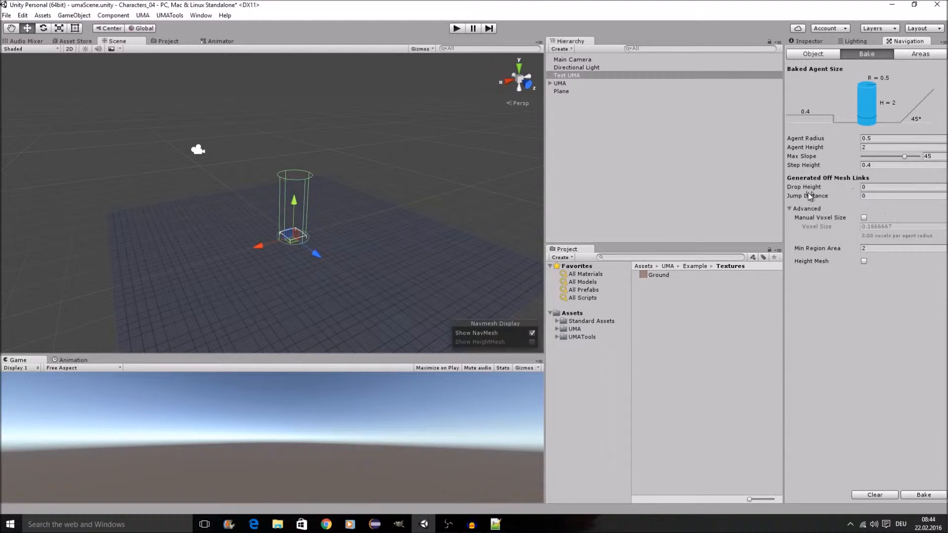
pyautogui.click(802, 211)
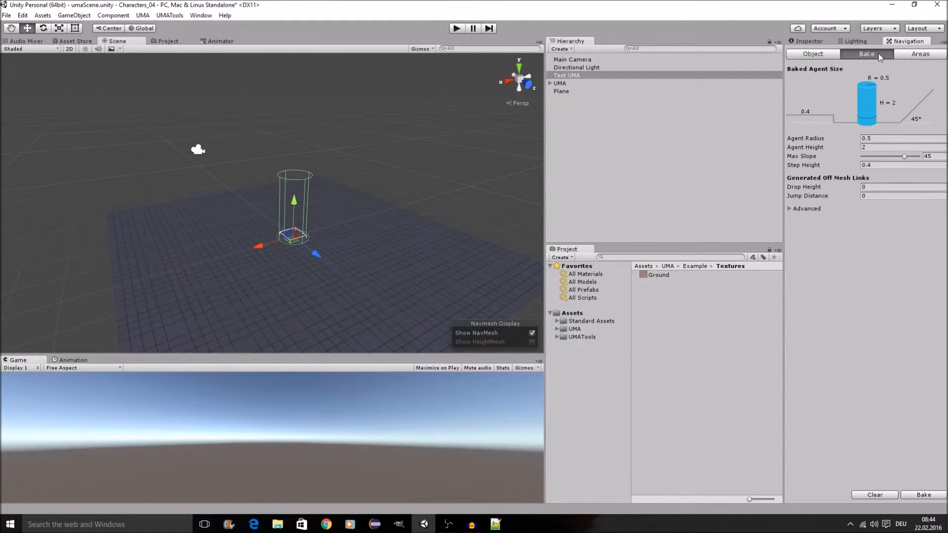
pyautogui.click(898, 54)
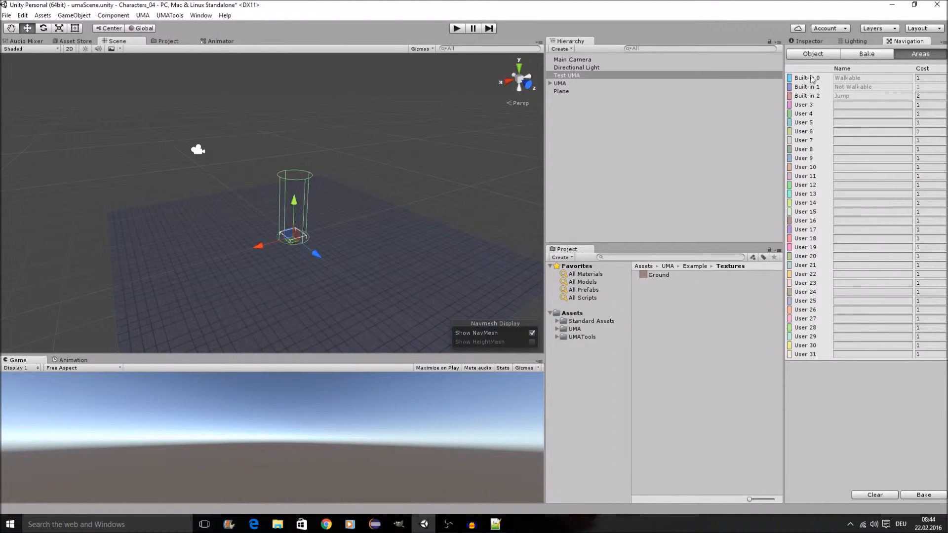
pyautogui.click(810, 195)
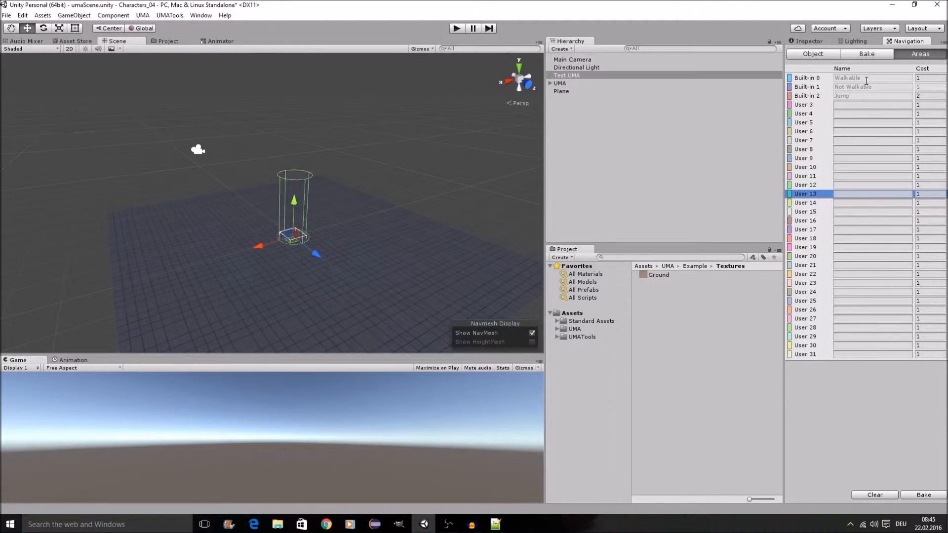
pyautogui.click(833, 80)
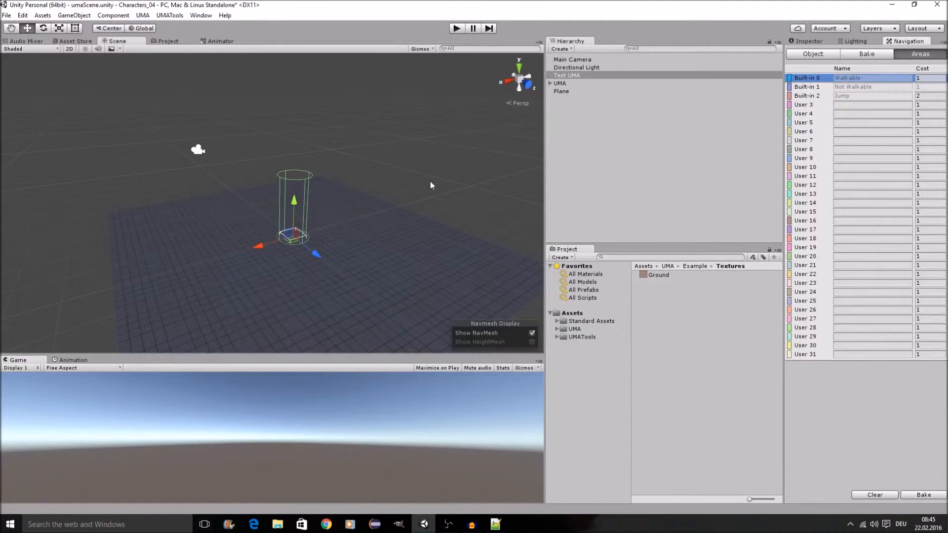
pyautogui.click(872, 54)
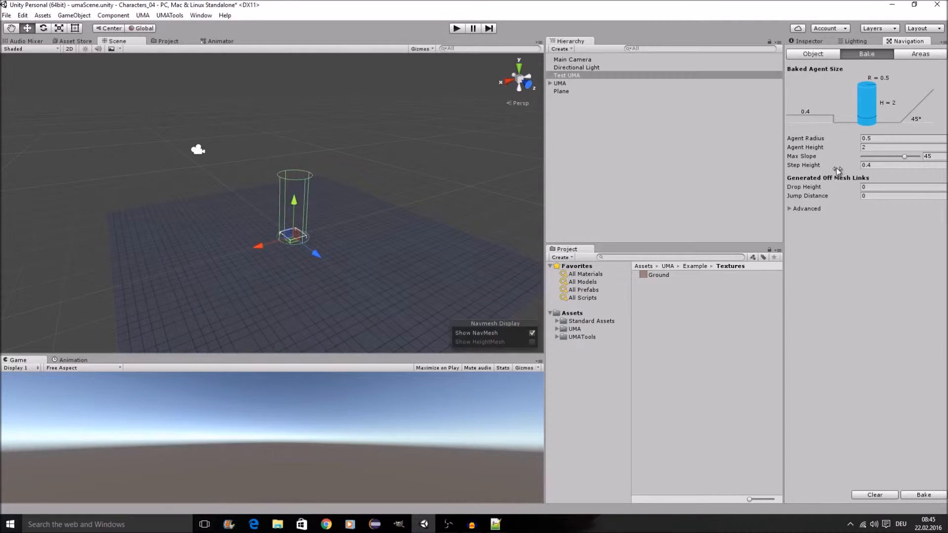
pyautogui.click(929, 58)
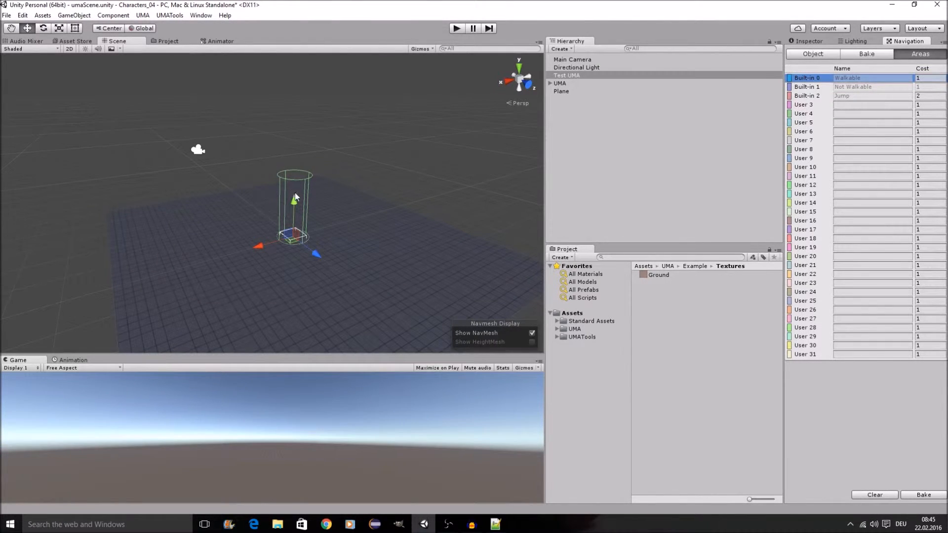
pyautogui.click(831, 56)
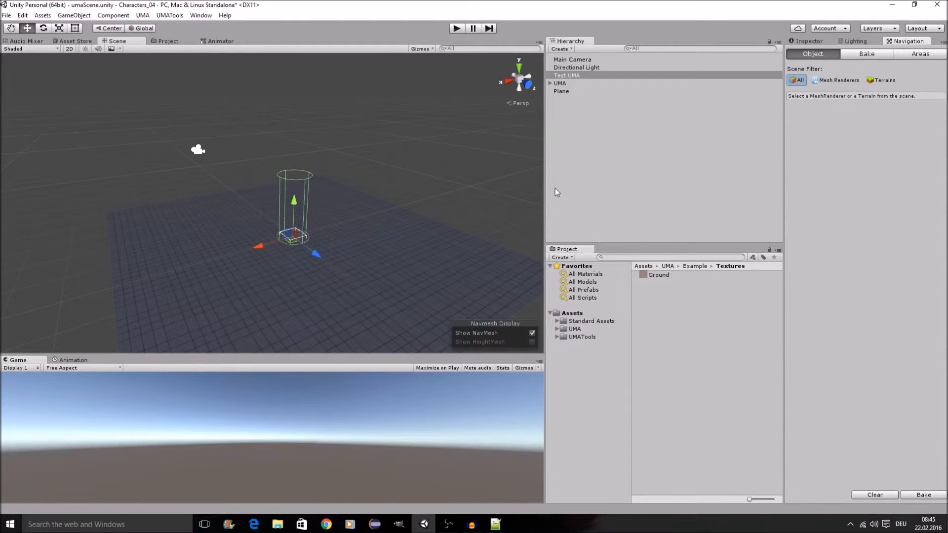
# Step: Add a cube to the scene and move it off the character toward the near edge of the plane
pyautogui.scroll(-3, 318, 279)
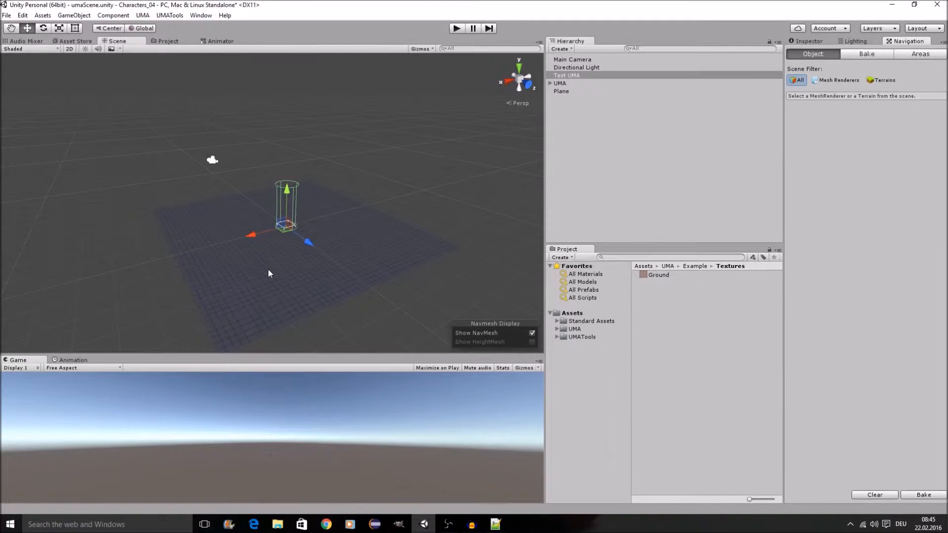
pyautogui.click(74, 16)
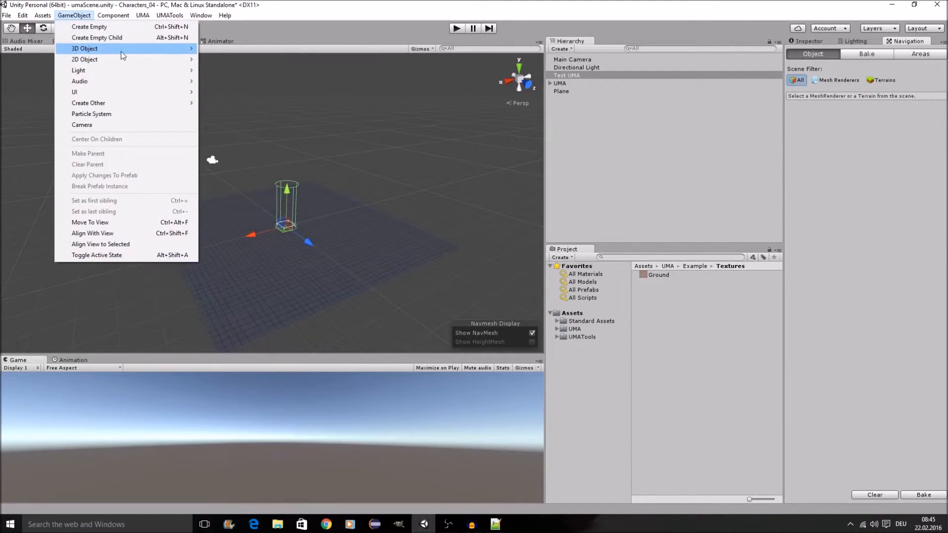
pyautogui.moveTo(121, 52)
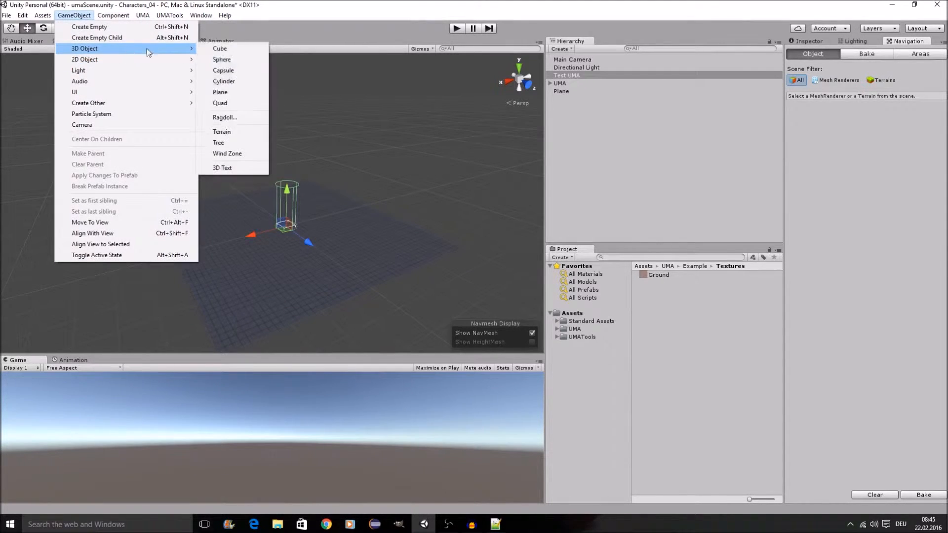
pyautogui.click(248, 51)
pyautogui.moveTo(295, 218); pyautogui.dragTo(373, 269)
pyautogui.moveTo(318, 260); pyautogui.dragTo(238, 286)
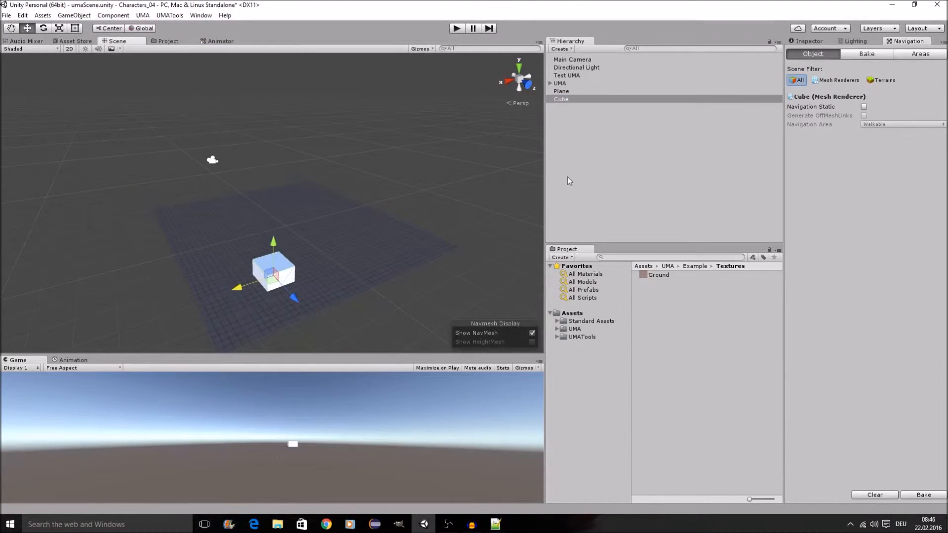
# Step: Filter the scene objects to Mesh Renderers and select the plane
pyautogui.click(566, 91)
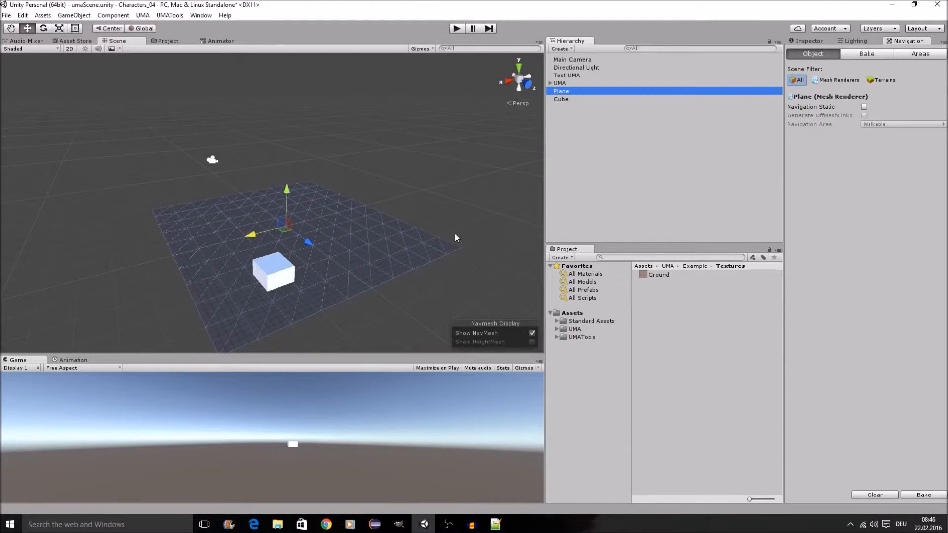
pyautogui.click(834, 80)
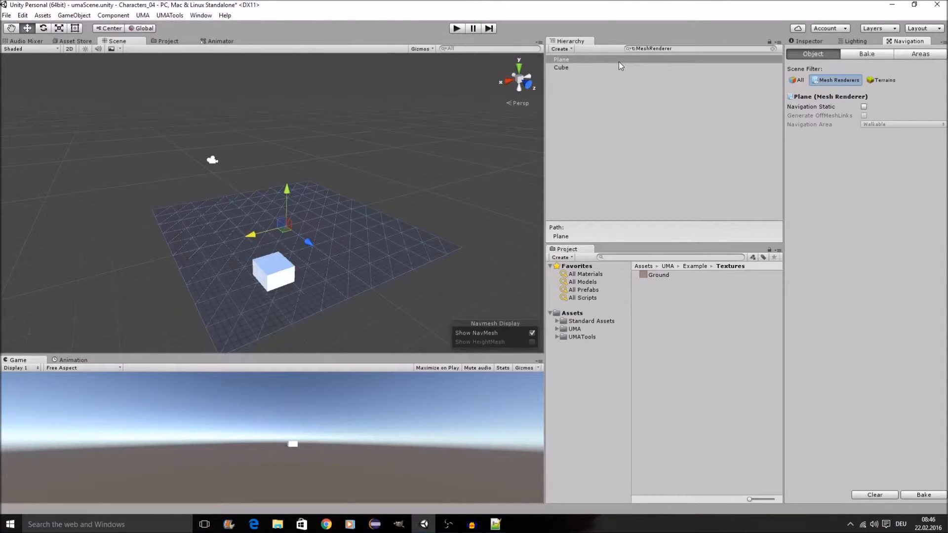
pyautogui.click(565, 61)
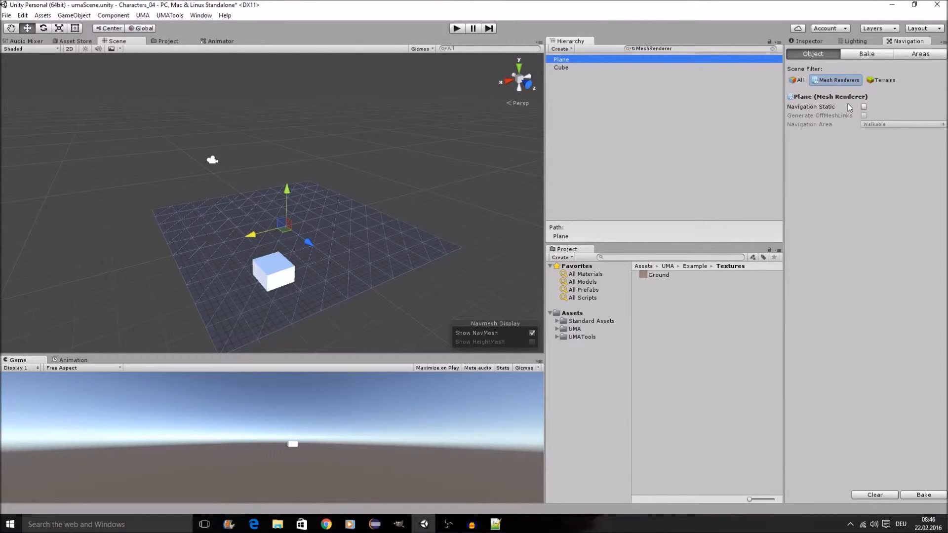
pyautogui.scroll(-5, 450, 198)
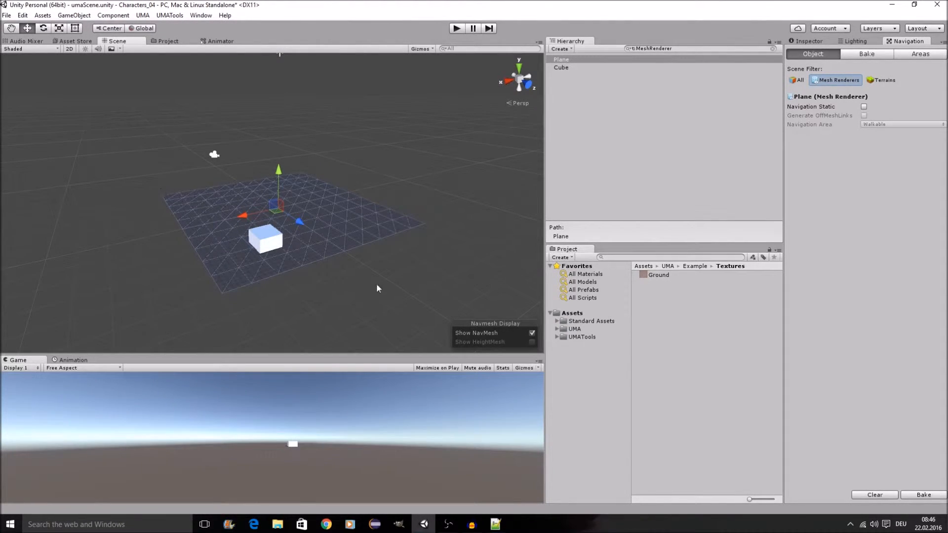
# Step: Mark the plane as Navigation Static with the Walkable area and bake the navigation mesh
pyautogui.moveTo(300, 229); pyautogui.dragTo(315, 212)
pyautogui.click(319, 176)
pyautogui.click(308, 206)
pyautogui.click(864, 107)
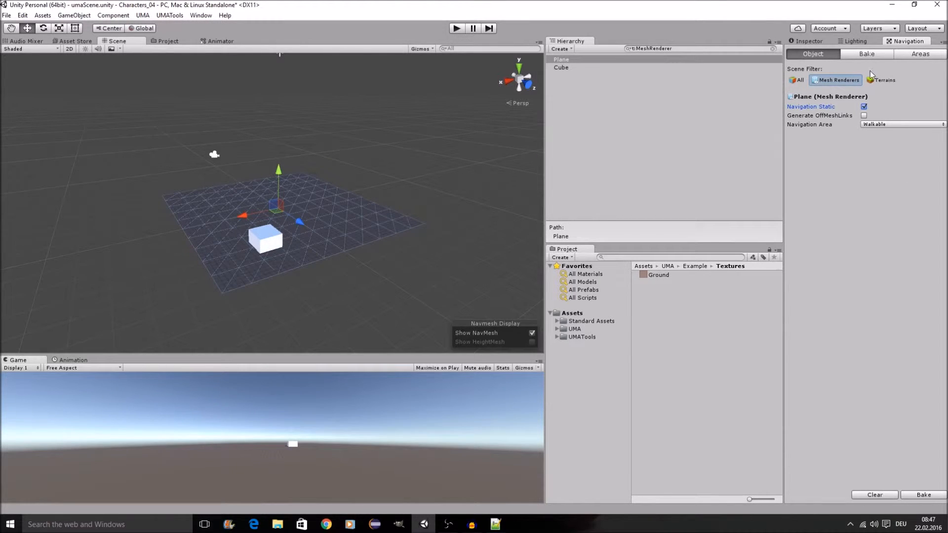
pyautogui.click(922, 495)
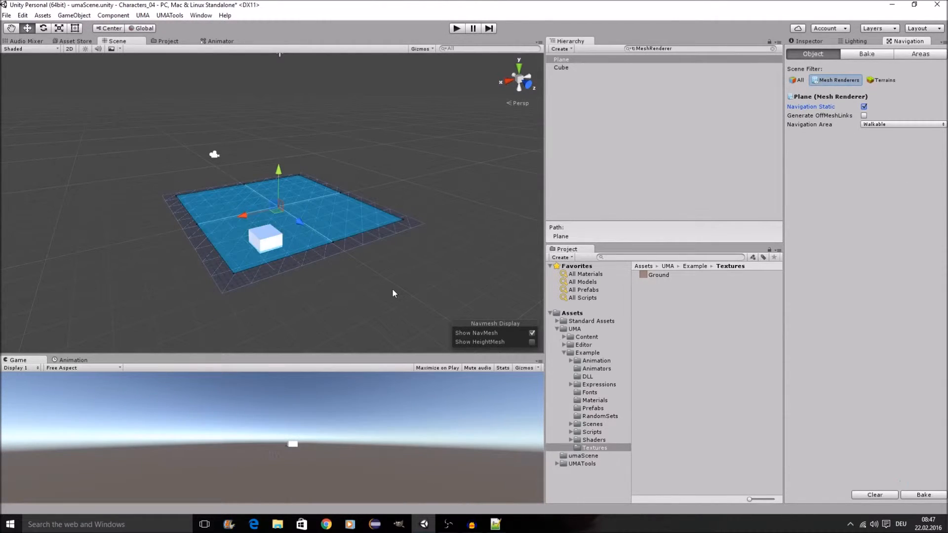
# Step: Examine the baked navigation mesh on the plane from several distances and angles, and display the Bake settings
pyautogui.scroll(5, 390, 285)
pyautogui.moveTo(413, 277); pyautogui.dragTo(376, 247, button='middle')
pyautogui.moveTo(375, 247); pyautogui.dragTo(320, 253, button='right')
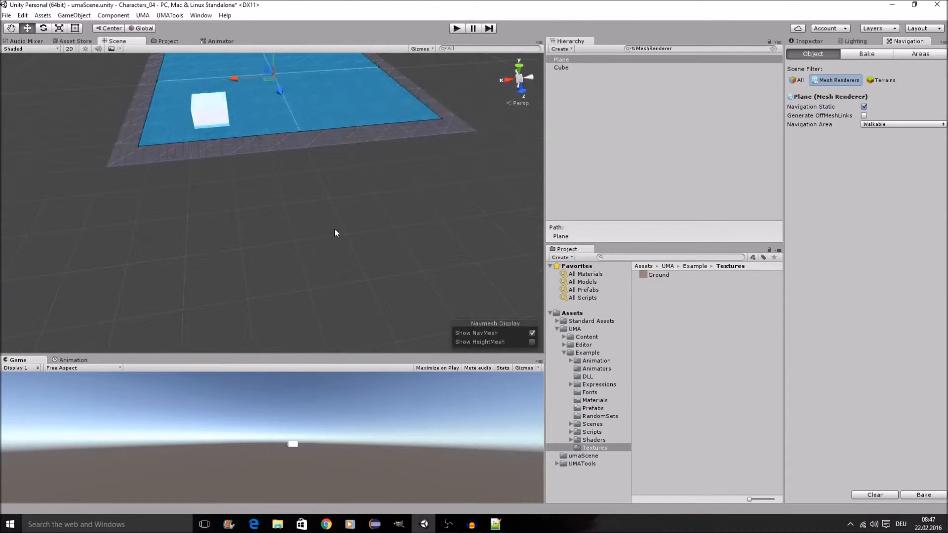
pyautogui.press('f')
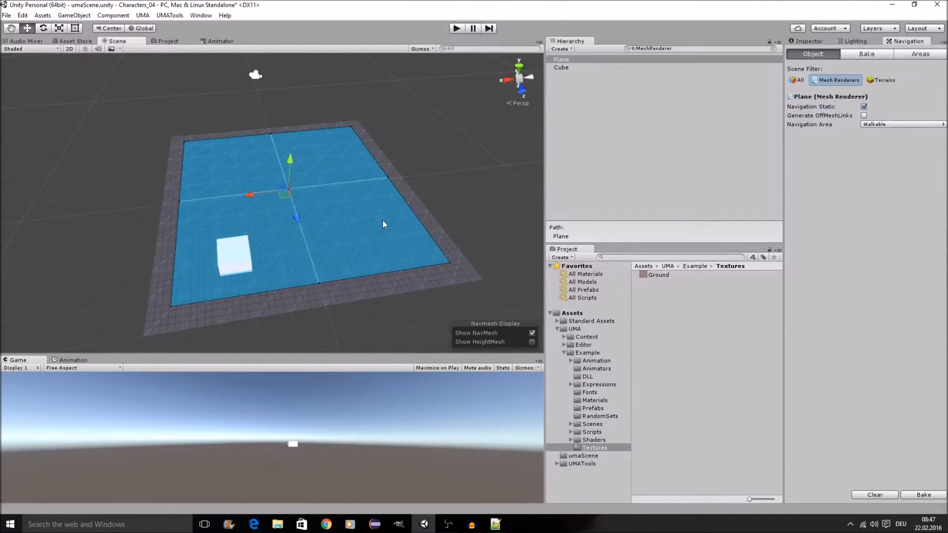
pyautogui.scroll(5, 377, 248)
pyautogui.scroll(-4, 378, 245)
pyautogui.moveTo(376, 238); pyautogui.dragTo(333, 222, button='middle')
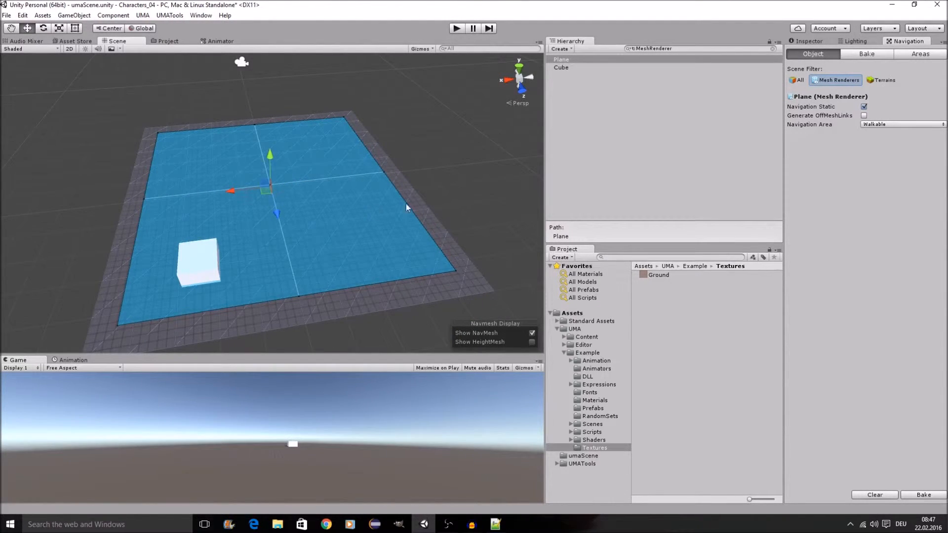
pyautogui.scroll(-2, 413, 232)
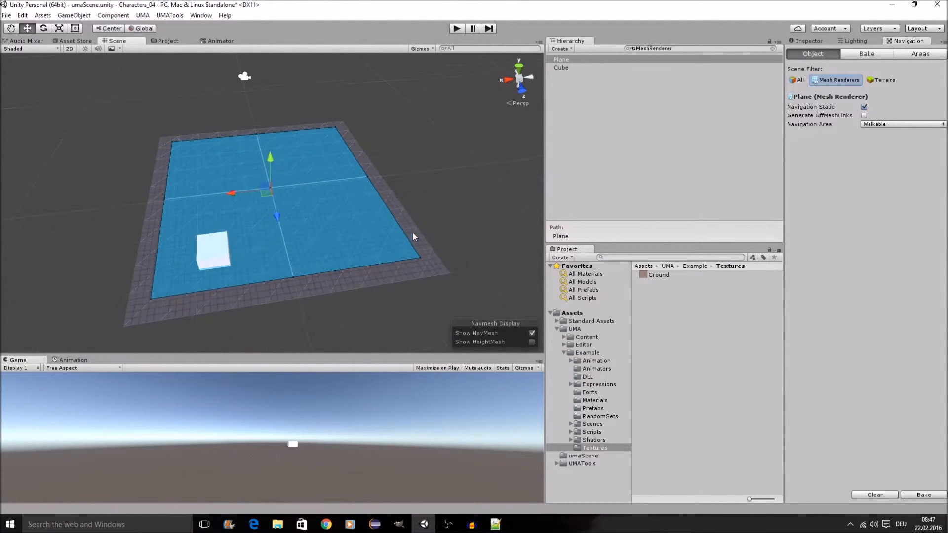
pyautogui.click(866, 55)
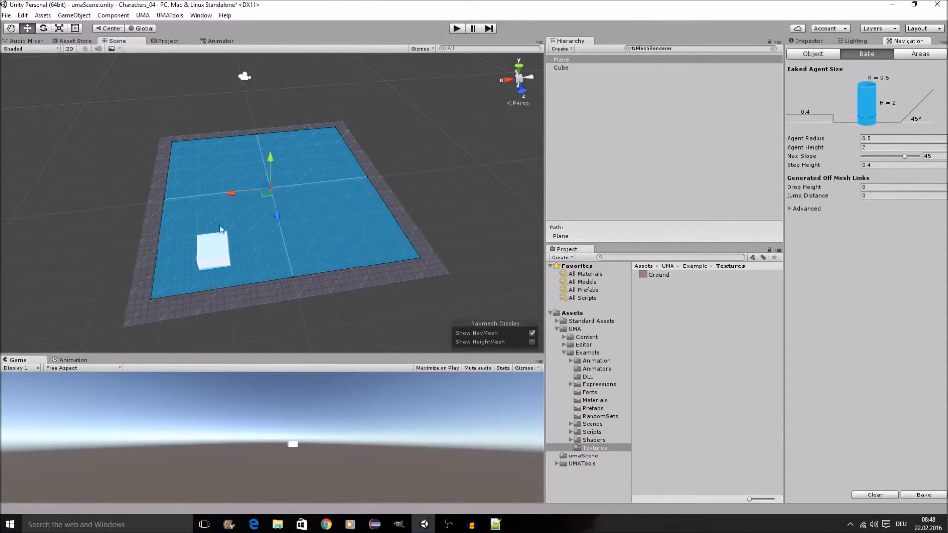
# Step: Select the cube on the plane and nudge it slightly upward
pyautogui.moveTo(372, 252); pyautogui.dragTo(415, 246, button='middle')
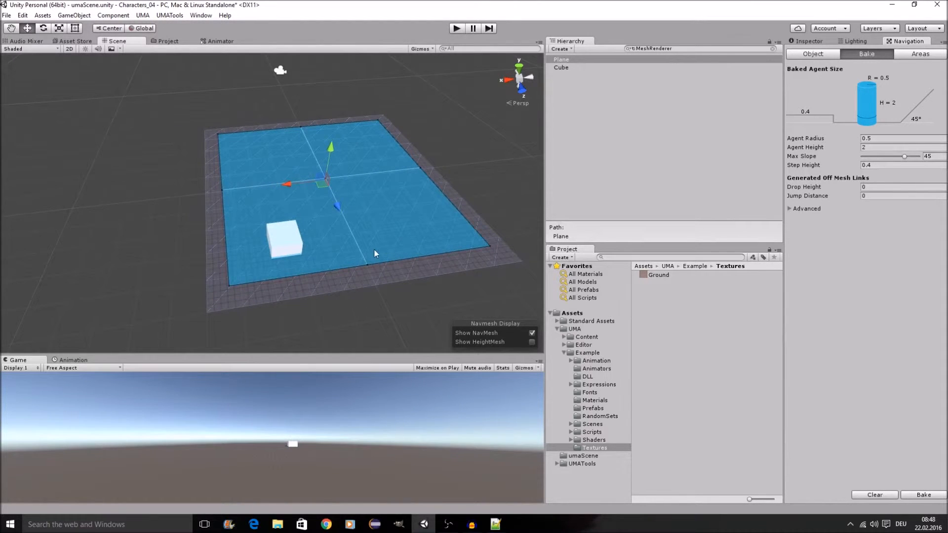
pyautogui.click(277, 239)
pyautogui.scroll(3, 346, 228)
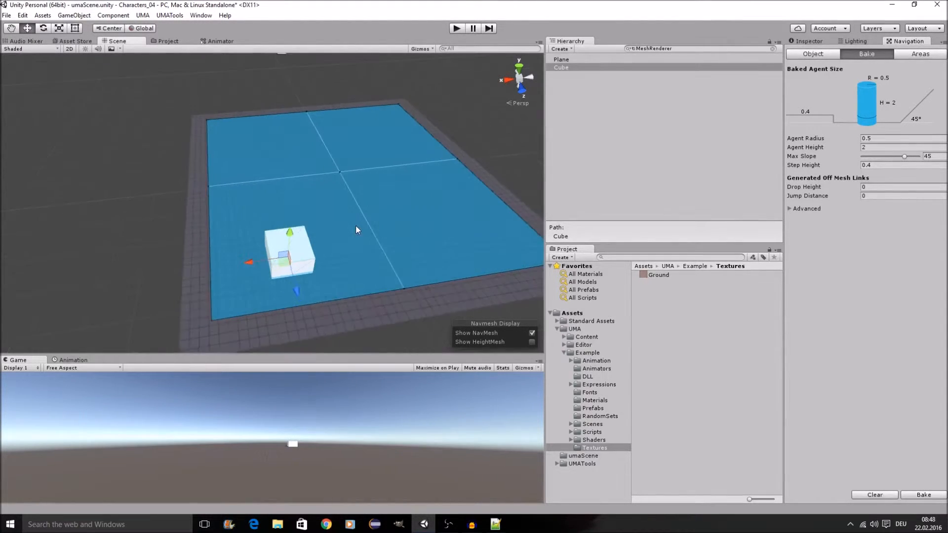
pyautogui.moveTo(355, 227); pyautogui.dragTo(370, 192, button='middle')
pyautogui.moveTo(321, 169)
pyautogui.mouseDown()
pyautogui.moveTo(324, 101)
pyautogui.moveTo(327, 174)
pyautogui.moveTo(331, 162)
pyautogui.mouseUp()
pyautogui.scroll(-3, 450, 193)
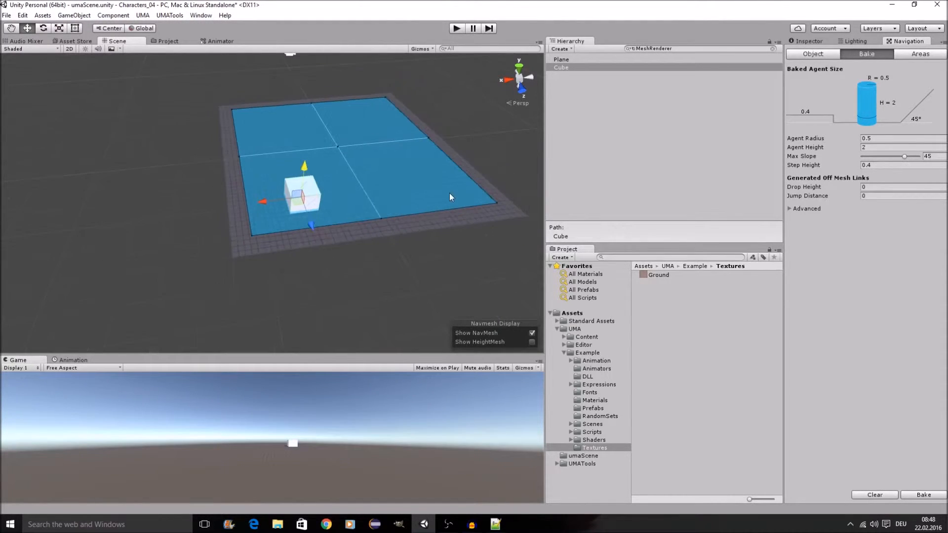
pyautogui.moveTo(413, 191); pyautogui.dragTo(414, 219, button='middle')
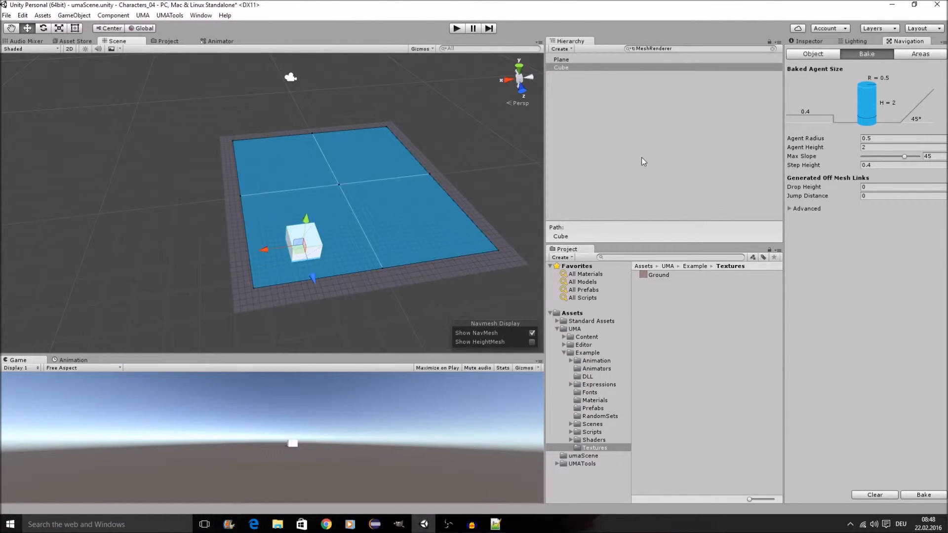
# Step: Mark both the plane and the cube as Navigation Static and rebake the navigation mesh
pyautogui.click(826, 54)
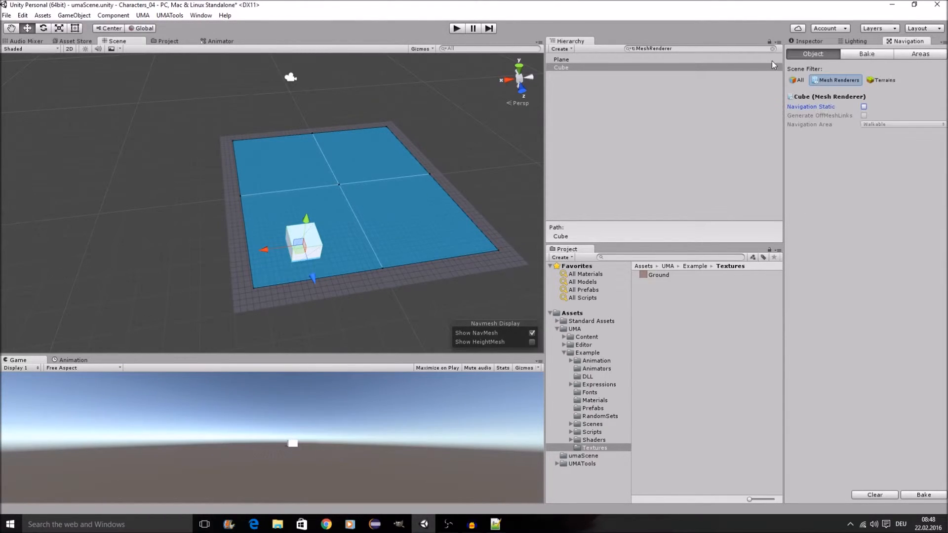
pyautogui.keyDown('shift'); pyautogui.click(594, 60); pyautogui.keyUp('shift')
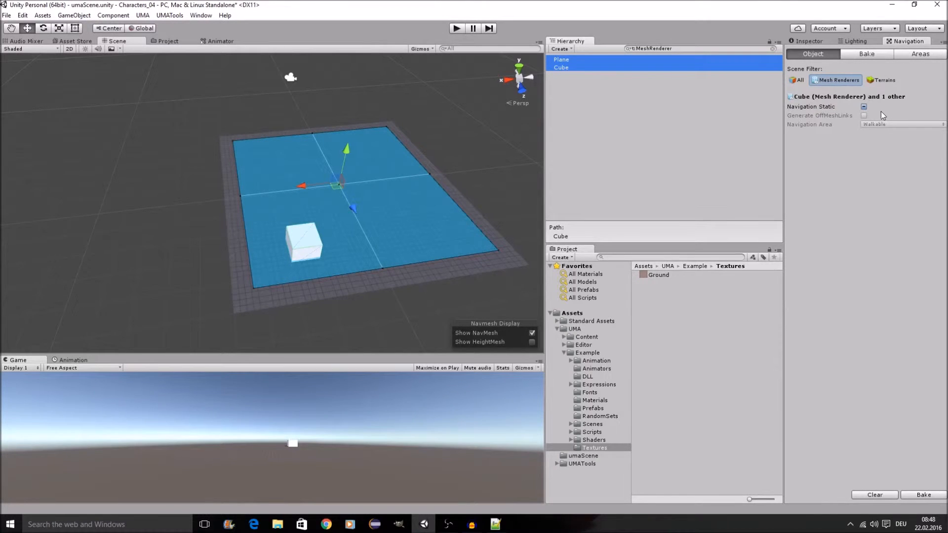
pyautogui.click(863, 108)
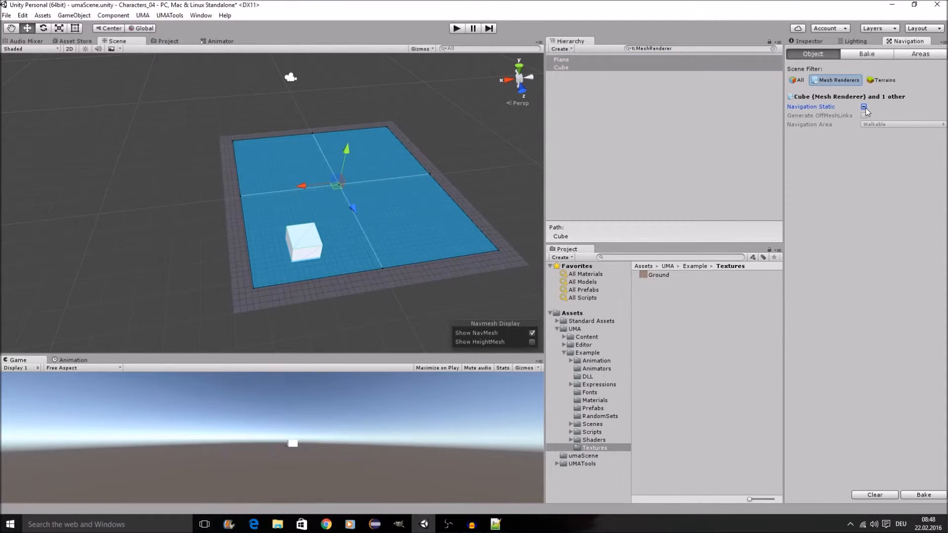
pyautogui.click(865, 107)
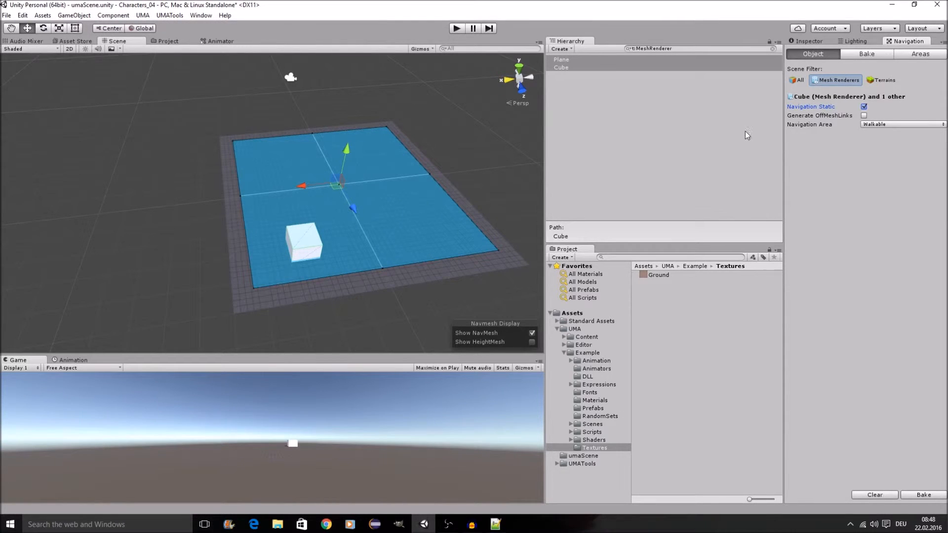
pyautogui.click(879, 53)
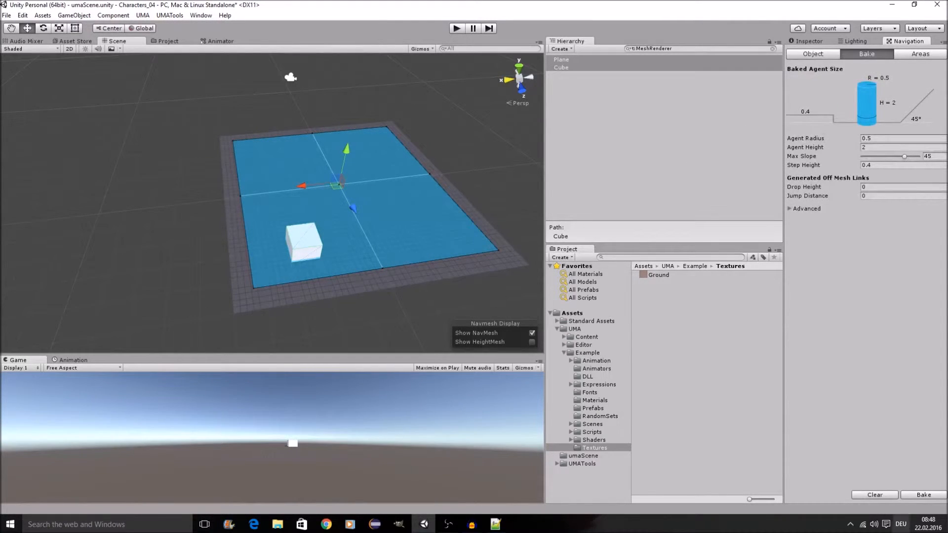
pyautogui.click(935, 497)
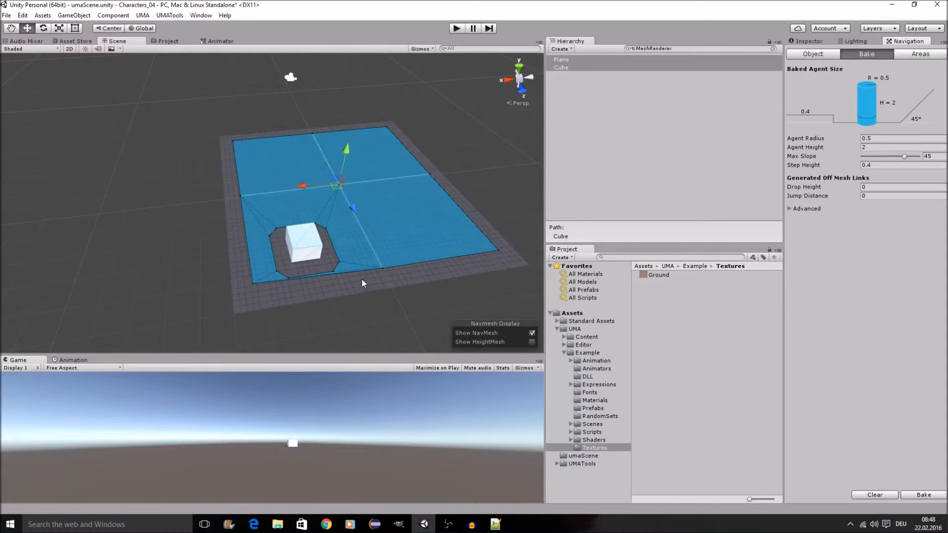
pyautogui.scroll(2, 362, 274)
pyautogui.moveTo(393, 294); pyautogui.dragTo(379, 271, button='middle')
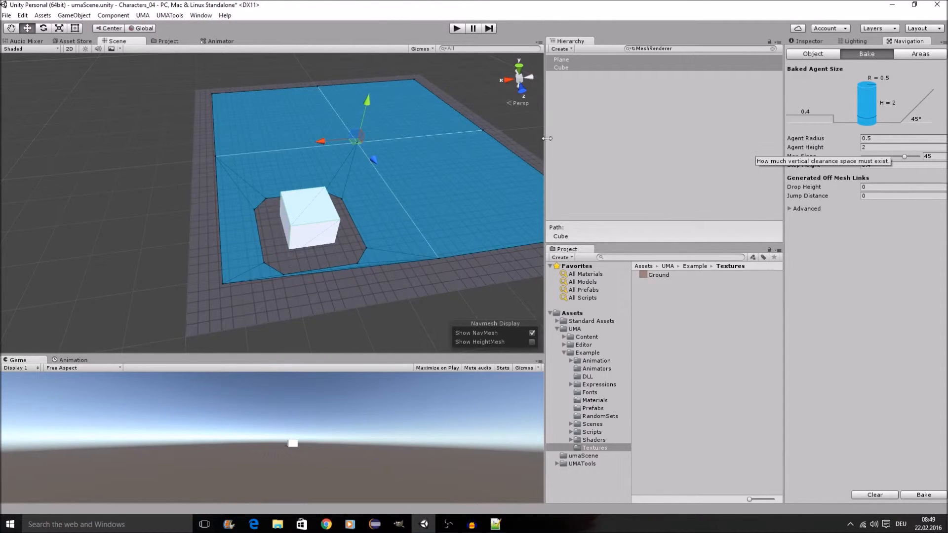
pyautogui.scroll(-3, 456, 130)
pyautogui.moveTo(455, 130); pyautogui.dragTo(445, 129, button='middle')
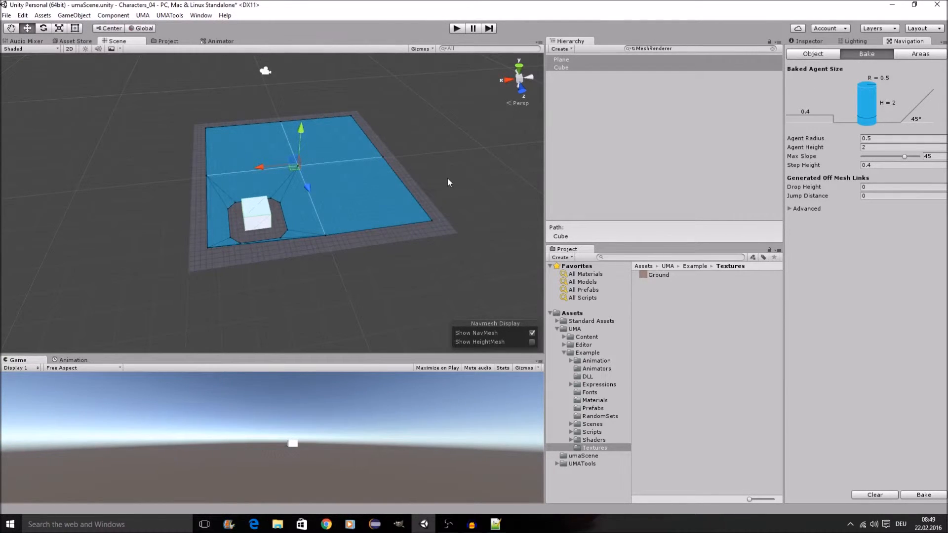
# Step: Collapse the UMA asset folder and examine the baked navigation mesh around the cube from several distances
pyautogui.click(565, 353)
pyautogui.click(557, 329)
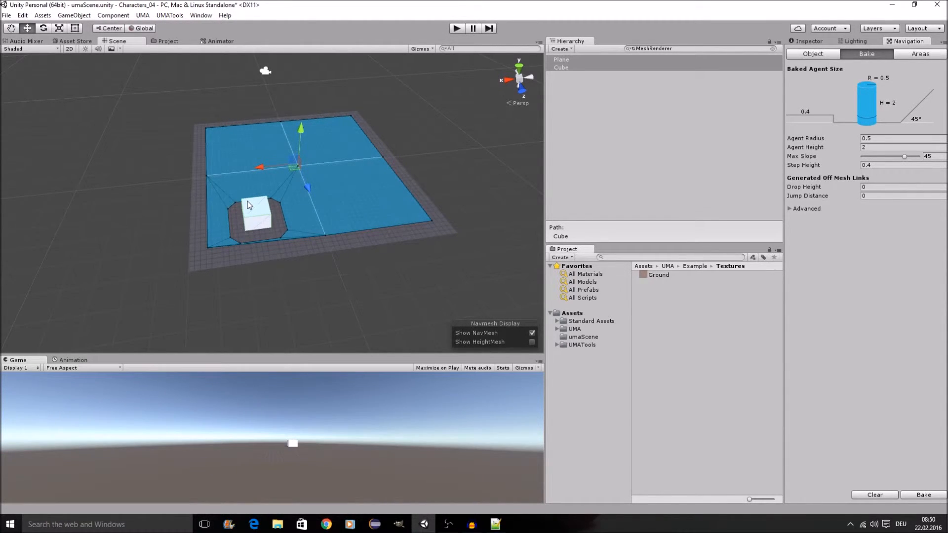
pyautogui.scroll(-5, 372, 163)
pyautogui.moveTo(371, 163)
pyautogui.mouseDown(button='middle')
pyautogui.moveTo(416, 217)
pyautogui.moveTo(372, 181)
pyautogui.mouseUp(button='middle')
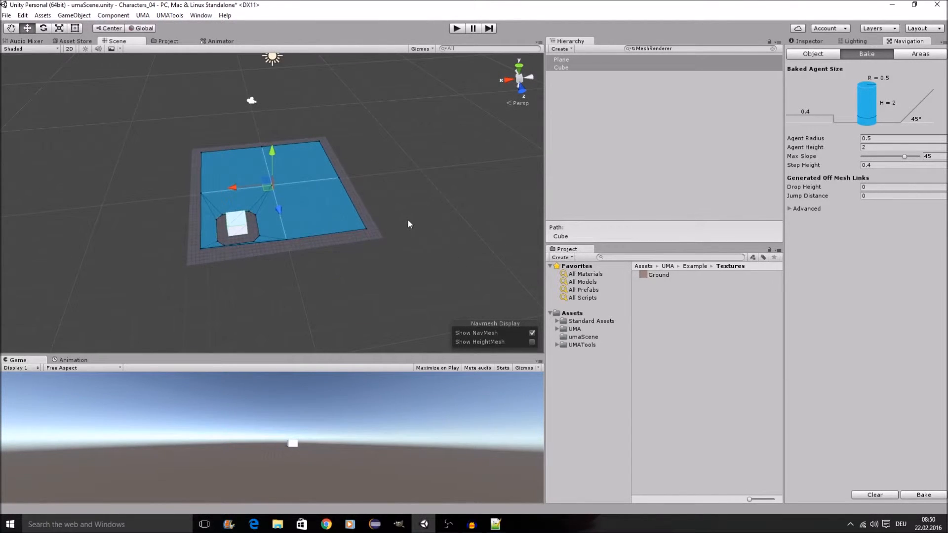
pyautogui.scroll(3, 408, 200)
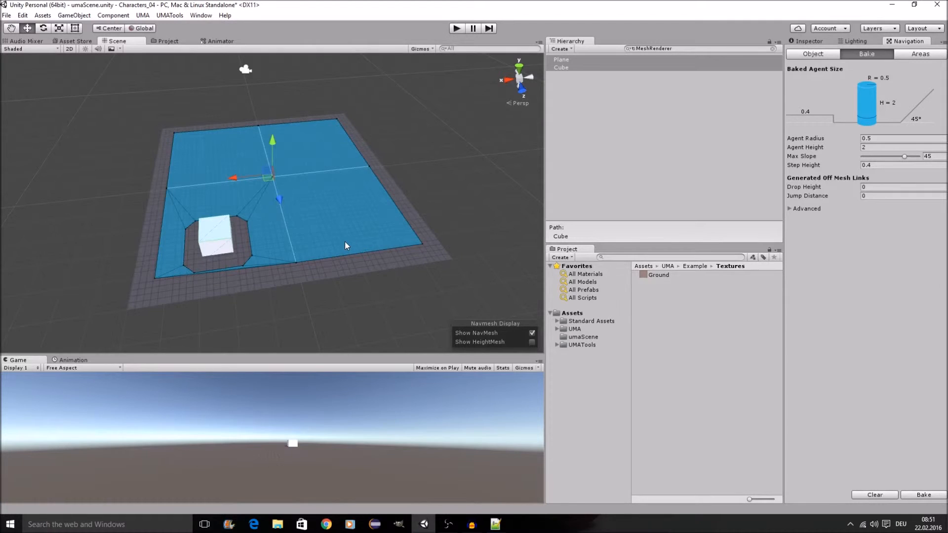
pyautogui.scroll(2, 344, 223)
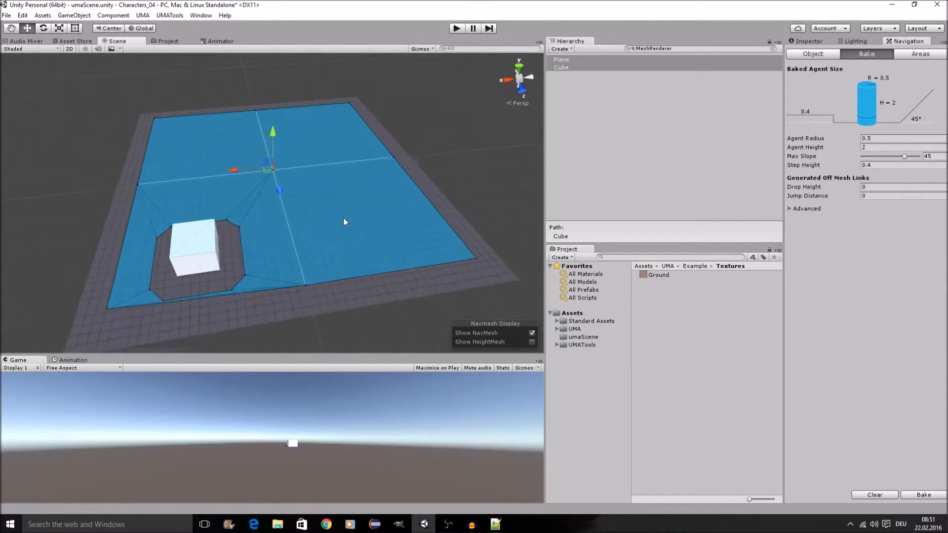
pyautogui.scroll(4, 339, 229)
pyautogui.moveTo(320, 240); pyautogui.dragTo(387, 227, button='middle')
pyautogui.scroll(-5, 419, 181)
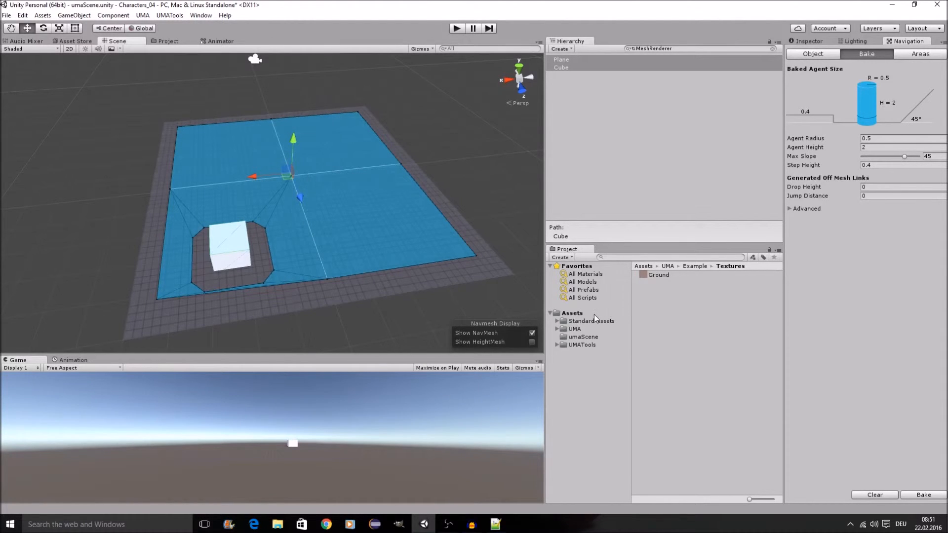
# Step: Clear the hierarchy search filter and display the Nav Mesh Agent settings of the Test UMA object
pyautogui.click(772, 48)
pyautogui.click(587, 118)
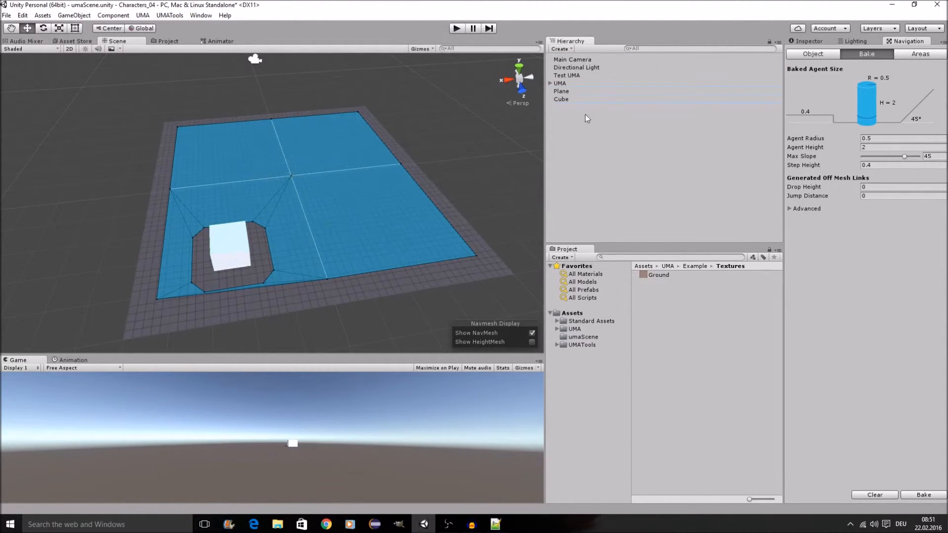
pyautogui.click(577, 77)
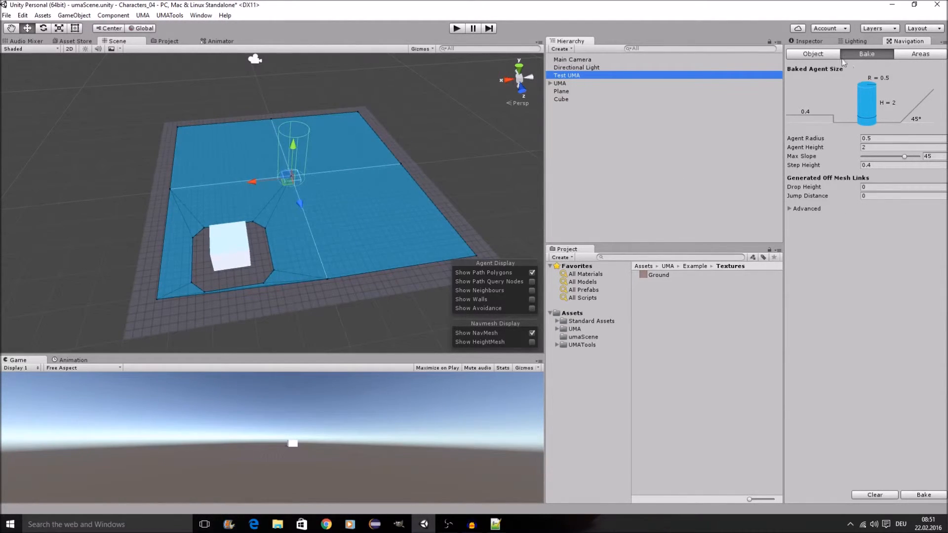
pyautogui.click(809, 41)
pyautogui.scroll(-5, 864, 257)
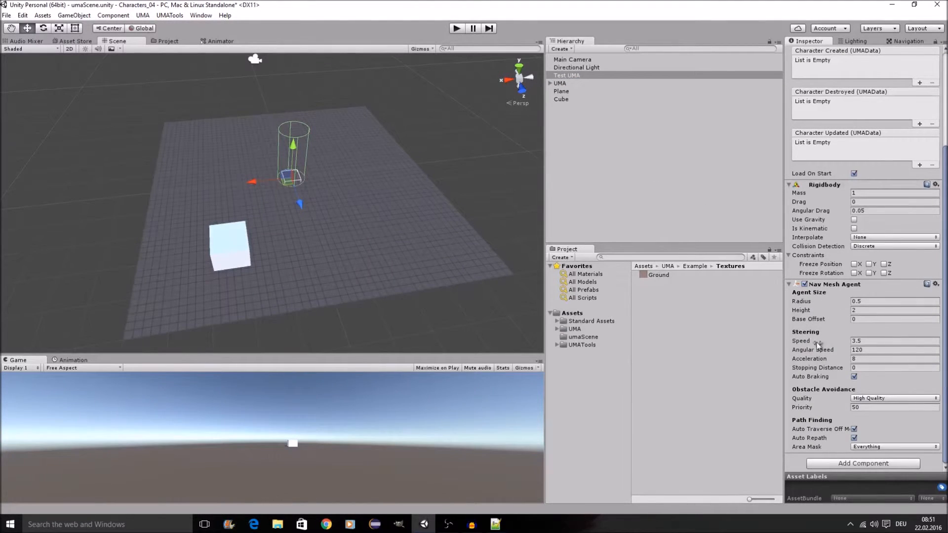
# Step: Run the scene, compare the generated UMA character with its agent cylinder from several angles, and stop play mode
pyautogui.click(459, 28)
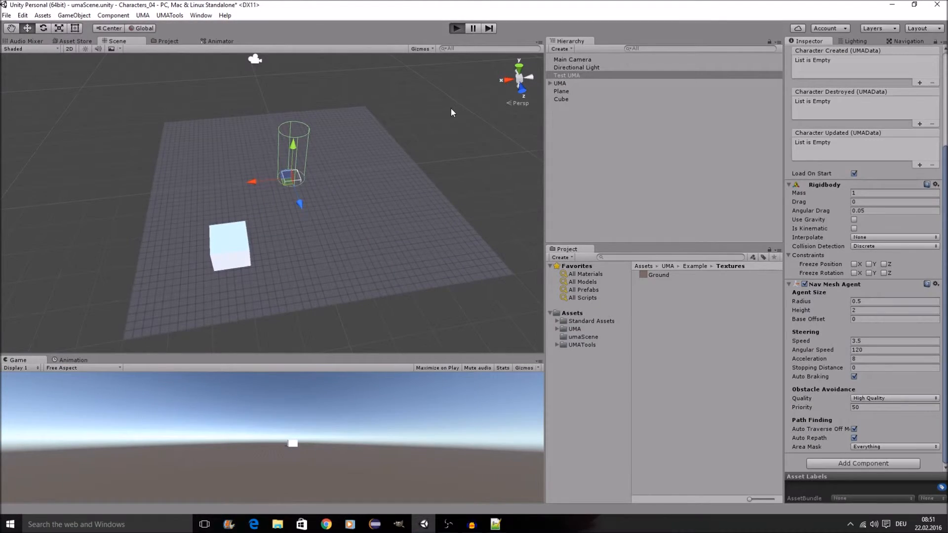
pyautogui.scroll(3, 361, 150)
pyautogui.scroll(2, 359, 157)
pyautogui.moveTo(359, 79); pyautogui.dragTo(365, 140, button='middle')
pyautogui.scroll(7, 365, 141)
pyautogui.moveTo(517, 269); pyautogui.dragTo(478, 245, button='middle')
pyautogui.moveTo(478, 243); pyautogui.dragTo(440, 138, button='right')
pyautogui.moveTo(461, 153); pyautogui.dragTo(453, 133, button='middle')
pyautogui.moveTo(407, 227); pyautogui.dragTo(420, 302, button='right')
pyautogui.scroll(-10, 423, 187)
pyautogui.scroll(1, 425, 173)
pyautogui.moveTo(425, 173); pyautogui.dragTo(426, 193, button='middle')
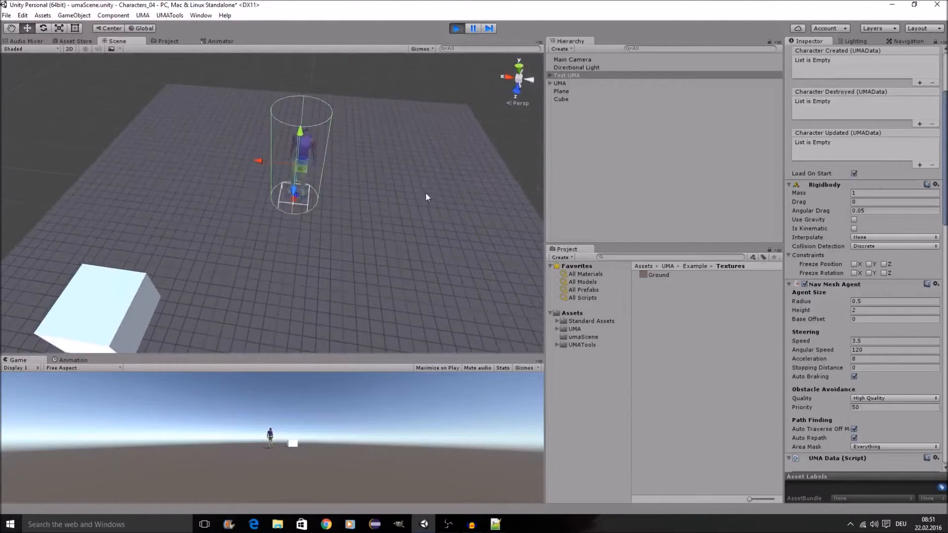
pyautogui.click(459, 28)
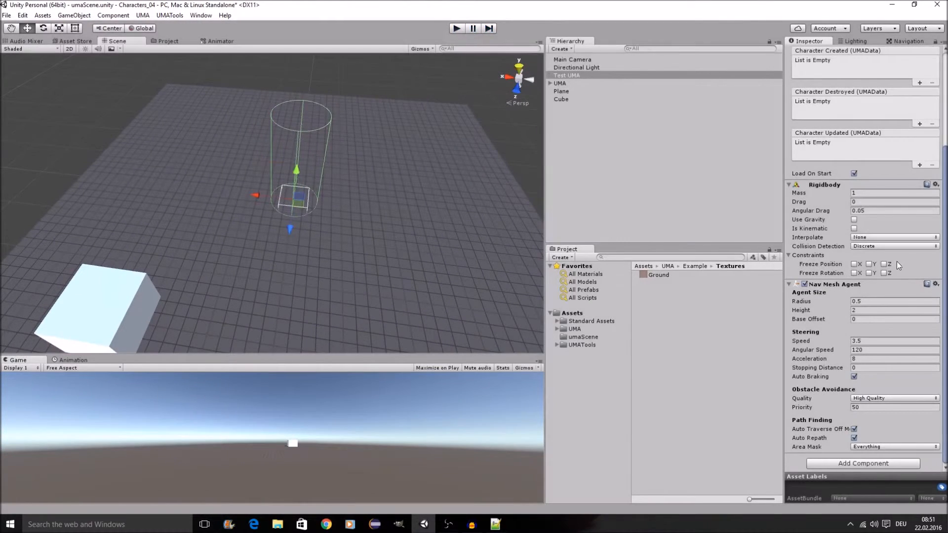
# Step: Set the Nav Mesh Agent's Radius to 0.18 and its Height to 1.76 on Test UMA
pyautogui.click(883, 301)
pyautogui.write('0.18')
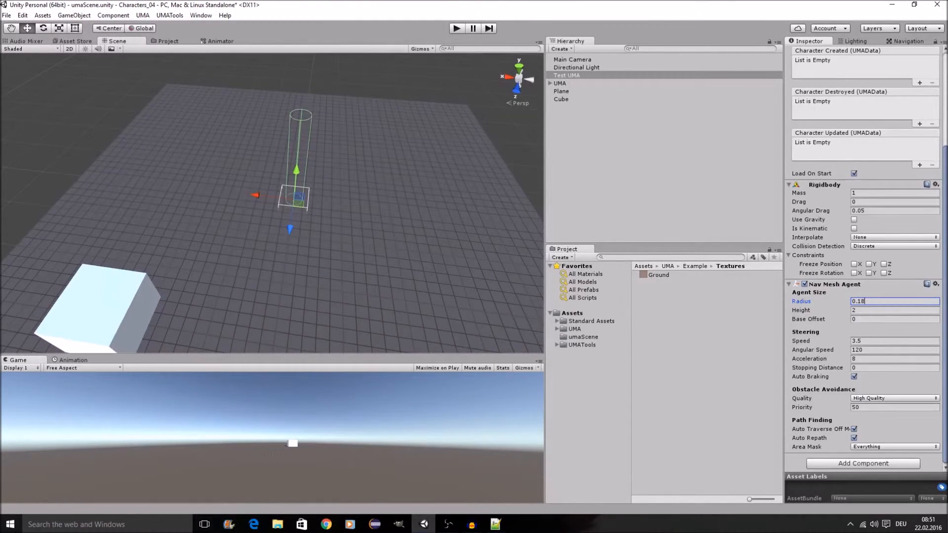
pyautogui.click(848, 310)
pyautogui.write('1.76')
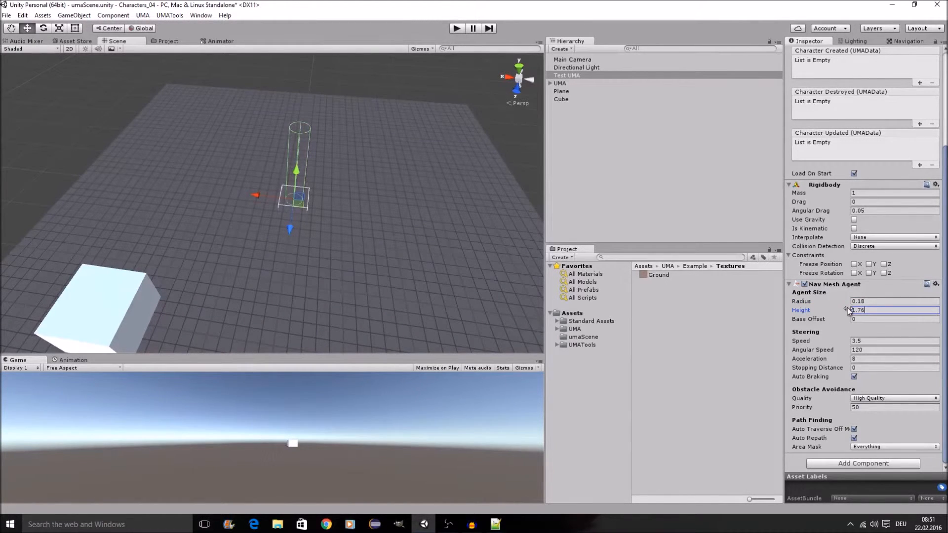
# Step: Run the scene again, check how the resized agent cylinder fits the character up close, and stop play mode
pyautogui.click(456, 28)
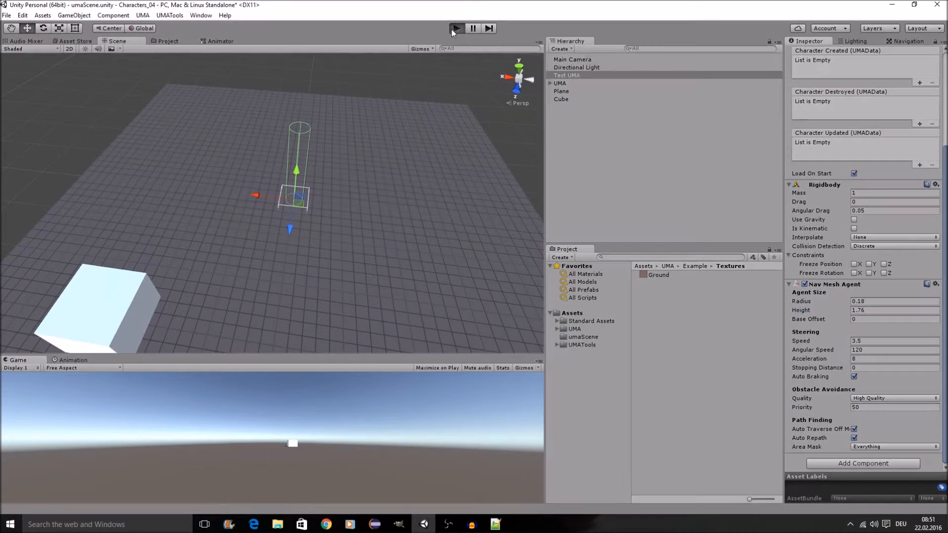
pyautogui.scroll(8, 365, 159)
pyautogui.moveTo(440, 136); pyautogui.dragTo(423, 195, button='middle')
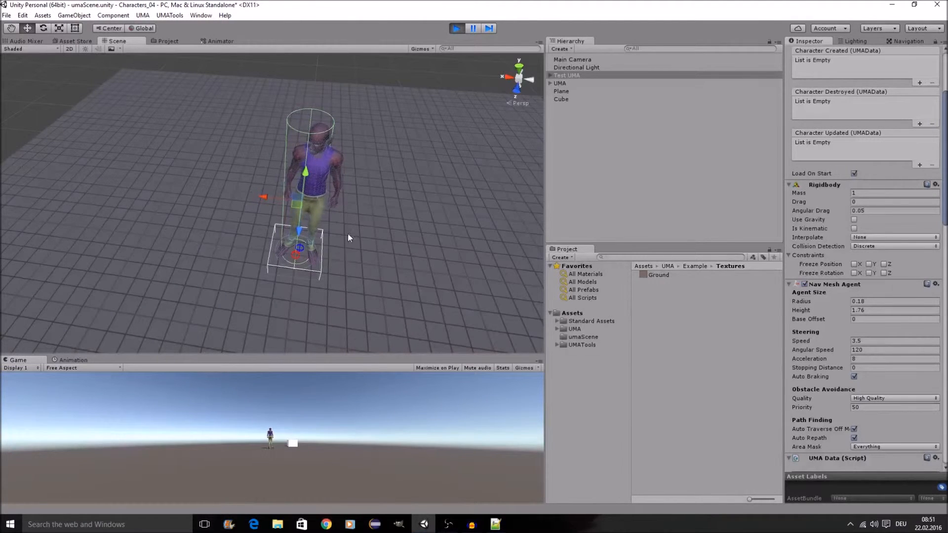
pyautogui.scroll(3, 347, 233)
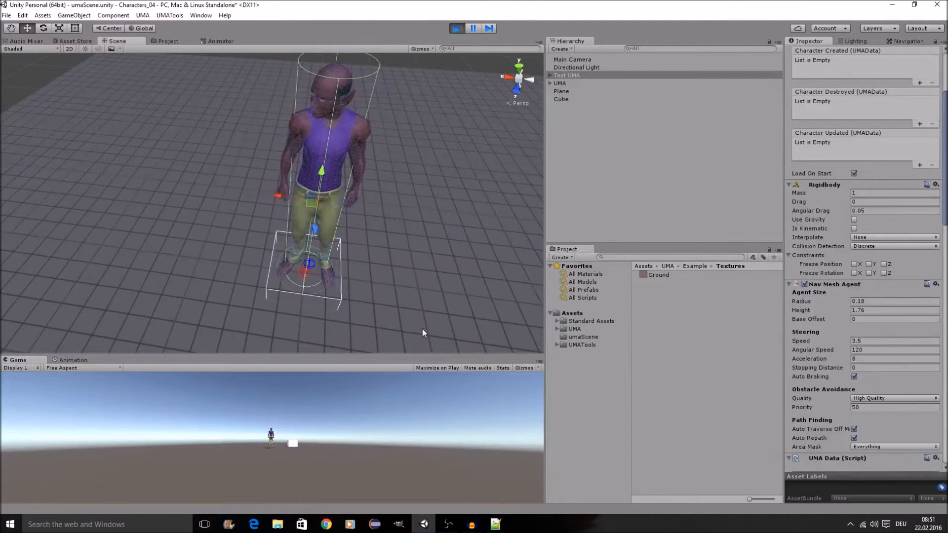
pyautogui.moveTo(422, 328); pyautogui.dragTo(415, 247, button='right')
pyautogui.moveTo(415, 247); pyautogui.dragTo(433, 206, button='middle')
pyautogui.scroll(-10, 410, 197)
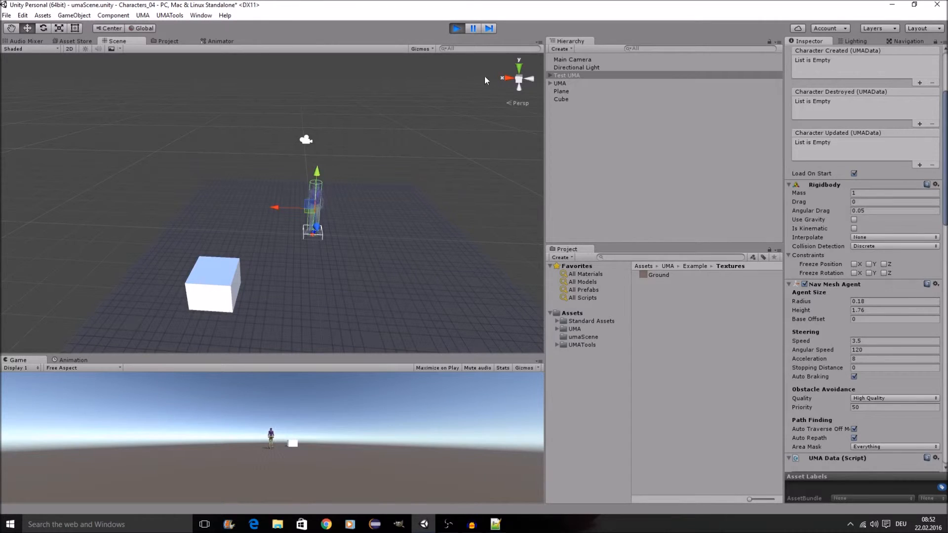
pyautogui.click(457, 28)
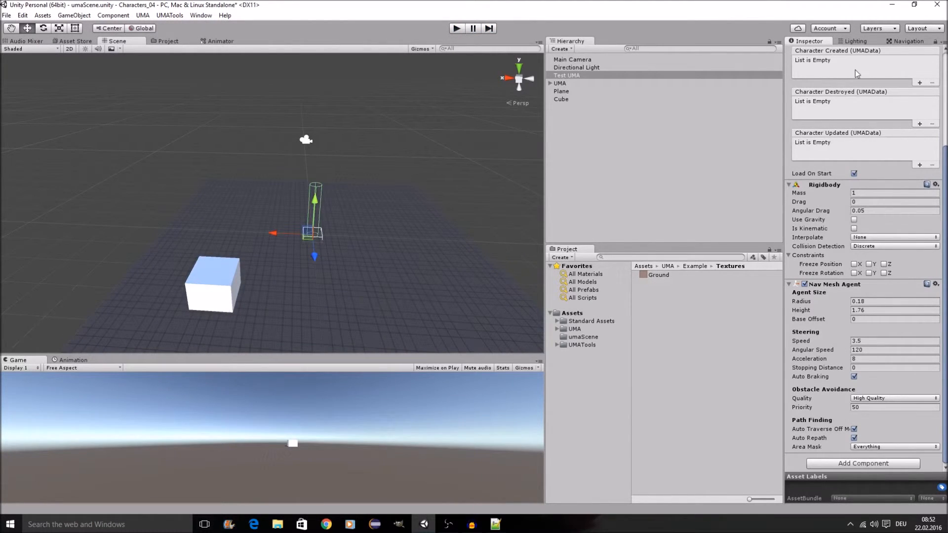
# Step: Set the navigation bake settings to an Agent Radius of 0.18 and an Agent Height of 1.76
pyautogui.click(908, 41)
pyautogui.scroll(-3, 331, 199)
pyautogui.moveTo(395, 266); pyautogui.dragTo(404, 215, button='middle')
pyautogui.scroll(3, 398, 224)
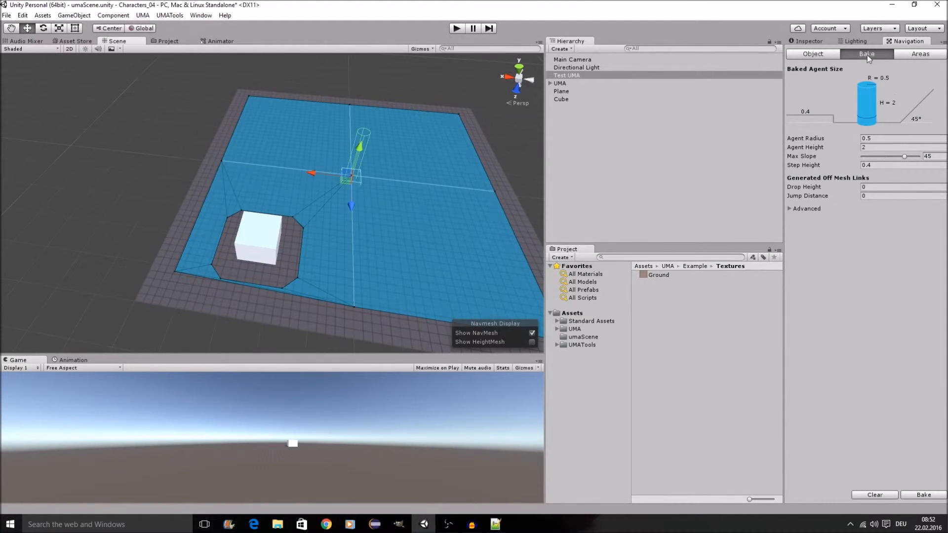
pyautogui.click(884, 138)
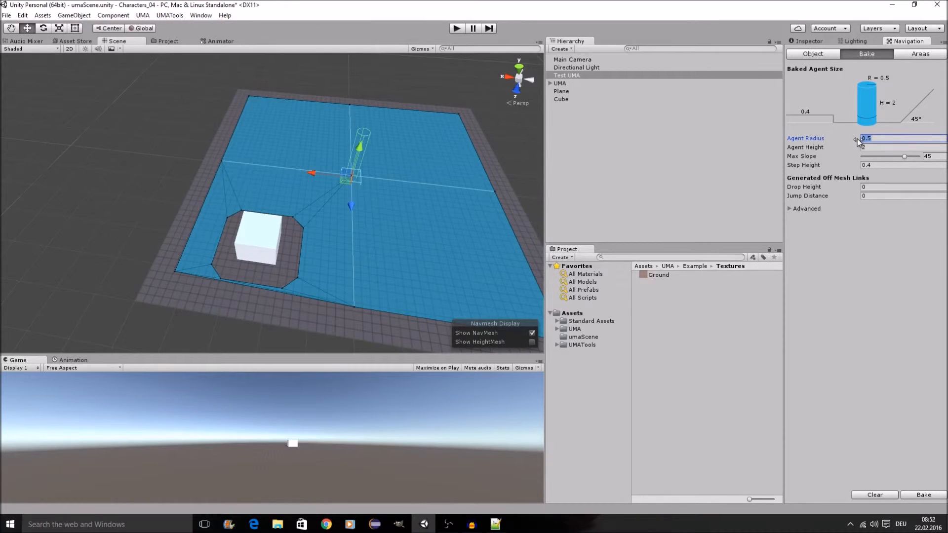
pyautogui.write('.18')
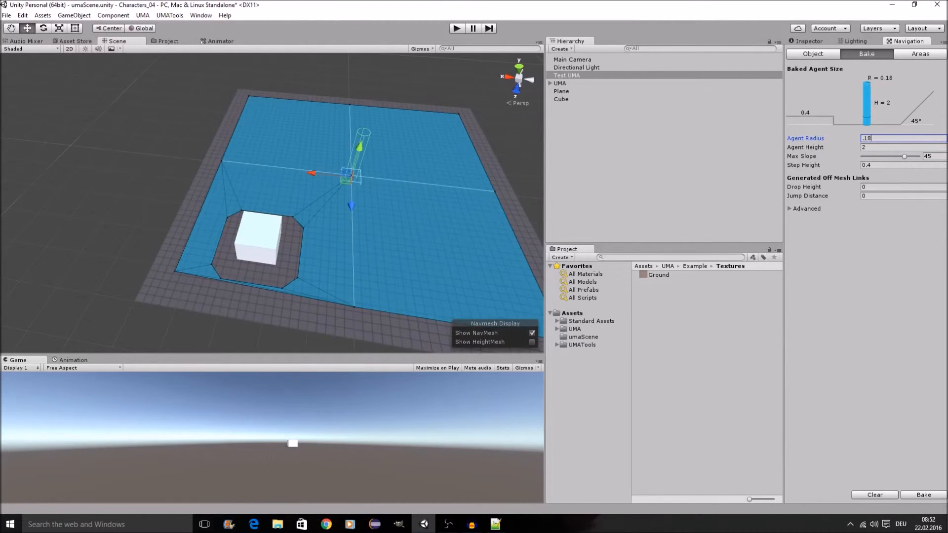
pyautogui.press('Tab')
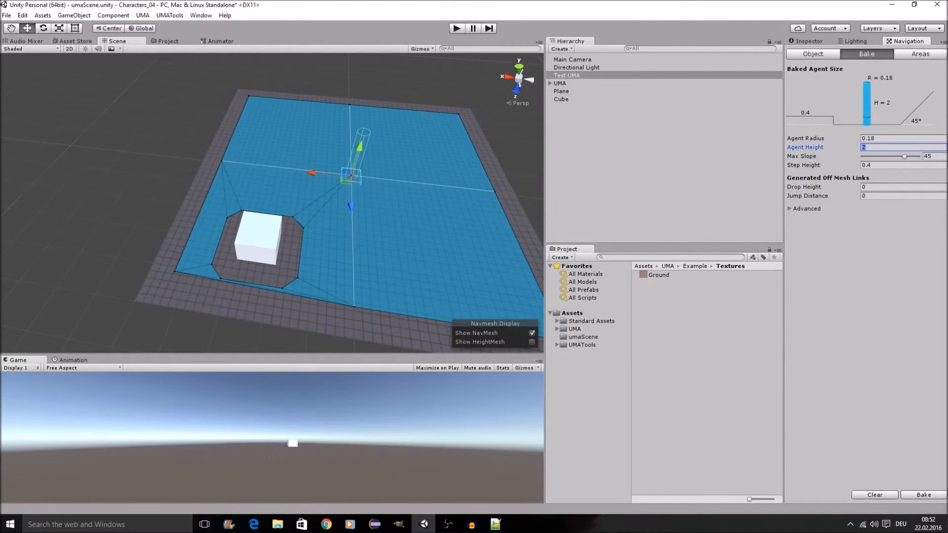
pyautogui.write('1.76')
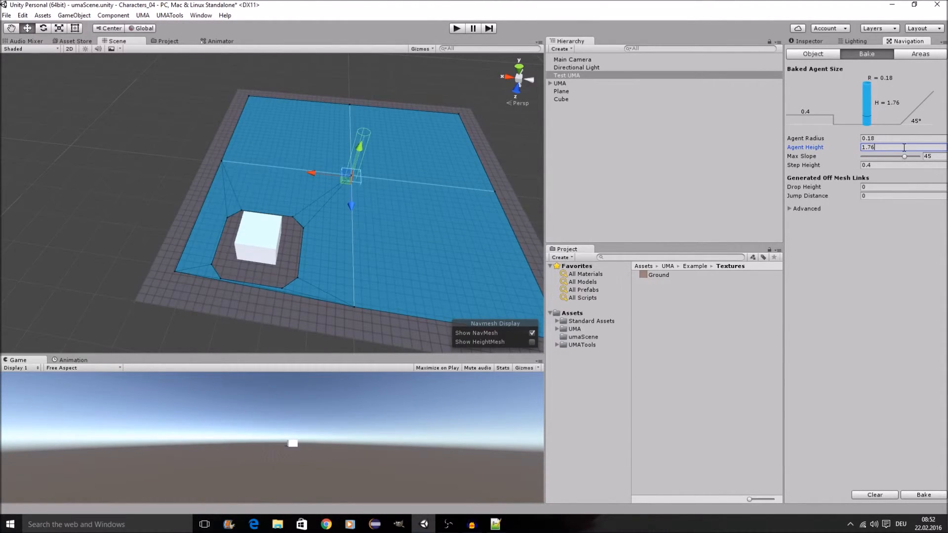
# Step: Rebake the navigation mesh and inspect it around the cube and along the plane's edges
pyautogui.click(918, 497)
pyautogui.scroll(-3, 257, 247)
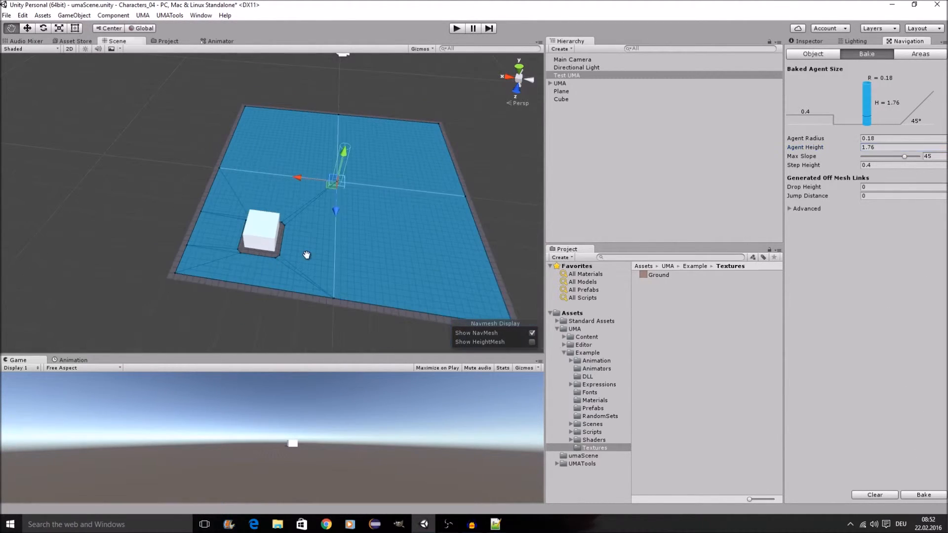
pyautogui.moveTo(305, 253); pyautogui.dragTo(298, 235, button='middle')
pyautogui.scroll(1, 283, 222)
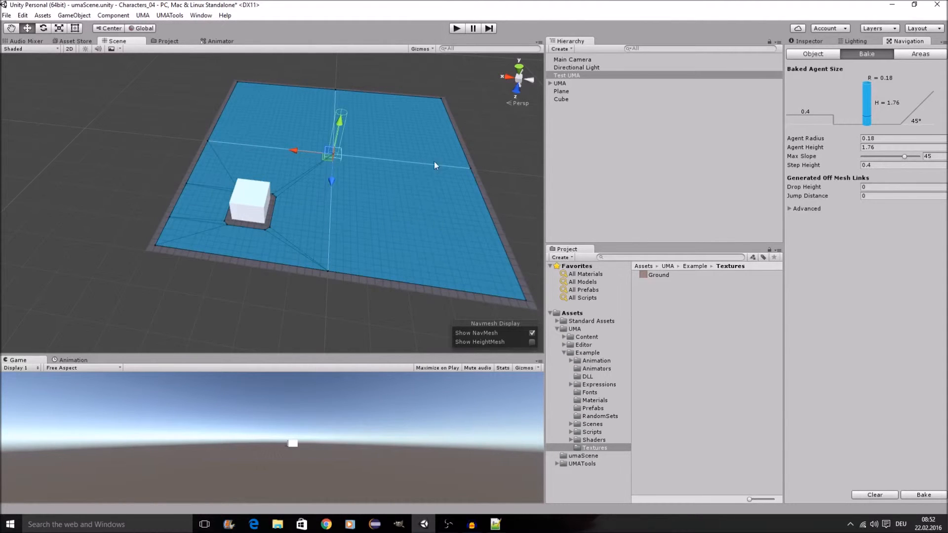
pyautogui.scroll(-4, 440, 156)
pyautogui.moveTo(387, 210); pyautogui.dragTo(424, 197, button='middle')
pyautogui.scroll(3, 428, 202)
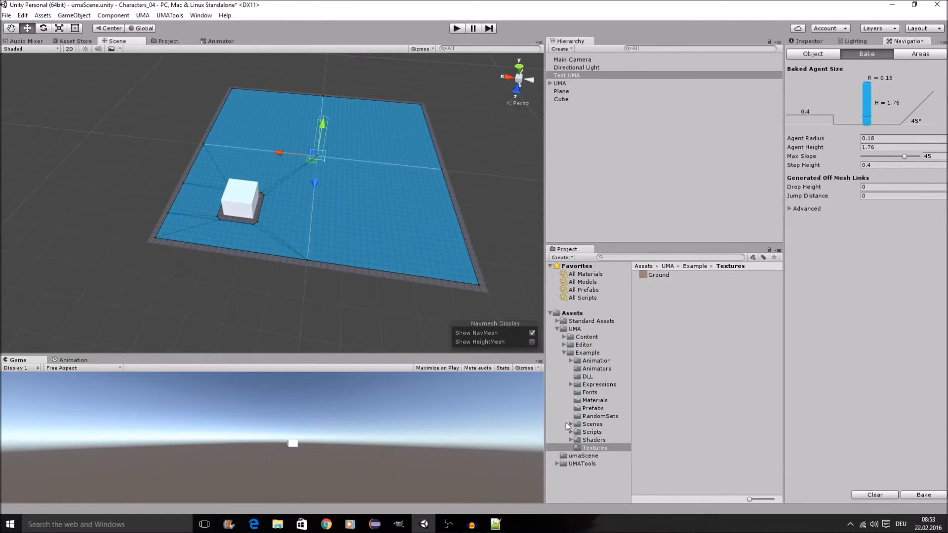
# Step: Collapse the UMA asset folder, then create a folder named Scripts inside UMATools and open it
pyautogui.click(557, 329)
pyautogui.click(581, 344)
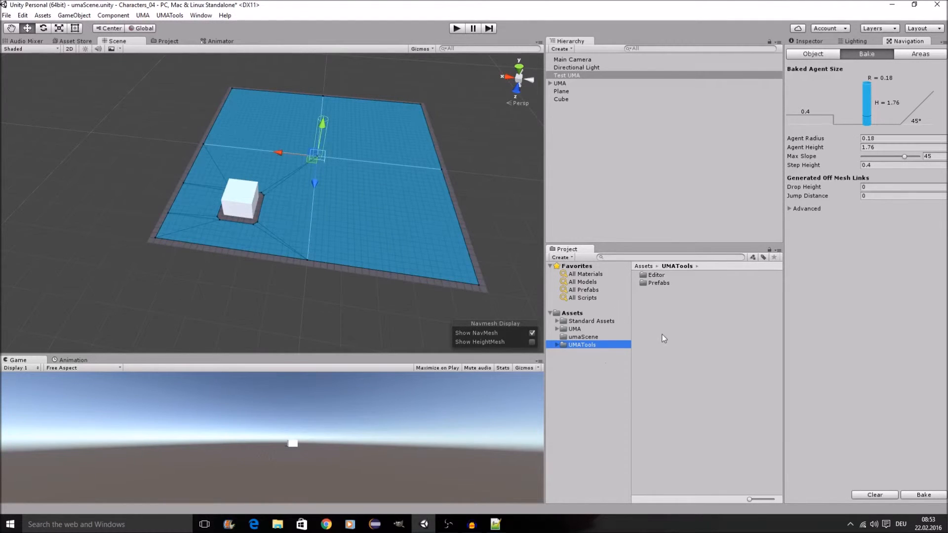
pyautogui.rightClick(659, 309)
pyautogui.moveTo(699, 316)
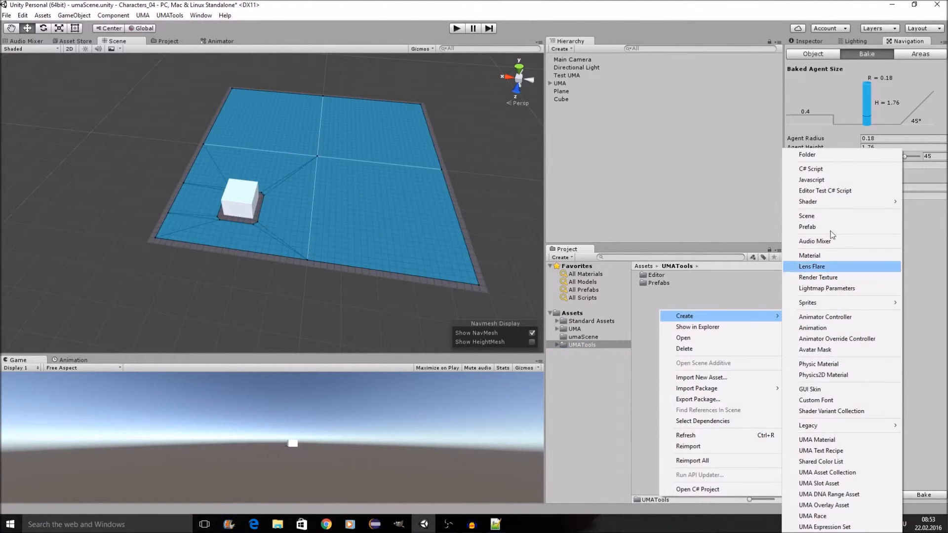
pyautogui.click(838, 159)
pyautogui.write('Scripts')
pyautogui.press('Return')
pyautogui.press('Return')
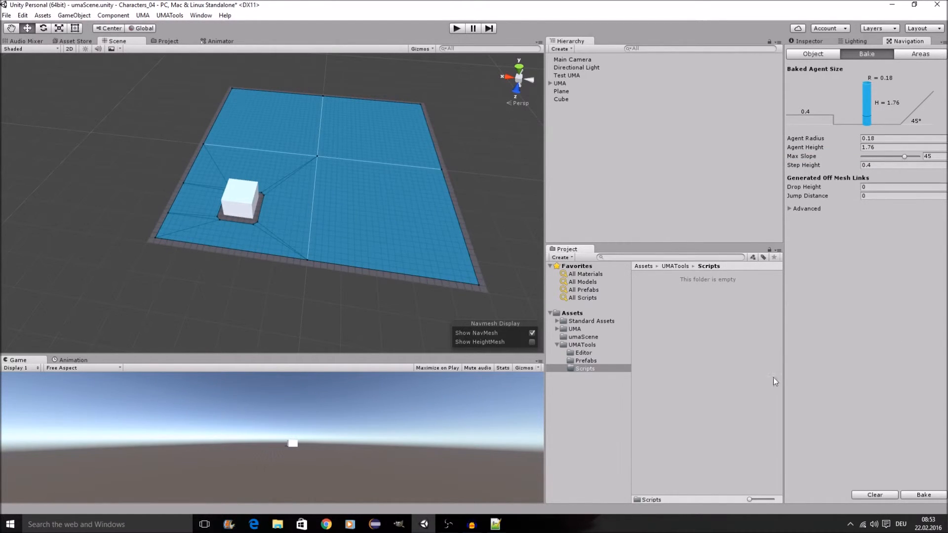
# Step: Create a C# script named NPCMovement_NavMesh in the Scripts folder
pyautogui.rightClick(670, 323)
pyautogui.moveTo(701, 328)
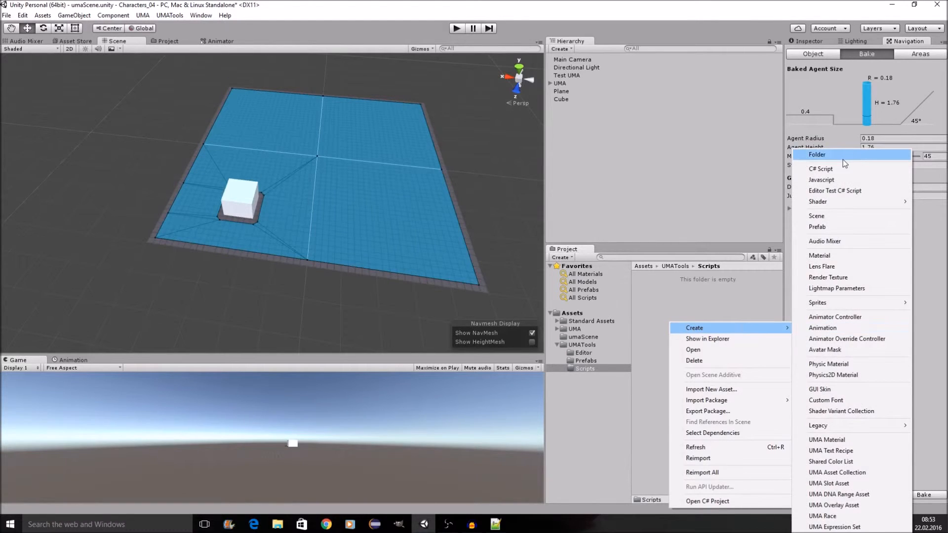
pyautogui.click(843, 168)
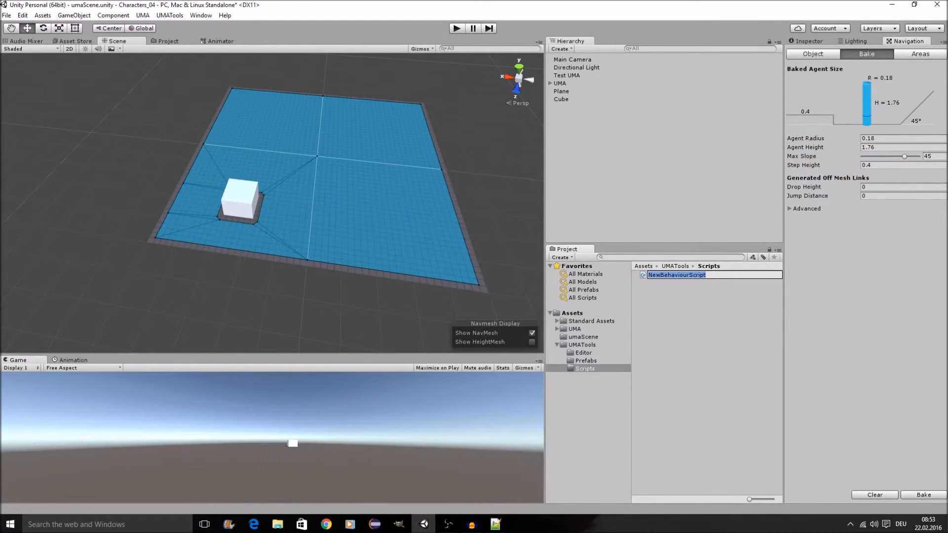
pyautogui.write('UMA')
pyautogui.press('BackSpace')
pyautogui.press('BackSpace')
pyautogui.press('BackSpace')
pyautogui.write('NPC')
pyautogui.press('BackSpace')
pyautogui.write('Movement_NavMeh')
pyautogui.press('BackSpace')
pyautogui.write('sh')
pyautogui.press('Return')
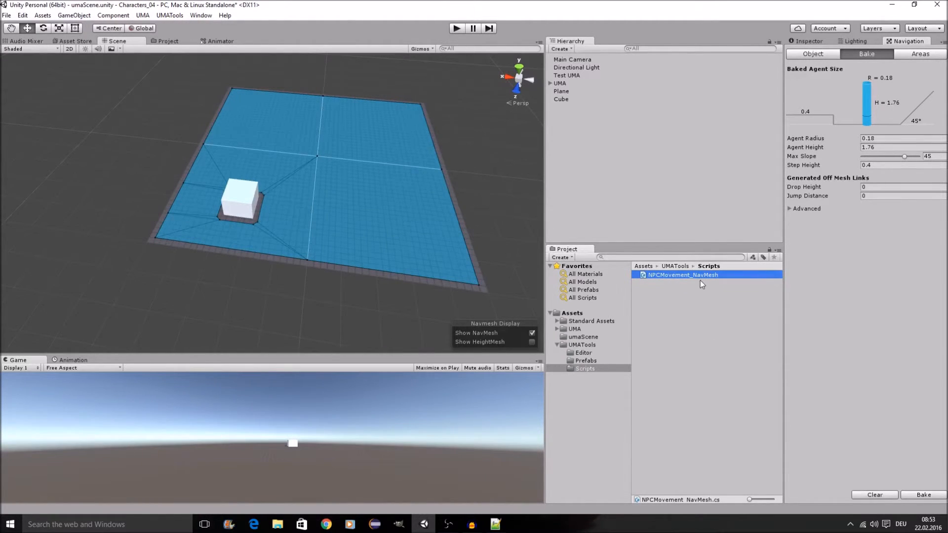
# Step: Open the NPCMovement_NavMesh script in MonoDevelop and convert it to Windows line endings
pyautogui.doubleClick(660, 275)
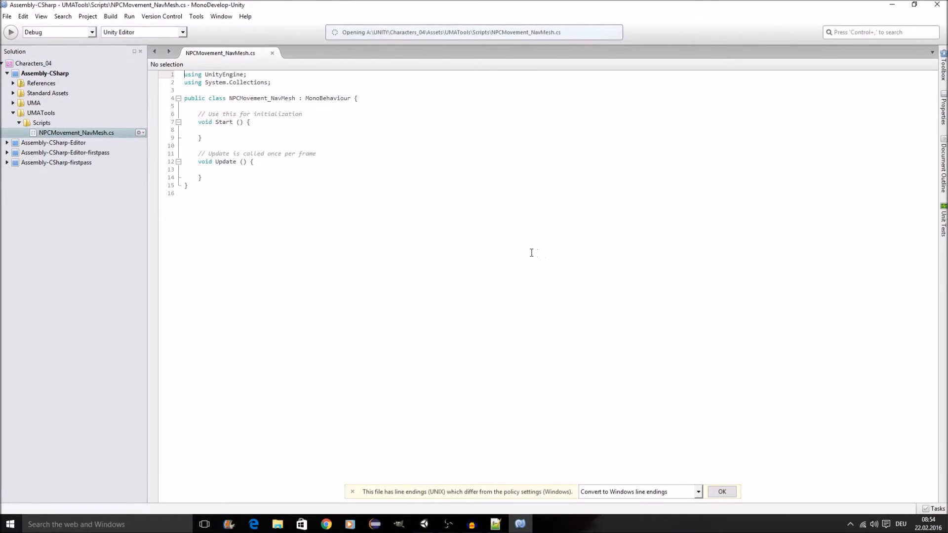
pyautogui.click(719, 492)
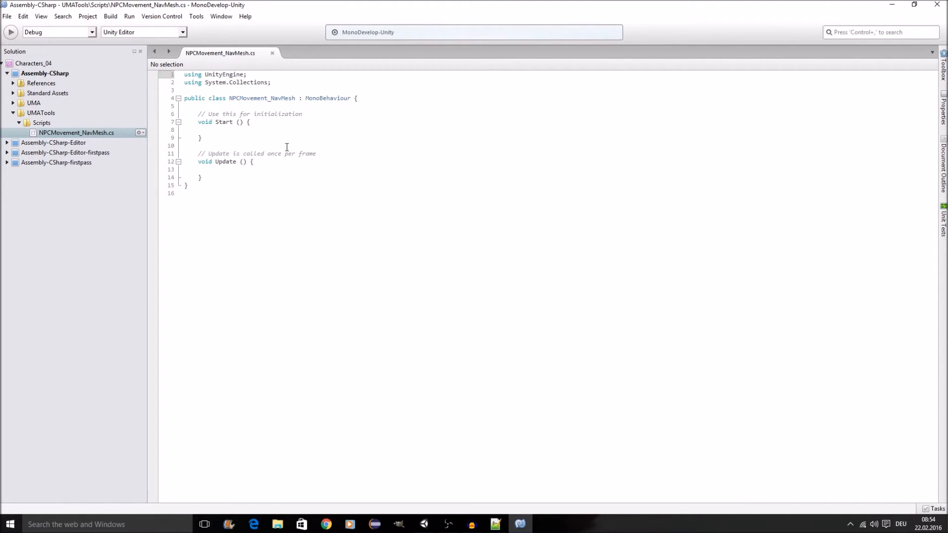
# Step: Declare a NavMeshAgent field named agent at the start of the NPCMovement_NavMesh class
pyautogui.click(262, 106)
pyautogui.press('Return')
pyautogui.press('Return')
pyautogui.press('Up')
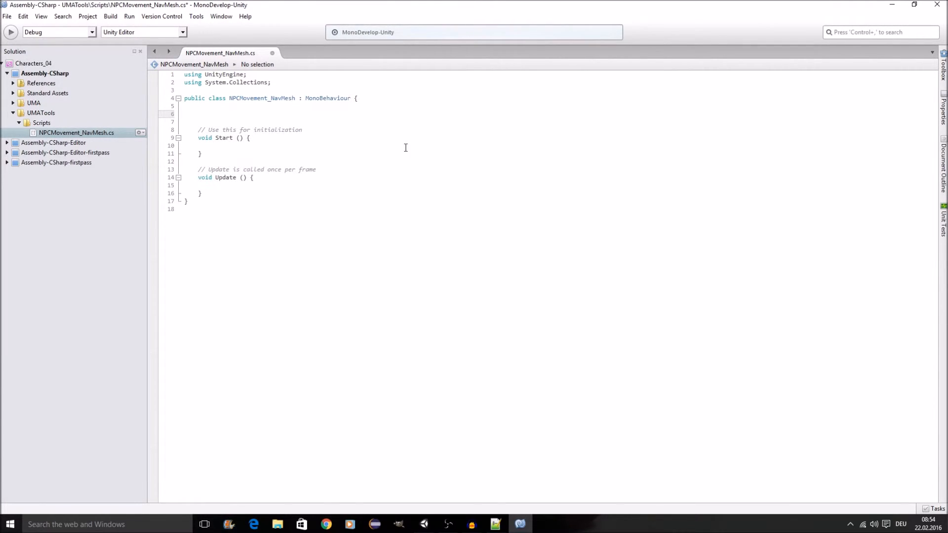
pyautogui.press('Up')
pyautogui.write('Nav')
pyautogui.press('Down')
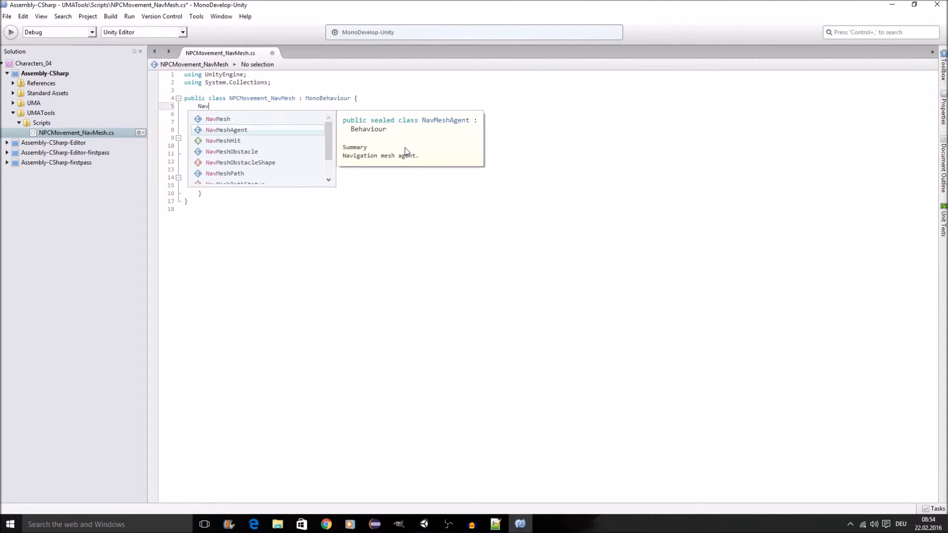
pyautogui.write('MeshAgent agent')
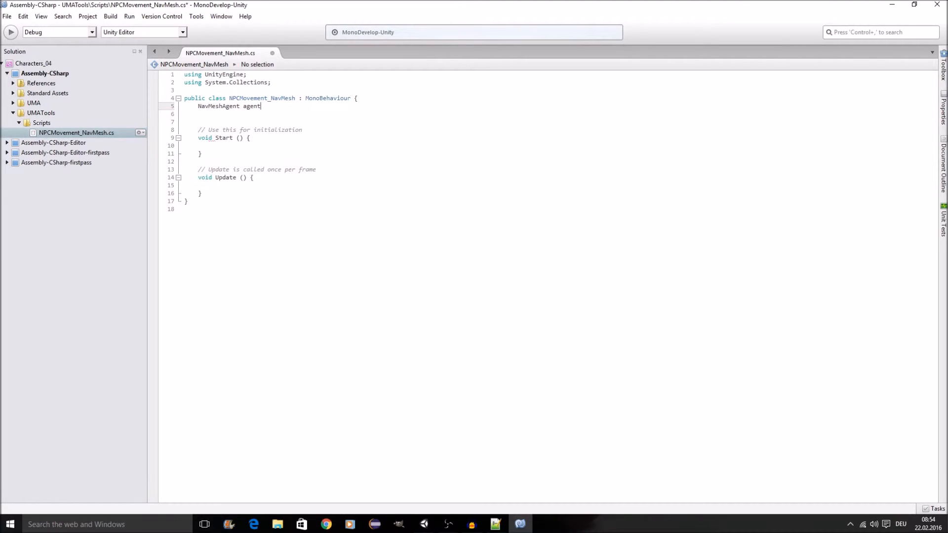
pyautogui.write(';')
pyautogui.press('Return')
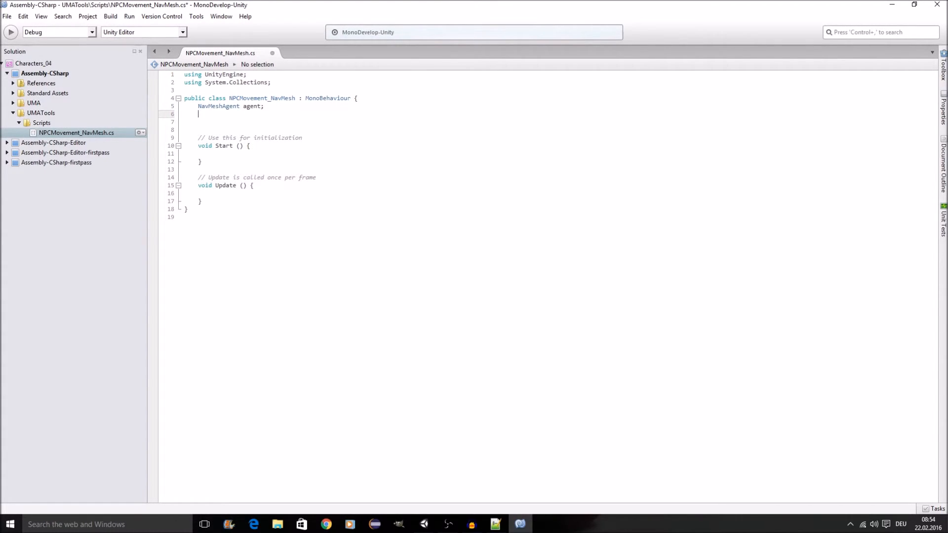
# Step: Declare an Animator field named animator below the agent field and save the script
pyautogui.write('Animator')
pyautogui.write(' anima')
pyautogui.write('t')
pyautogui.press('BackSpace')
pyautogui.write('mator;')
pyautogui.hotkey('ctrl', 's')
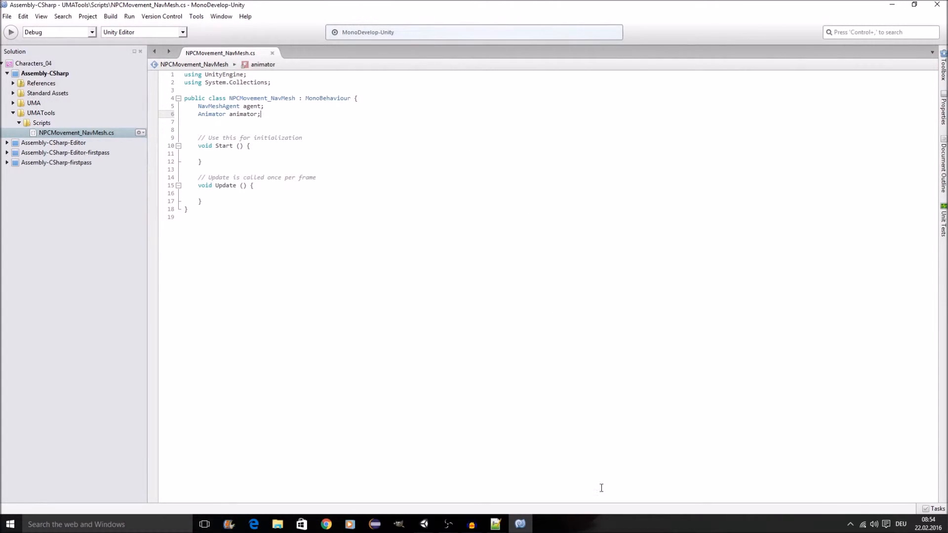
# Step: Comment out the Animator field declaration
pyautogui.click(425, 524)
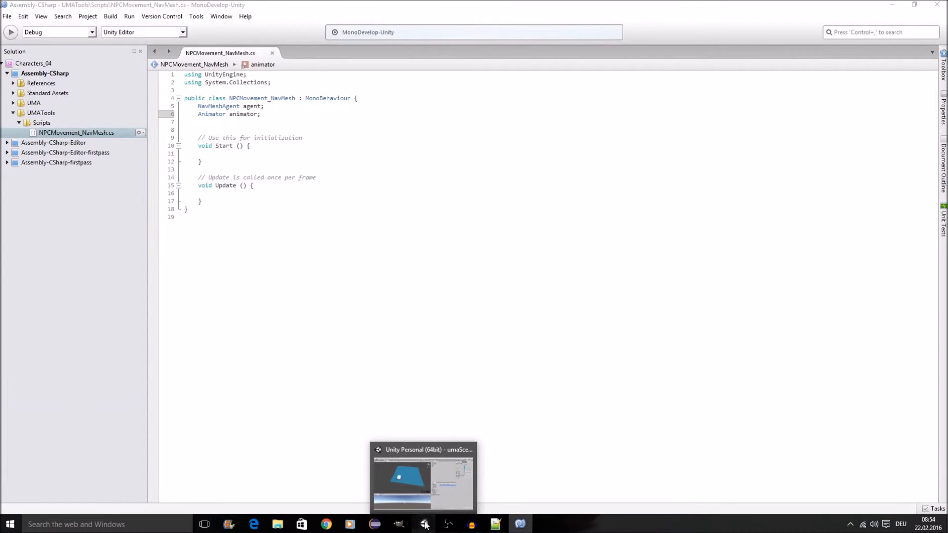
pyautogui.click(520, 524)
pyautogui.click(237, 154)
pyautogui.press('Tab')
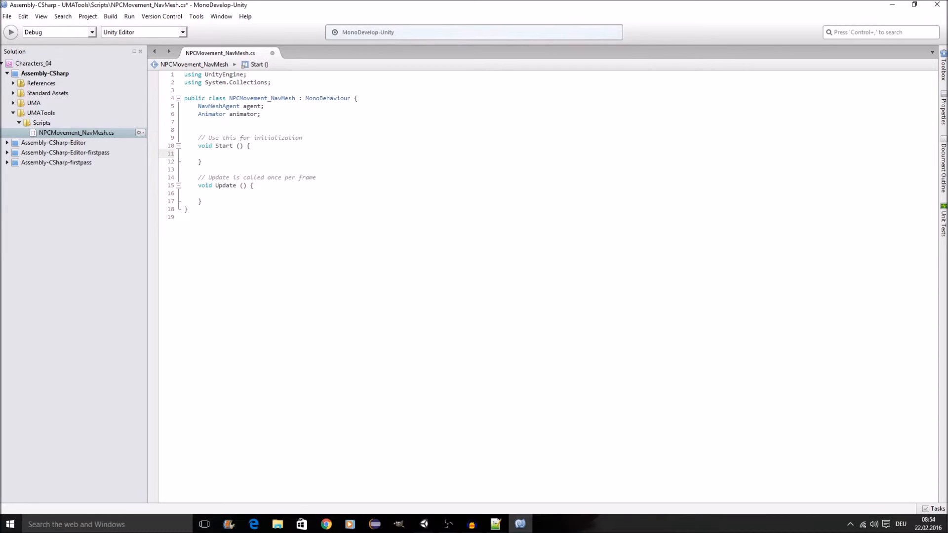
pyautogui.click(198, 115)
pyautogui.hotkey('ctrl', '/')
# Step: In the Start method, assign GetComponent<NavMeshAgent> () to agent
pyautogui.press('Down')
pyautogui.press('Down')
pyautogui.press('Down')
pyautogui.press('Down')
pyautogui.press('Down')
pyautogui.write('a')
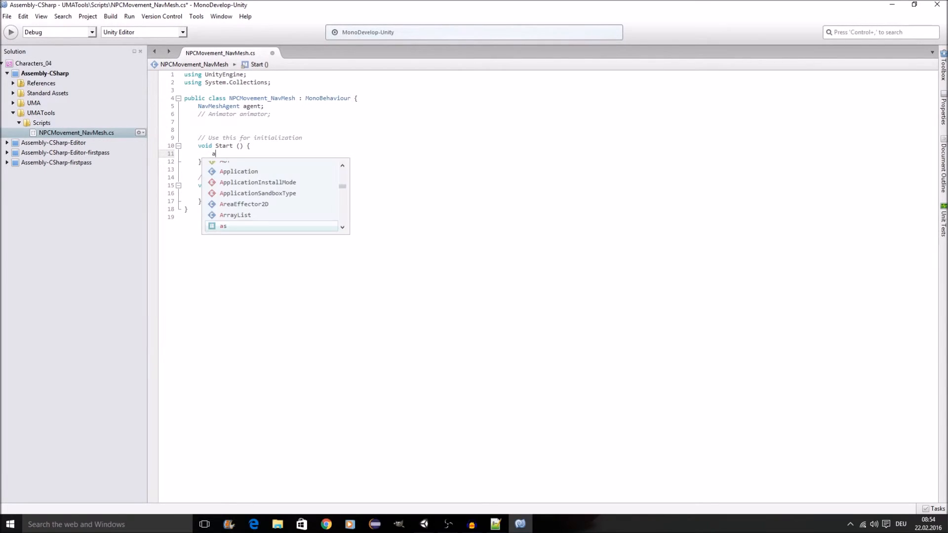
pyautogui.write('gent =')
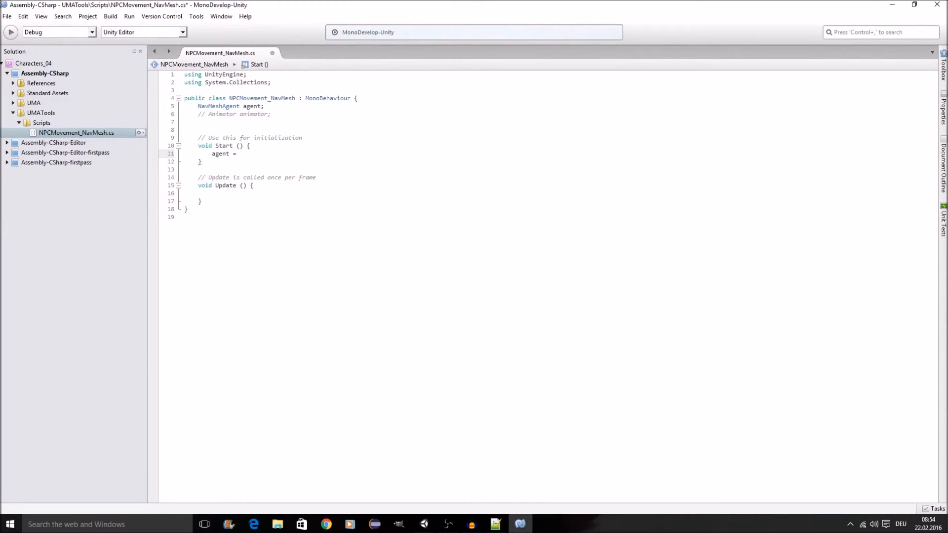
pyautogui.write(' GetCo')
pyautogui.press('Return')
pyautogui.write('<NA')
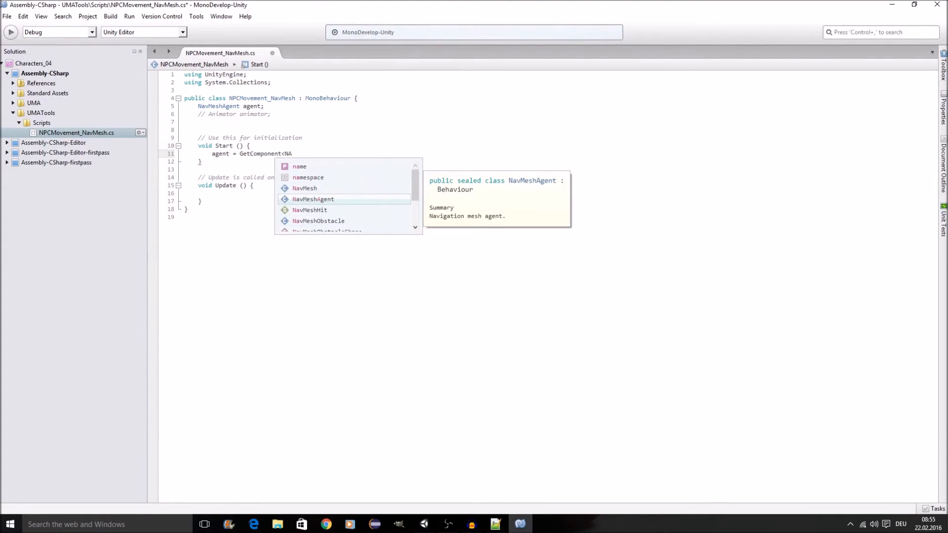
pyautogui.press('Return')
pyautogui.write('> ();')
pyautogui.press('Return')
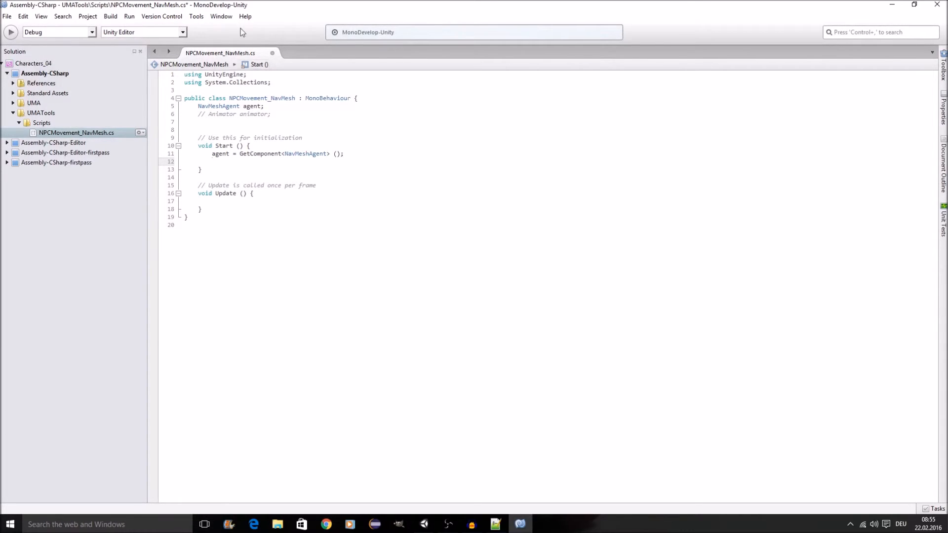
pyautogui.moveTo(353, 154); pyautogui.dragTo(233, 154)
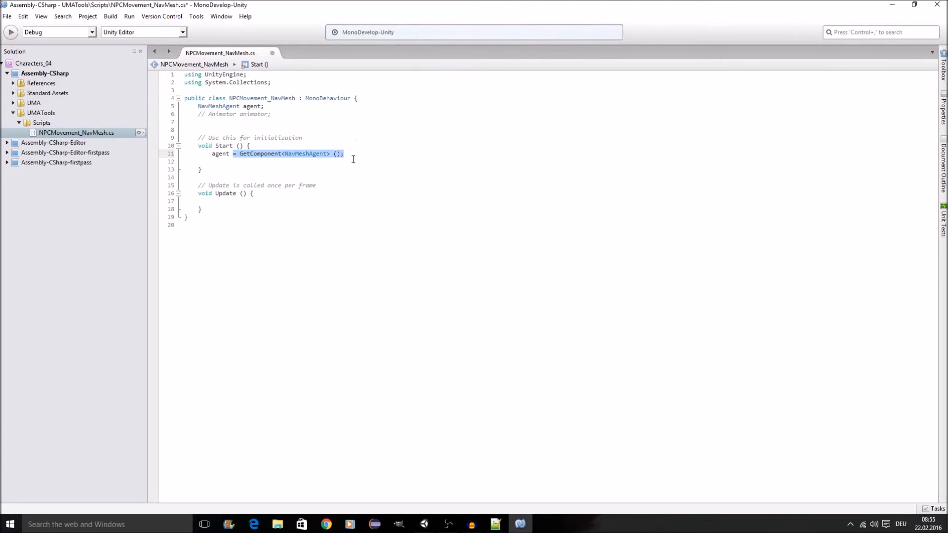
# Step: Begin an agent.destination assignment on the line below the GetComponent call in Start
pyautogui.click(285, 163)
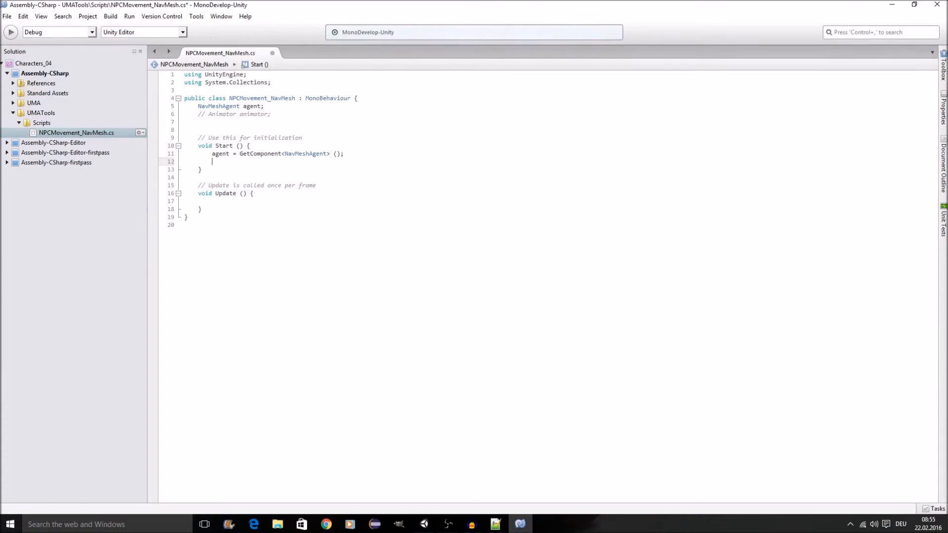
pyautogui.write('ag')
pyautogui.press('Return')
pyautogui.write('.d')
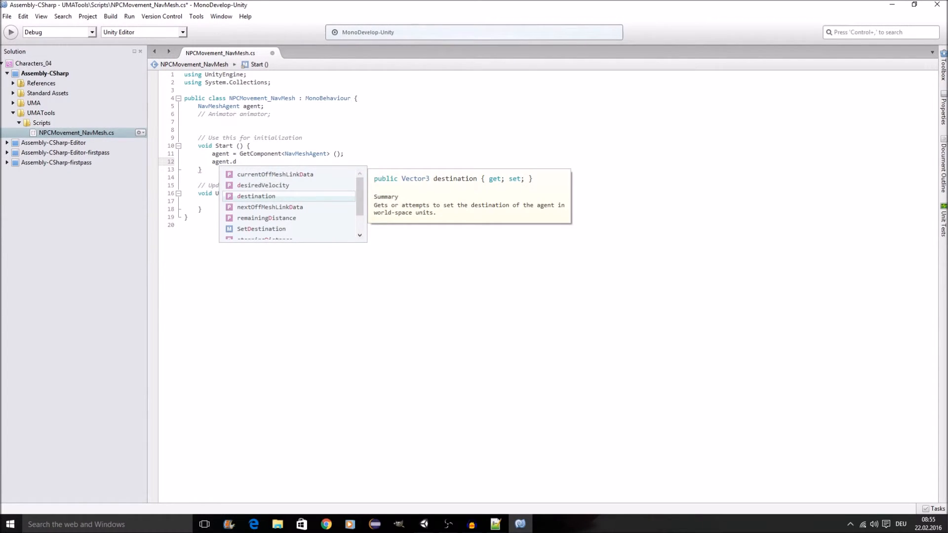
pyautogui.press('Return')
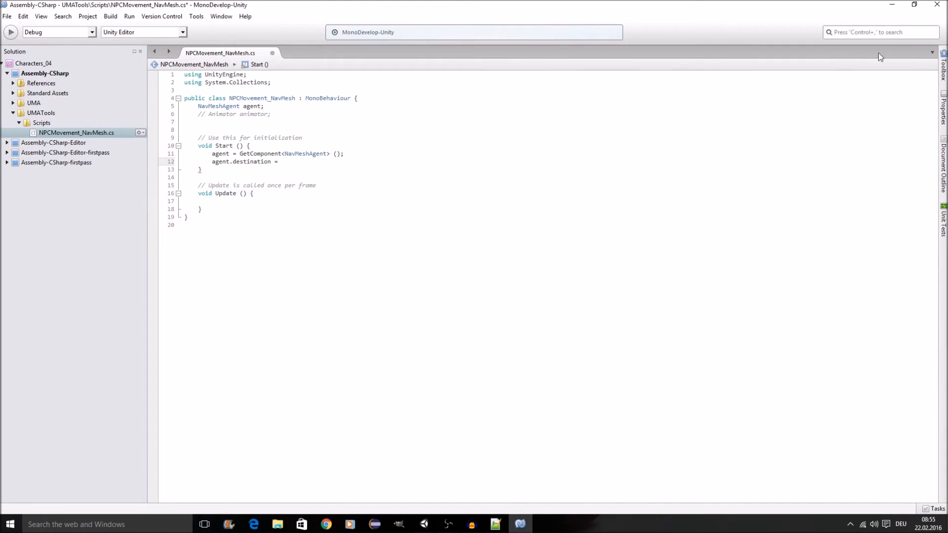
# Step: Declare a public GameObject field named destination between the other fields and the Start method, and save the script
pyautogui.click(296, 107)
pyautogui.click(268, 98)
pyautogui.press('Down')
pyautogui.press('Down')
pyautogui.press('Return')
pyautogui.press('Return')
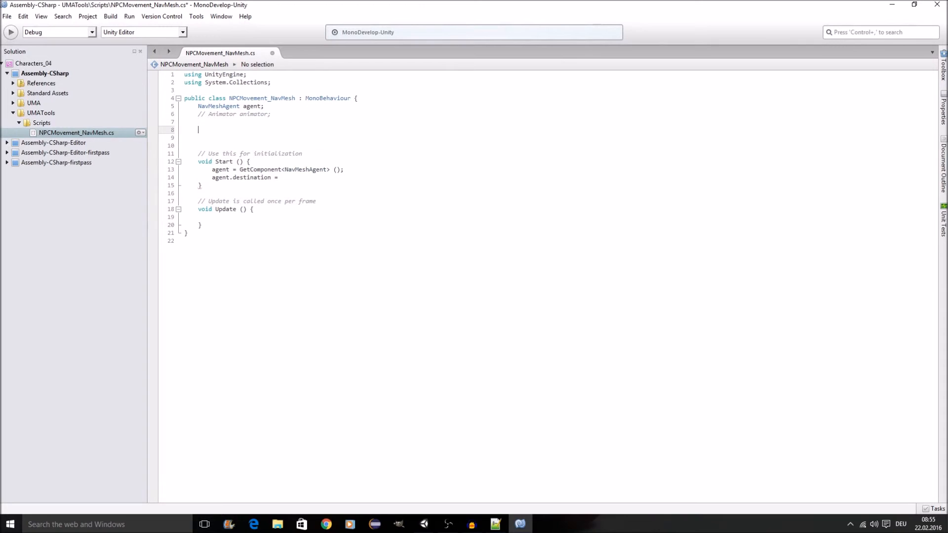
pyautogui.write('public GameObject destination;')
pyautogui.hotkey('ctrl', 's')
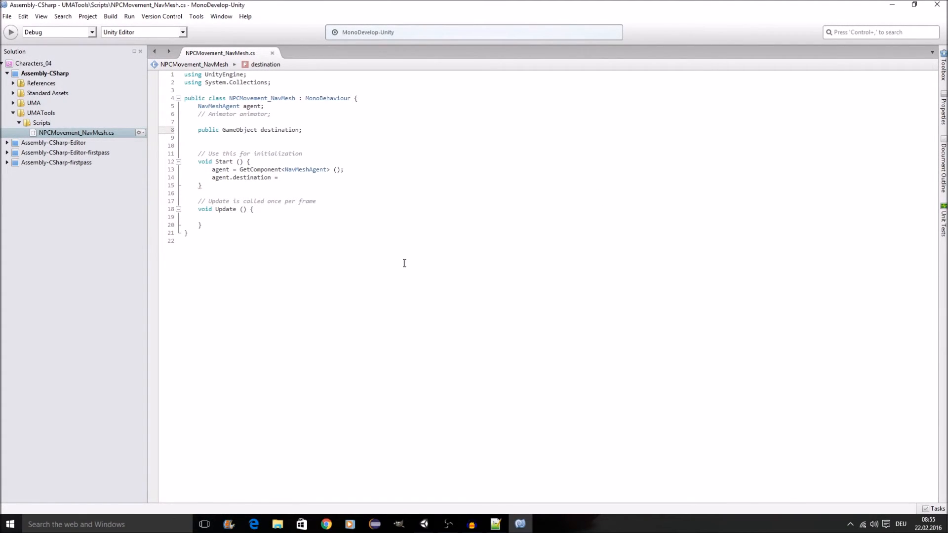
# Step: Change the type of the destination field to Transform
pyautogui.doubleClick(238, 130)
pyautogui.write('Transform')
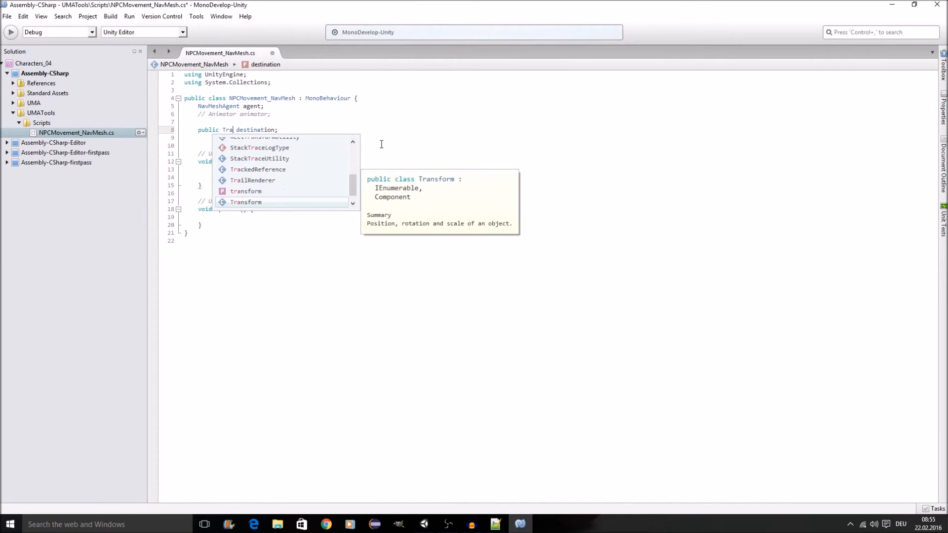
pyautogui.press('Return')
# Step: Switch to Unity, create an empty game object in the scene and reset its position to the origin
pyautogui.click(424, 524)
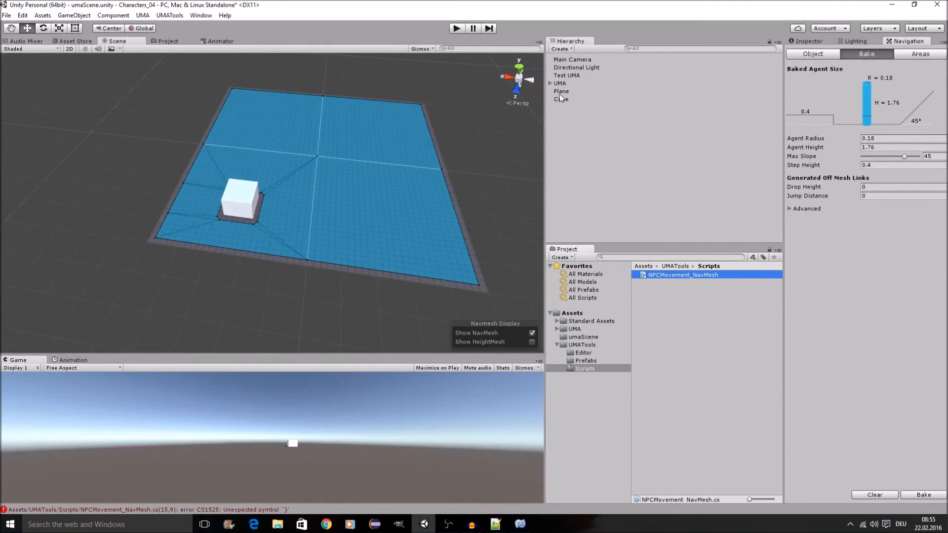
pyautogui.click(809, 41)
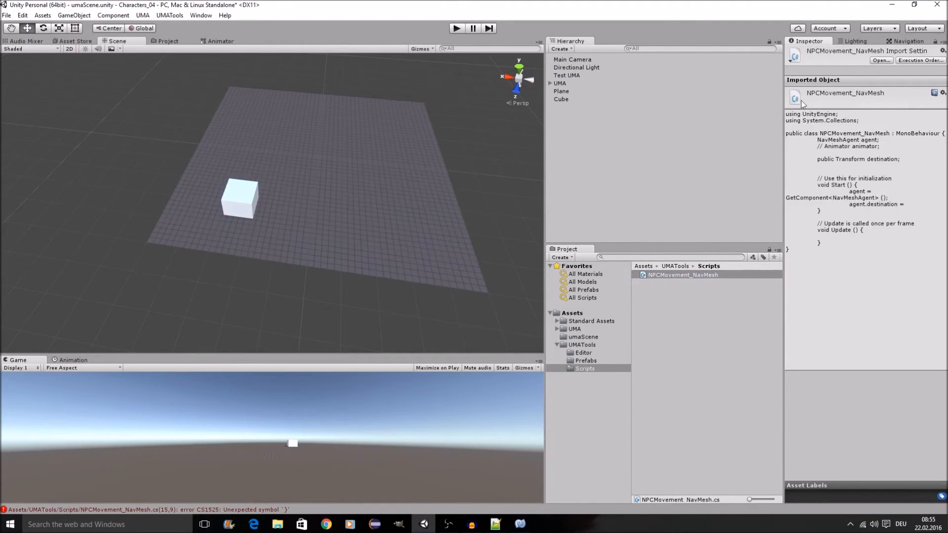
pyautogui.rightClick(587, 135)
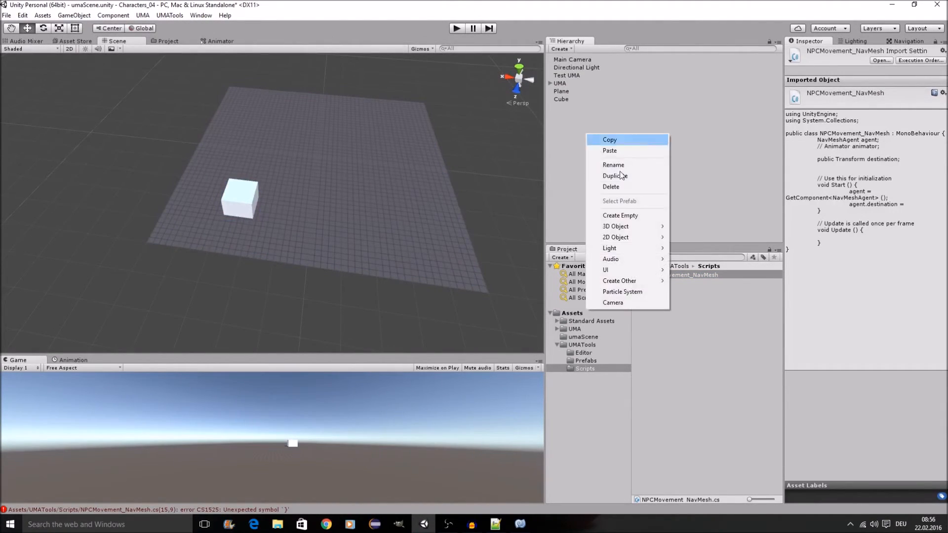
pyautogui.click(632, 217)
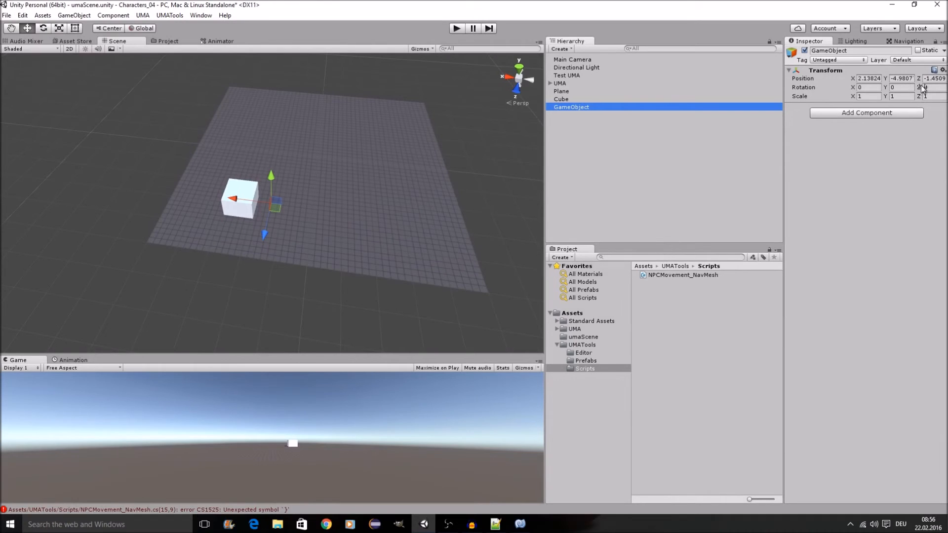
pyautogui.click(943, 70)
pyautogui.click(907, 78)
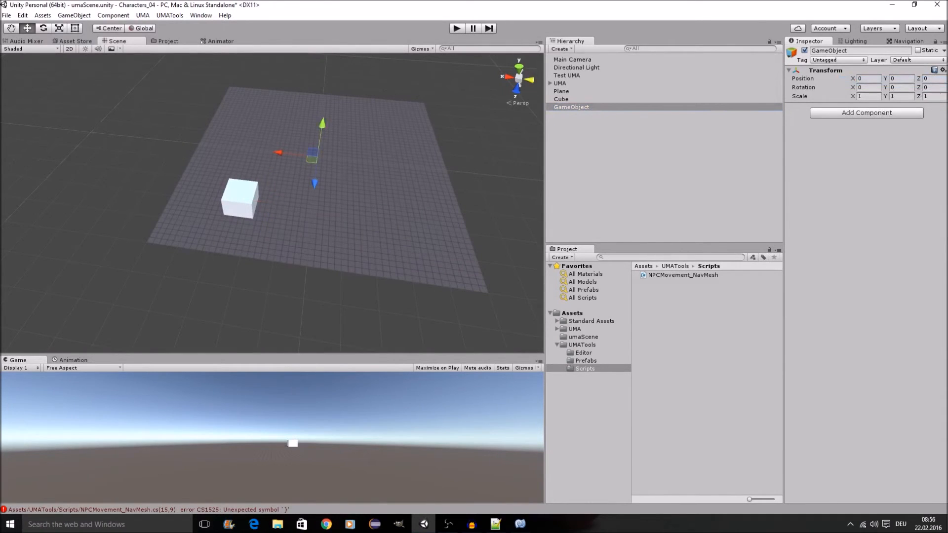
# Step: Move the empty game object along the Z axis to about 4.19 and rename it Destination
pyautogui.moveTo(315, 179); pyautogui.dragTo(314, 244)
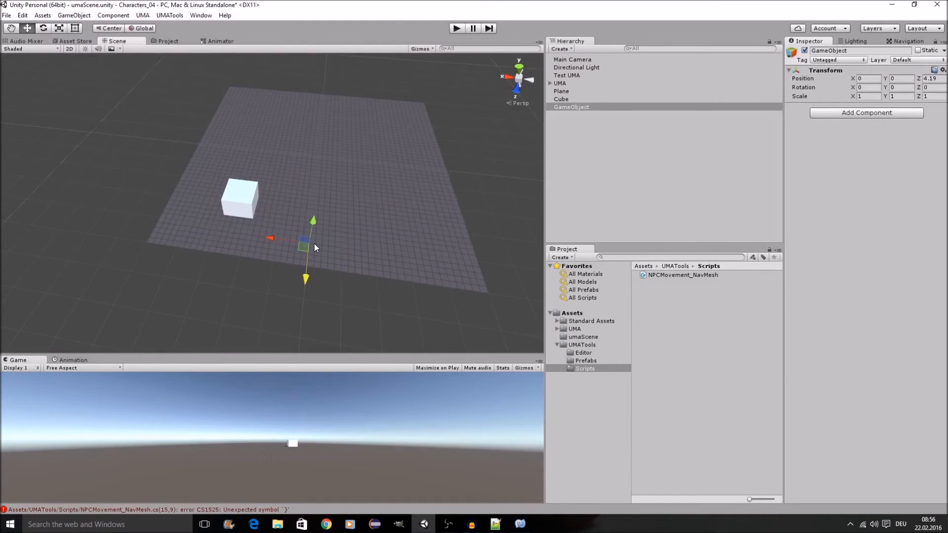
pyautogui.scroll(3, 361, 185)
pyautogui.click(572, 108)
pyautogui.click(571, 108)
pyautogui.write('Destination')
pyautogui.press('Return')
# Step: Attach the NPCMovement_NavMesh script to the Test UMA object below its Nav Mesh Agent
pyautogui.click(566, 76)
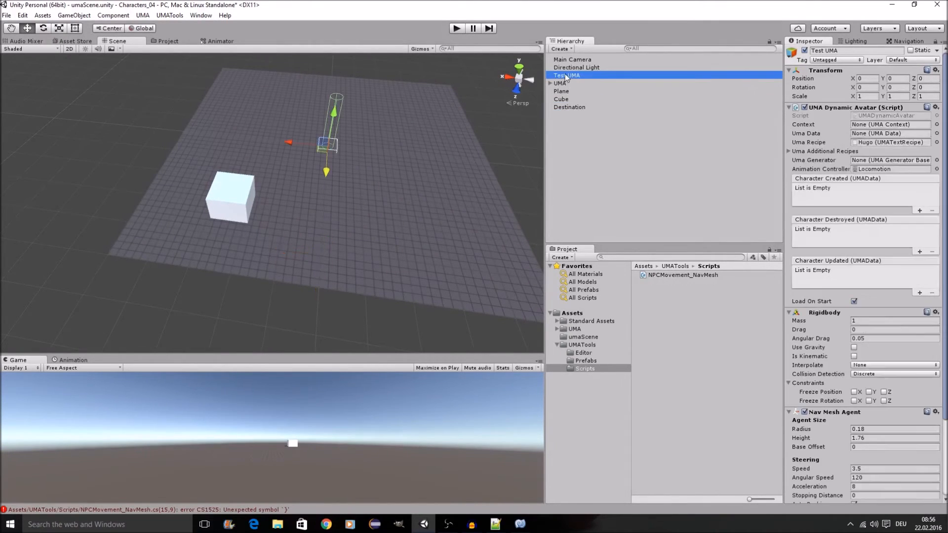
pyautogui.scroll(-3, 839, 291)
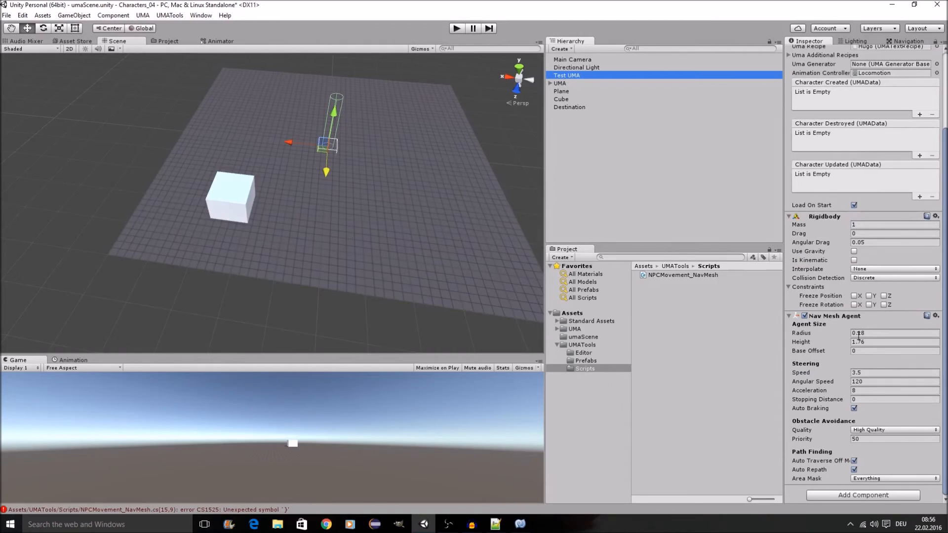
pyautogui.moveTo(662, 276); pyautogui.dragTo(595, 72)
pyautogui.scroll(-1, 859, 245)
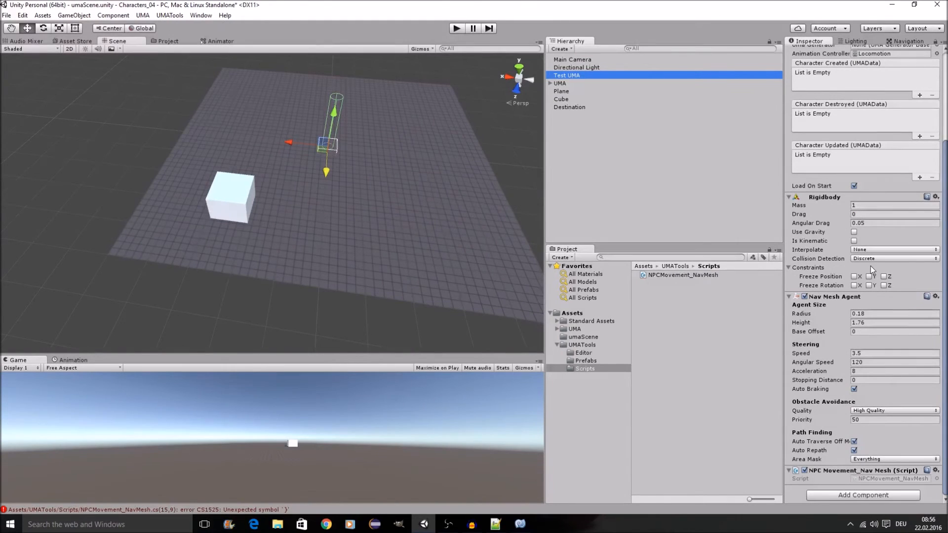
# Step: Switch to MonoDevelop and comment out the incomplete agent.destination line in Start
pyautogui.click(520, 524)
pyautogui.click(214, 179)
pyautogui.write('// agent.destination =')
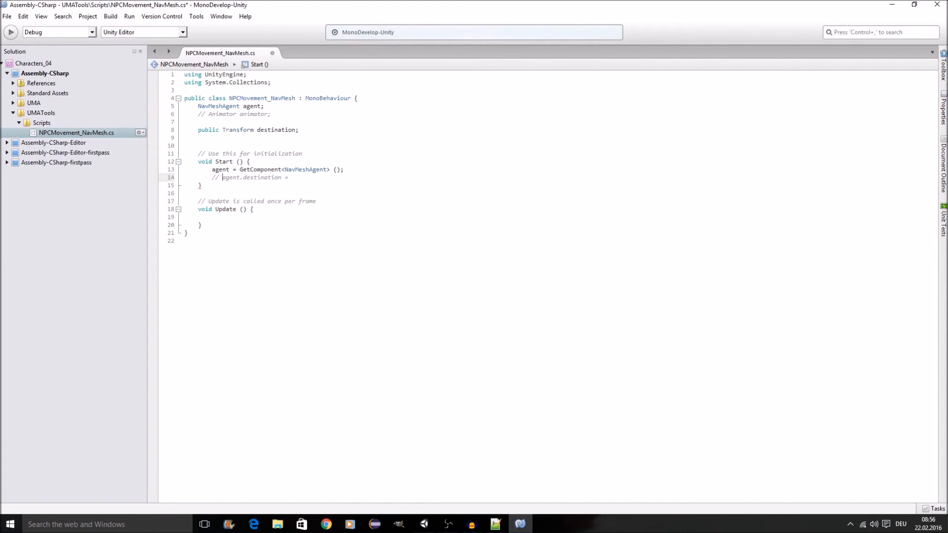
# Step: Back in Unity, assign the Destination object to the Destination property of Test UMA's NPCMovement_NavMesh script
pyautogui.click(424, 524)
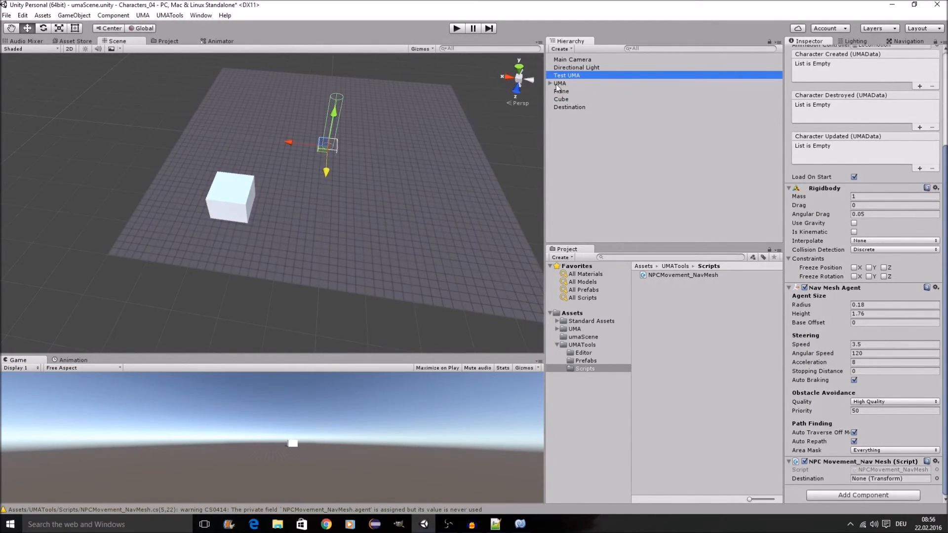
pyautogui.moveTo(570, 108); pyautogui.dragTo(884, 479)
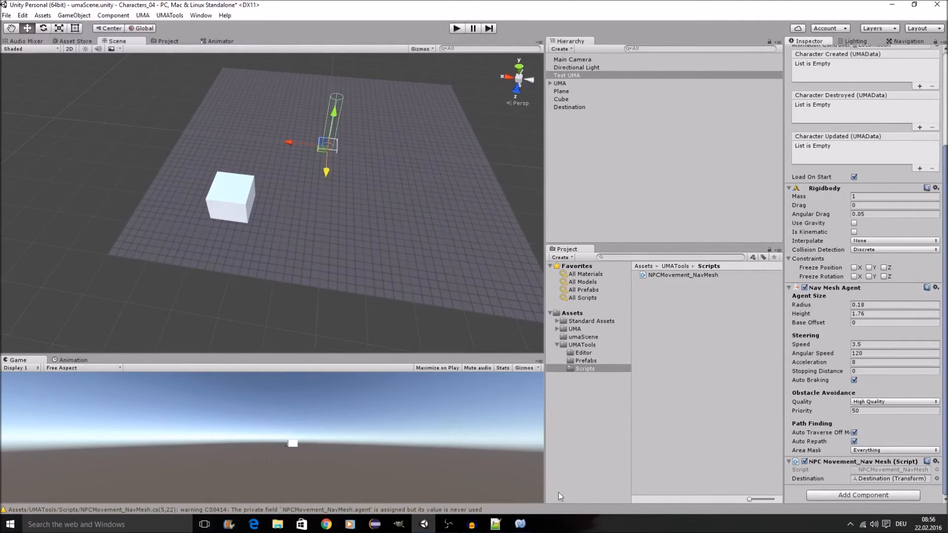
# Step: Switch to MonoDevelop, uncomment the destination line in Start, complete it as agent.destination = destination.position; and save the script
pyautogui.moveTo(520, 526)
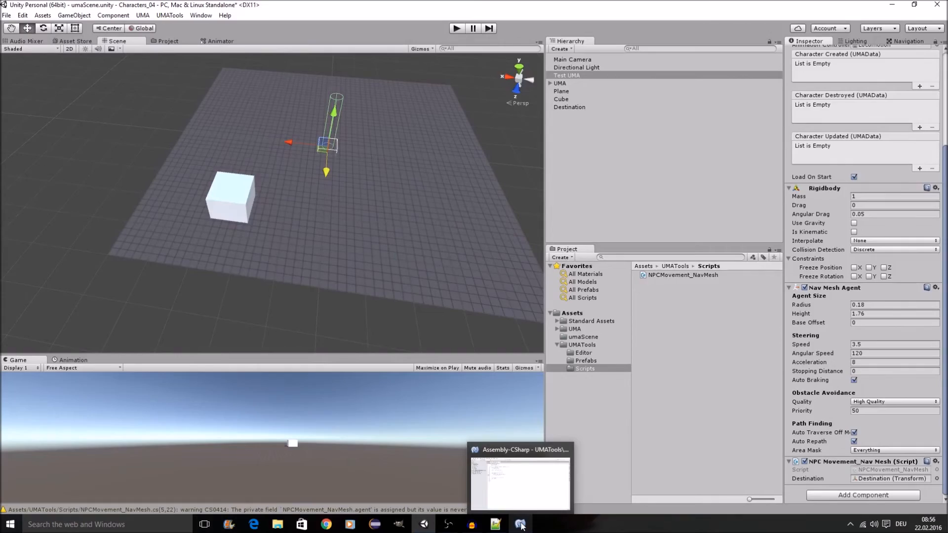
pyautogui.click(521, 525)
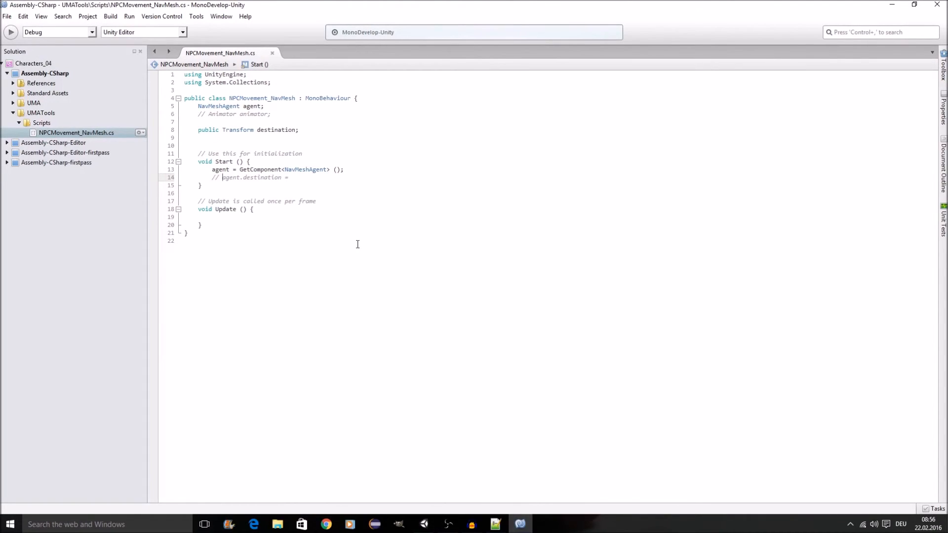
pyautogui.press('Home')
pyautogui.press('Delete')
pyautogui.press('Delete')
pyautogui.press('Delete')
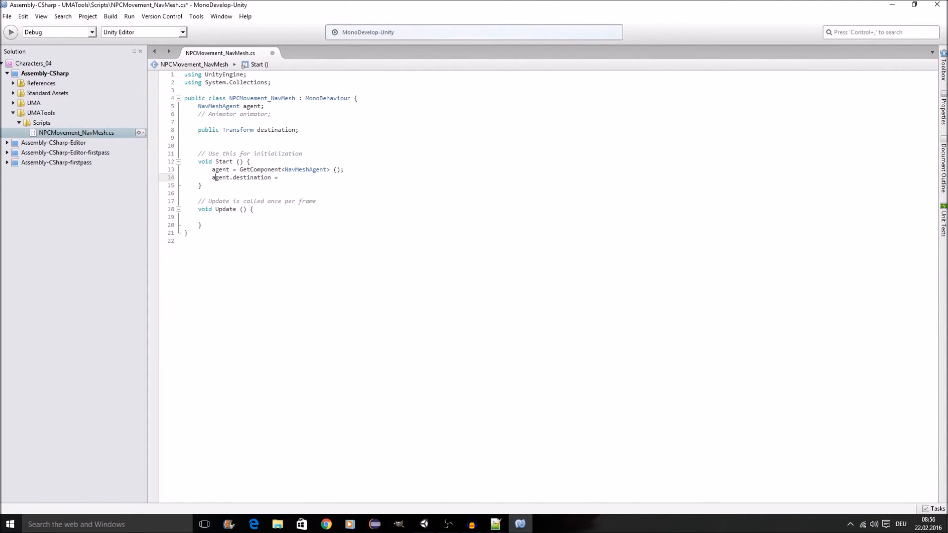
pyautogui.write('destination')
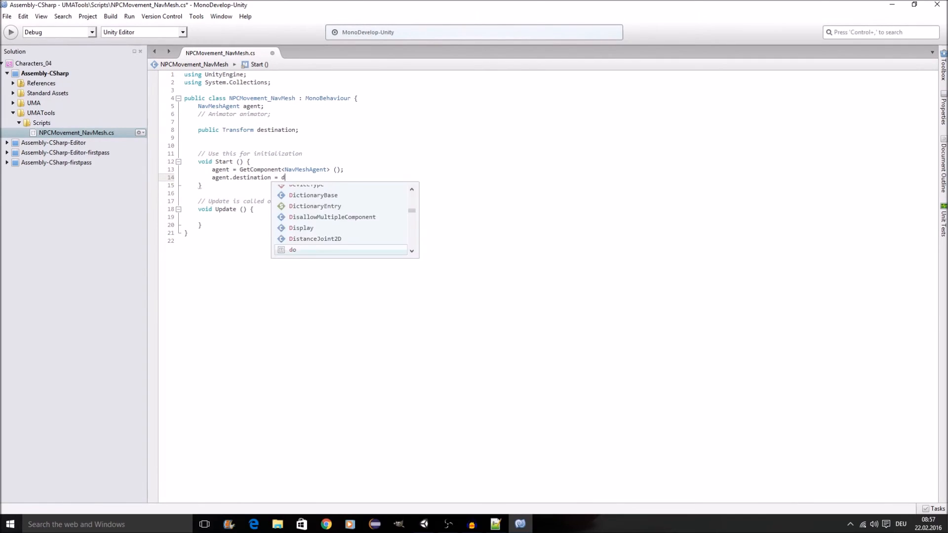
pyautogui.press('Return')
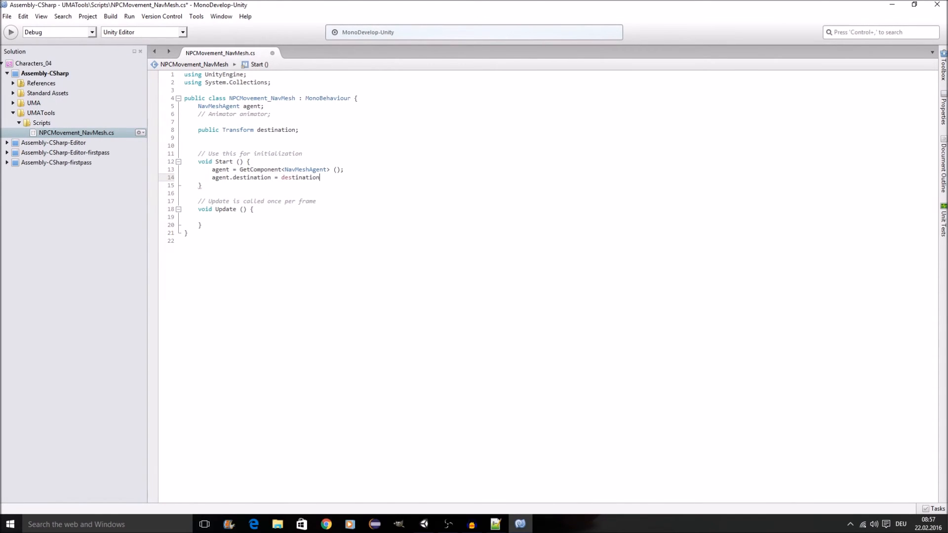
pyautogui.write('.position;')
pyautogui.hotkey('ctrl', 's')
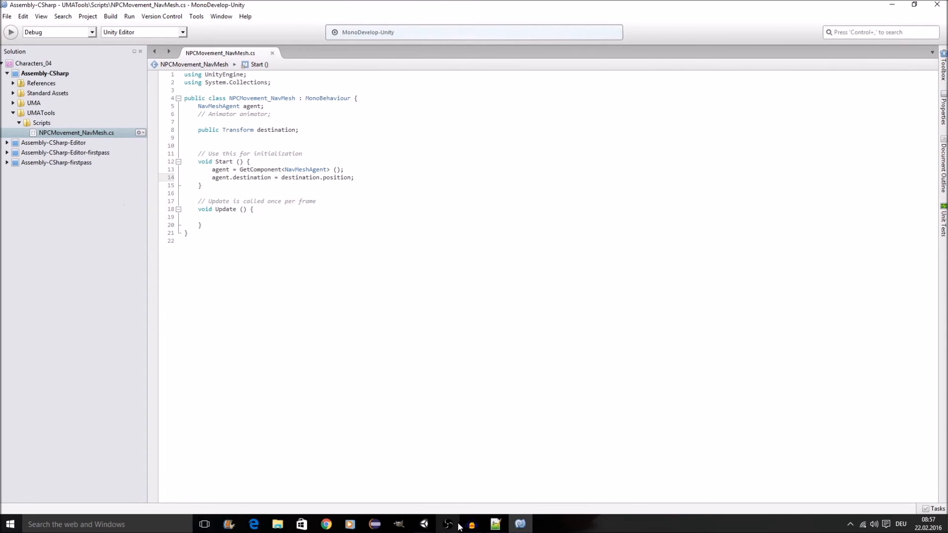
# Step: Return to Unity and play the scene once with the whole plane and cube in view to watch the character move
pyautogui.moveTo(425, 527)
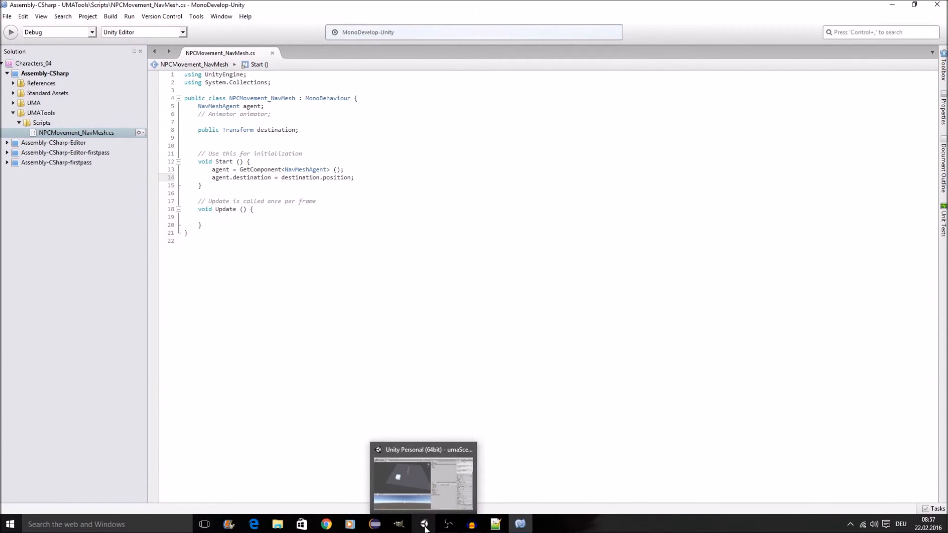
pyautogui.click(424, 527)
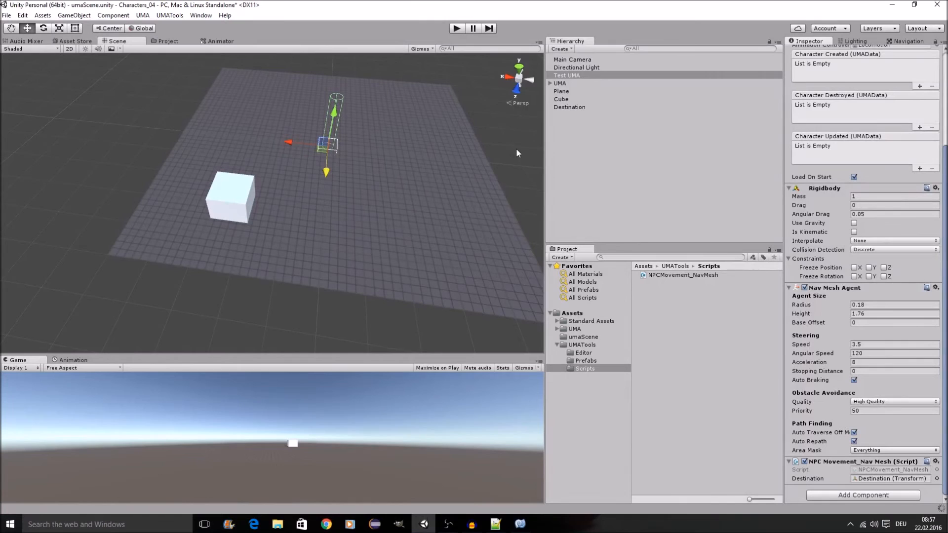
pyautogui.click(432, 160)
pyautogui.scroll(8, 429, 164)
pyautogui.scroll(-8, 414, 173)
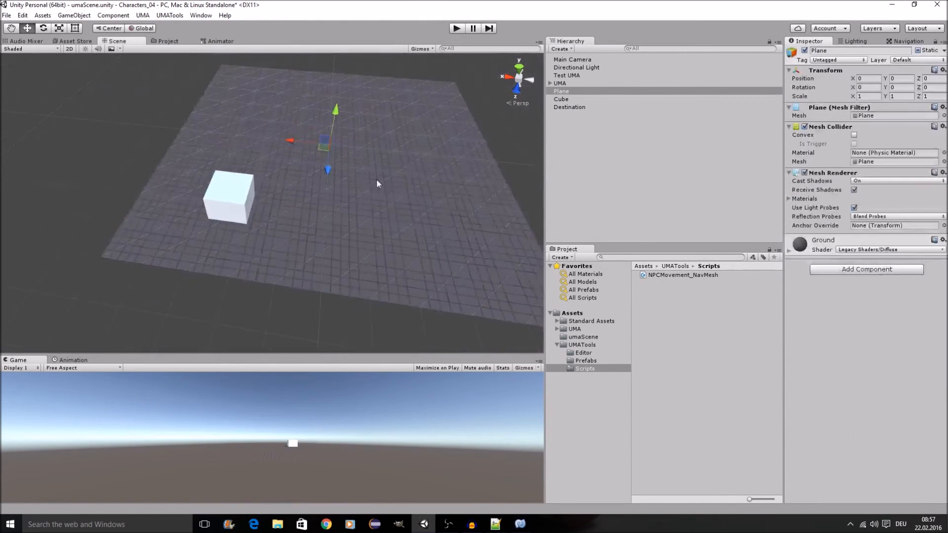
pyautogui.moveTo(405, 176); pyautogui.dragTo(387, 165, button='right')
pyautogui.moveTo(387, 165); pyautogui.dragTo(457, 172, button='middle')
pyautogui.moveTo(458, 220); pyautogui.dragTo(430, 139, button='right')
pyautogui.moveTo(425, 211); pyautogui.dragTo(428, 151, button='middle')
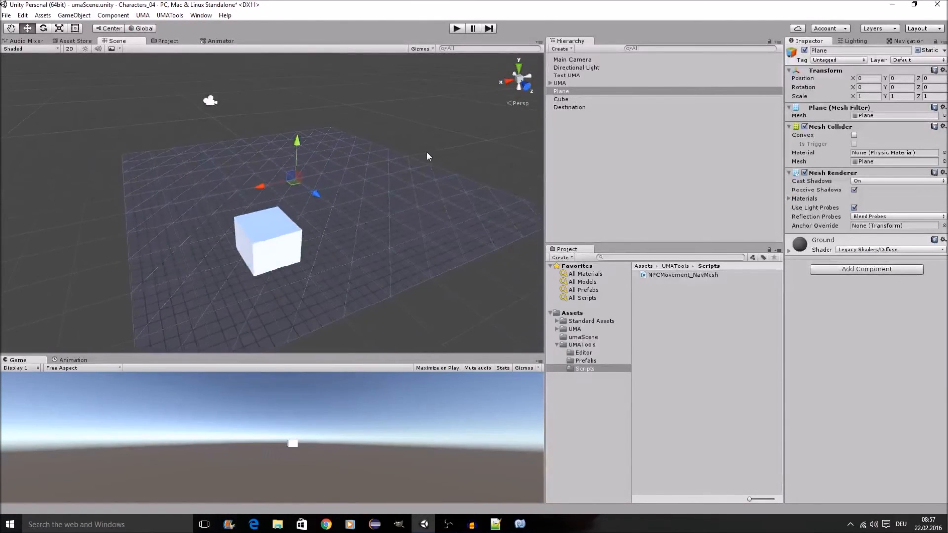
pyautogui.click(457, 28)
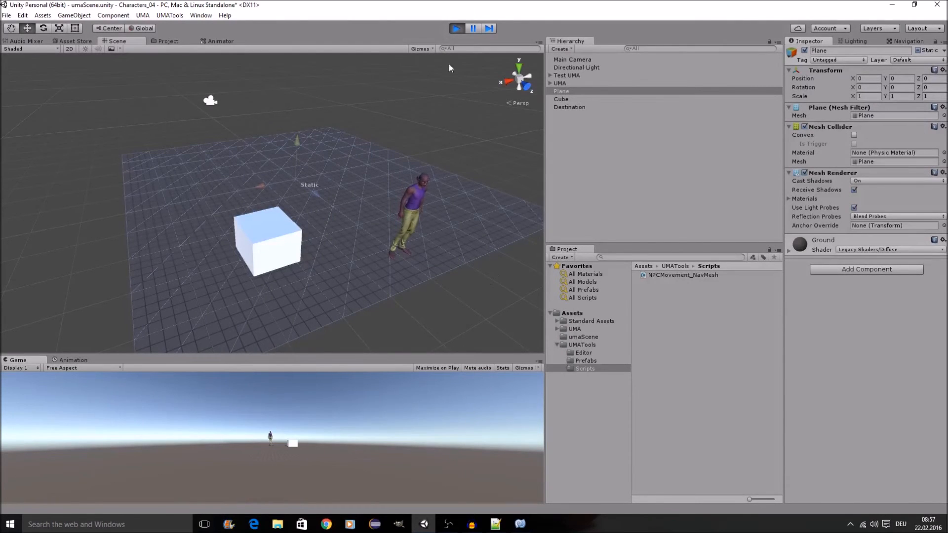
pyautogui.click(452, 28)
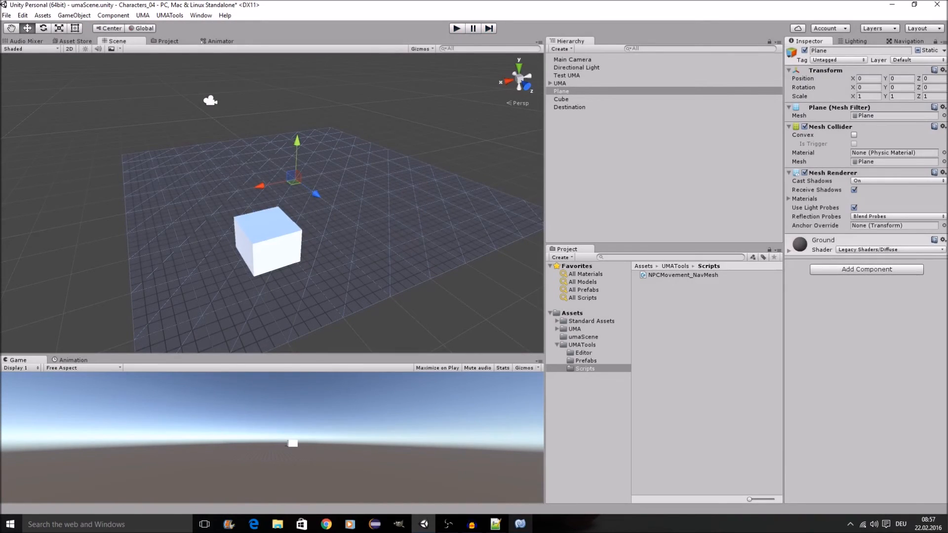
# Step: Rerun the Unity scene and examine Test UMA's Nav Mesh Agent and script components during play mode
pyautogui.click(520, 524)
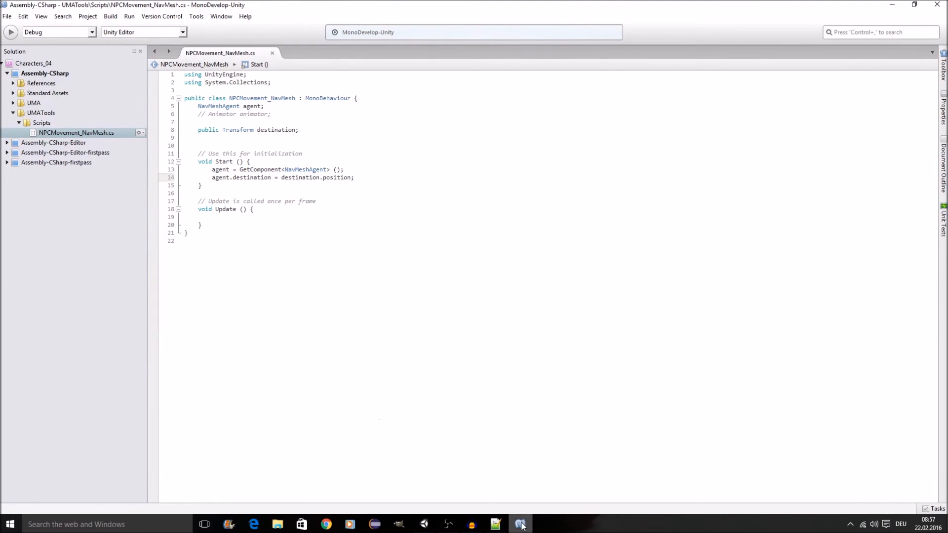
pyautogui.hotkey('alt', 'Tab')
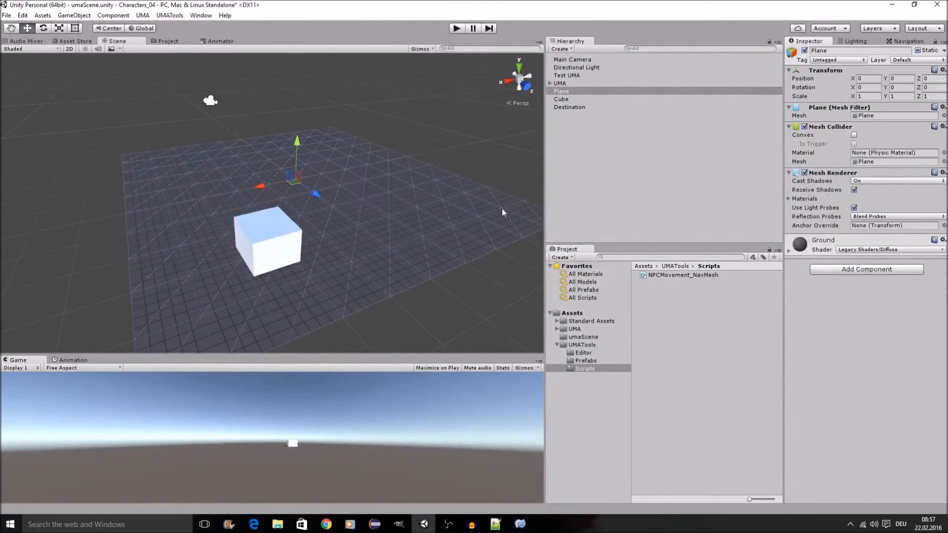
pyautogui.scroll(3, 415, 218)
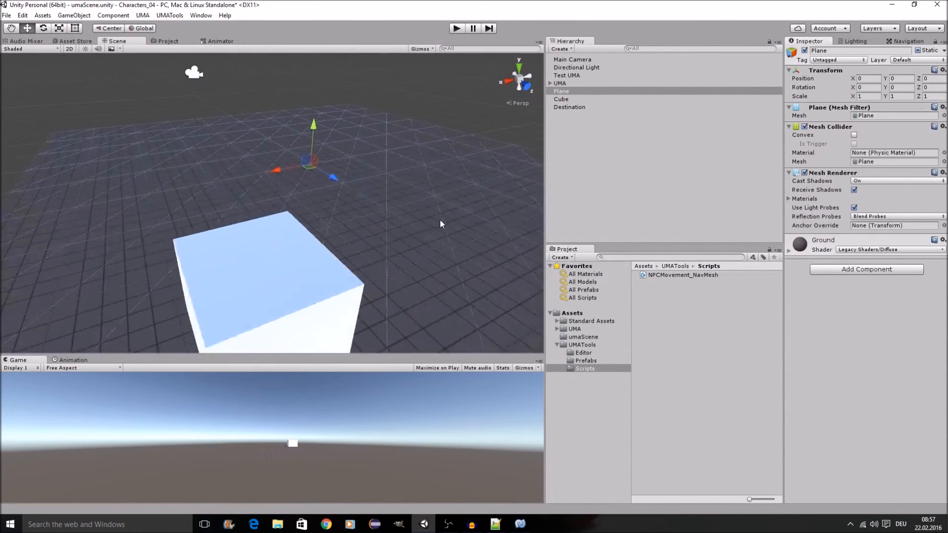
pyautogui.scroll(-2, 470, 224)
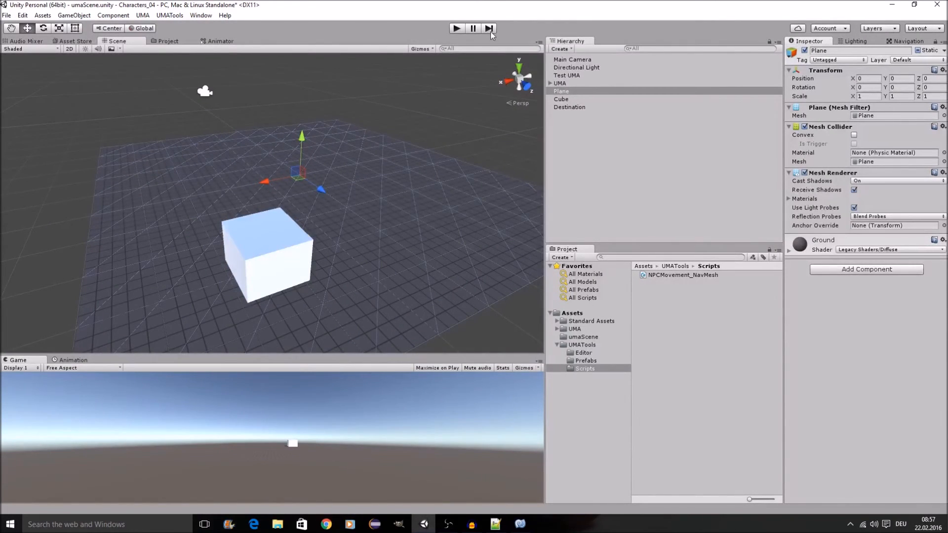
pyautogui.click(457, 30)
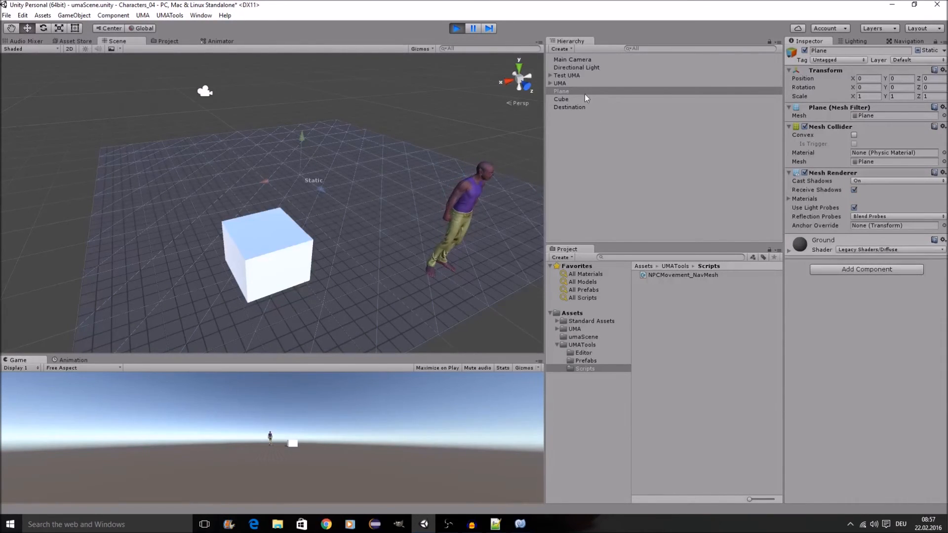
pyautogui.click(576, 75)
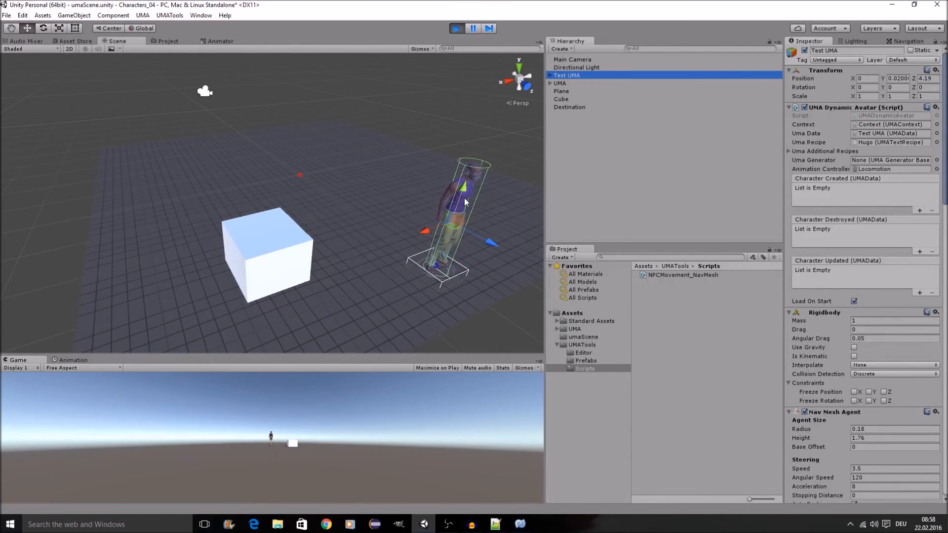
pyautogui.scroll(-5, 840, 316)
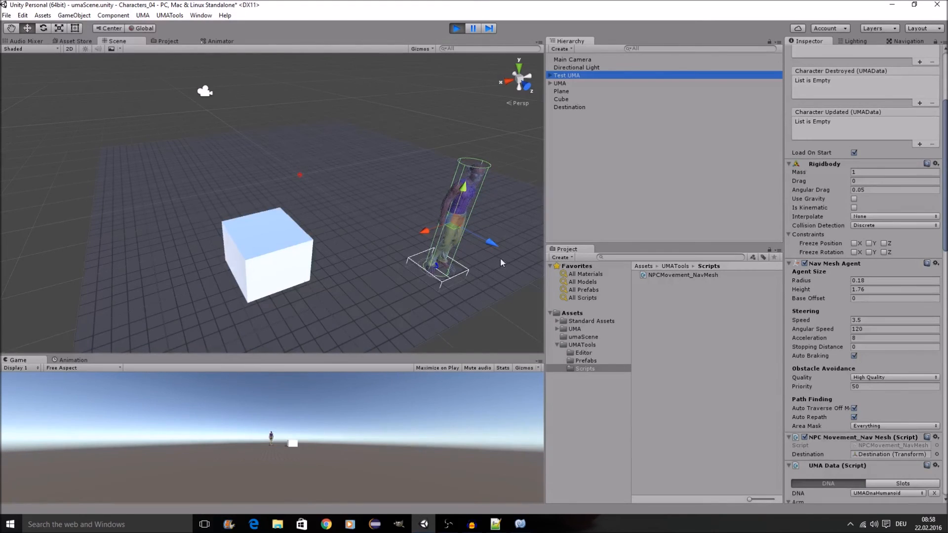
pyautogui.click(455, 28)
pyautogui.click(456, 30)
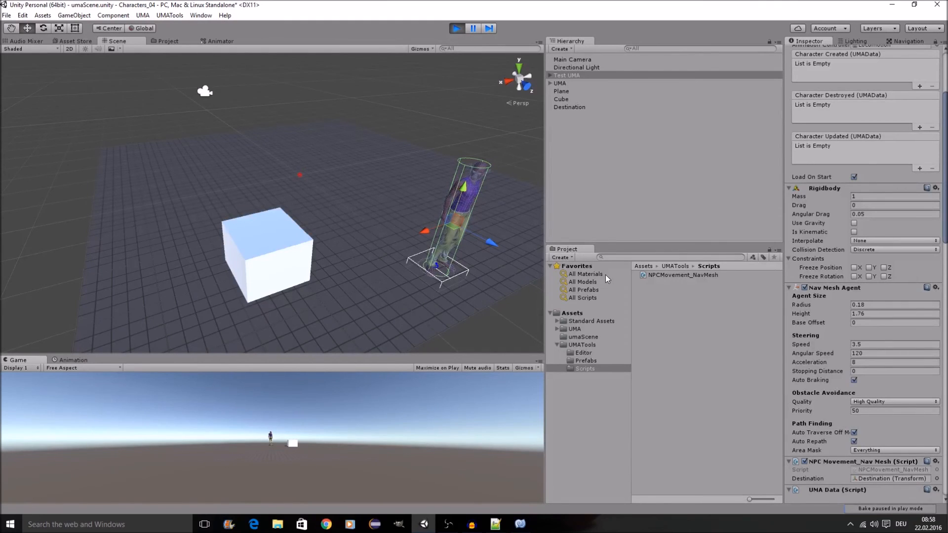
pyautogui.scroll(-3, 839, 355)
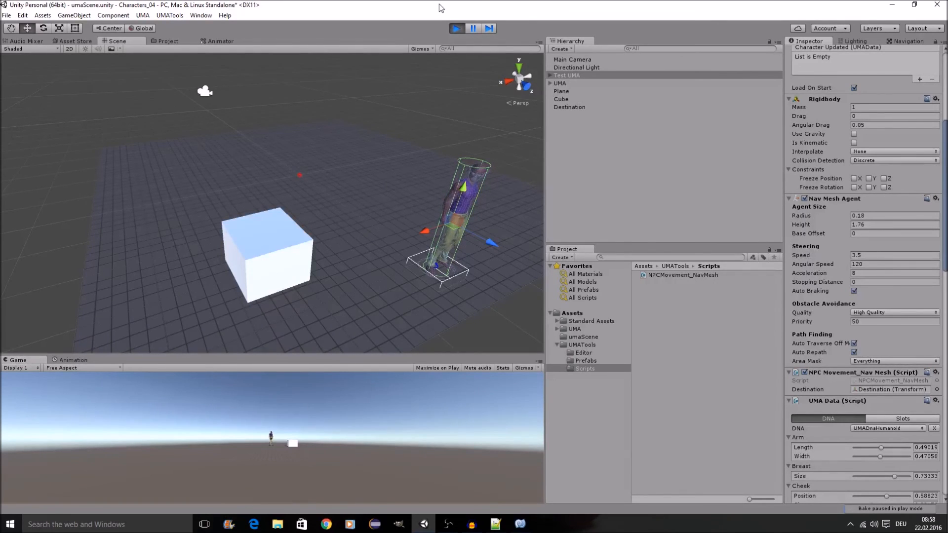
pyautogui.click(456, 28)
# Step: Set the Nav Mesh Agent's Speed on Test UMA to 7 and test the movement in two short play runs
pyautogui.click(847, 344)
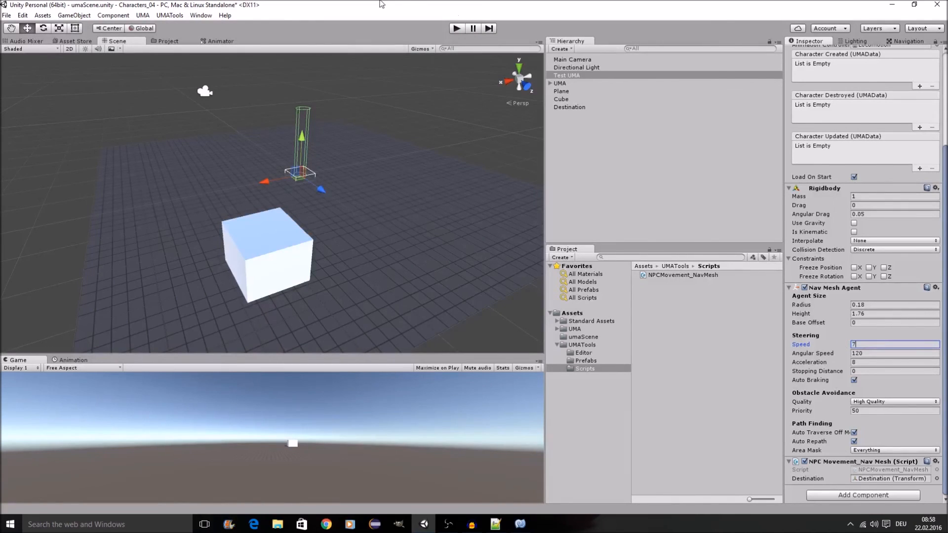
pyautogui.click(457, 29)
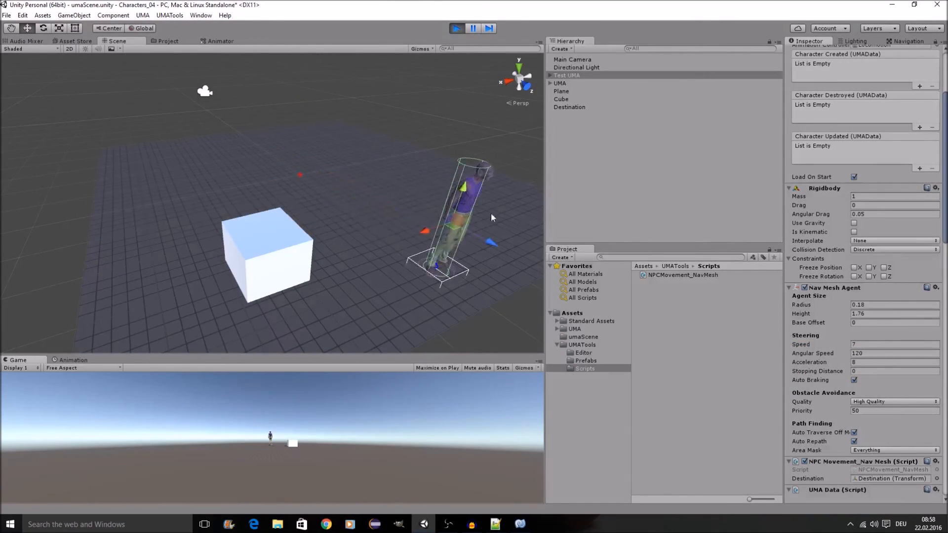
pyautogui.click(455, 29)
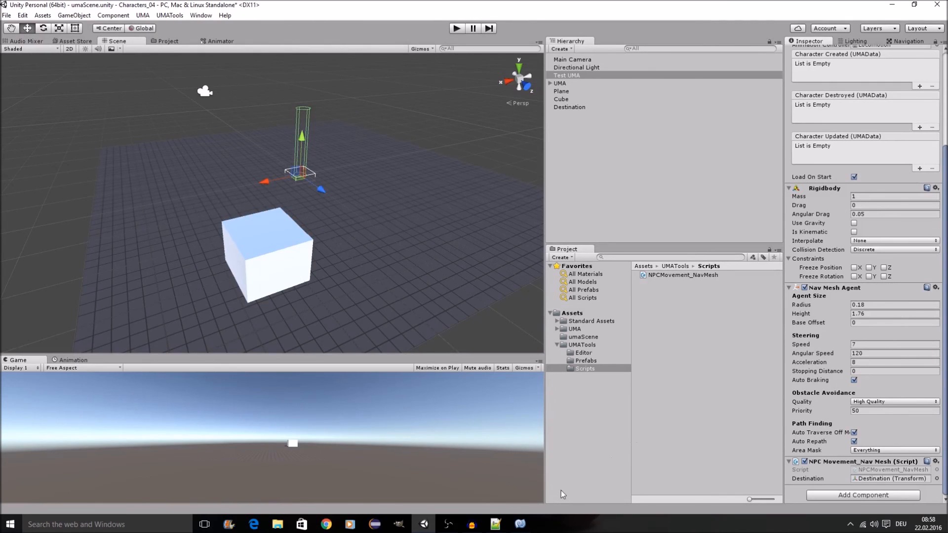
pyautogui.click(457, 28)
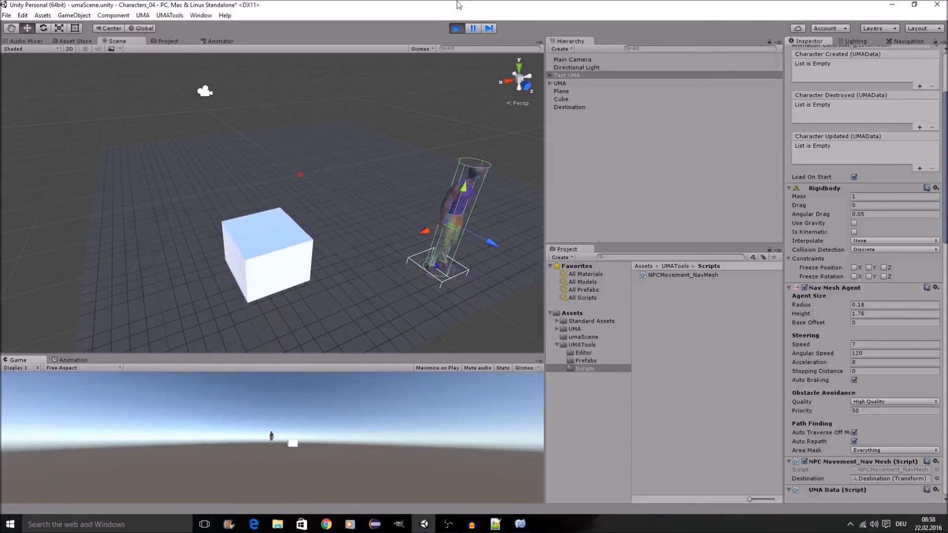
pyautogui.click(457, 28)
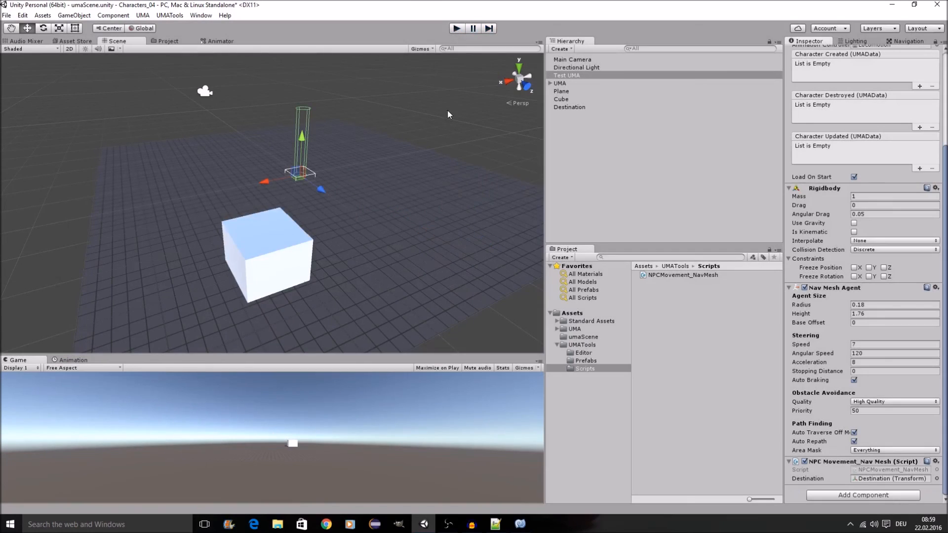
# Step: Select the UMA asset folder, switch to MonoDevelop and place the cursor on the blank line below the Animator declaration
pyautogui.moveTo(522, 527)
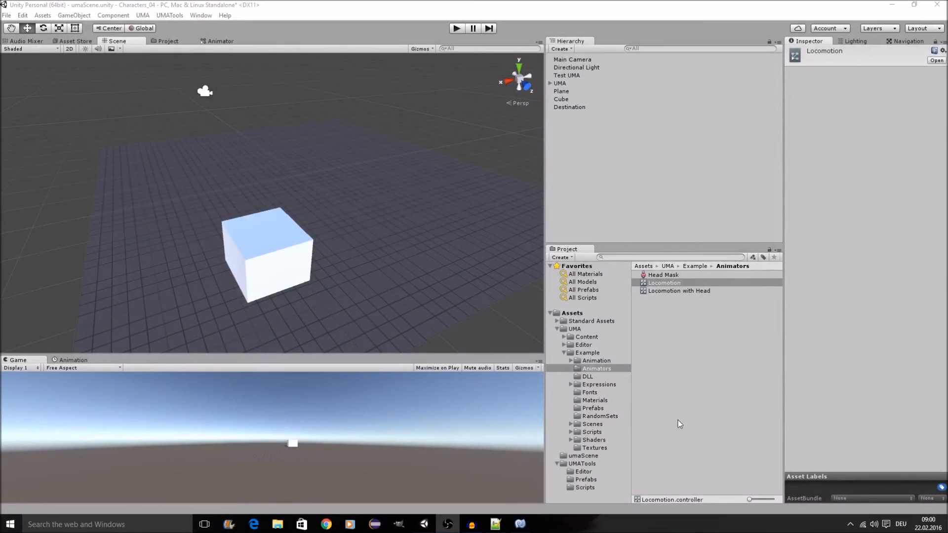
pyautogui.click(569, 329)
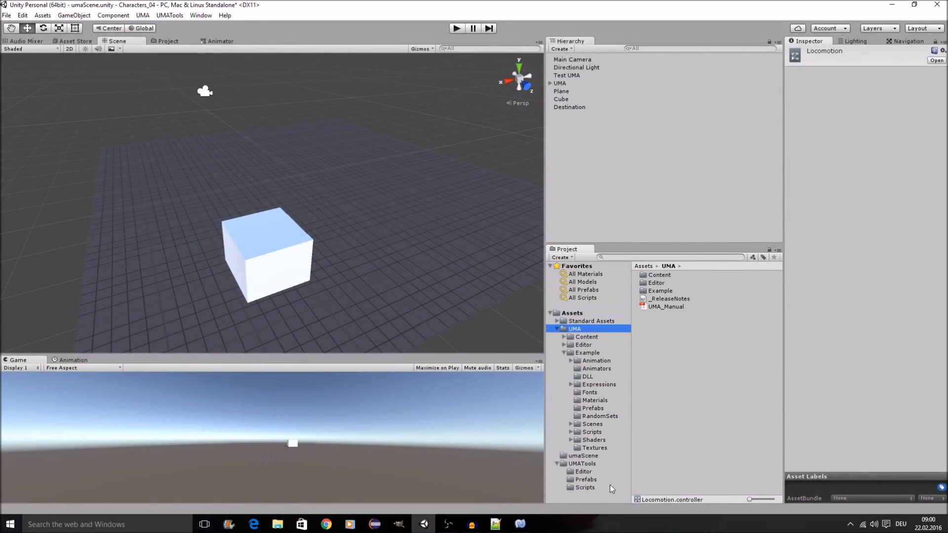
pyautogui.click(521, 524)
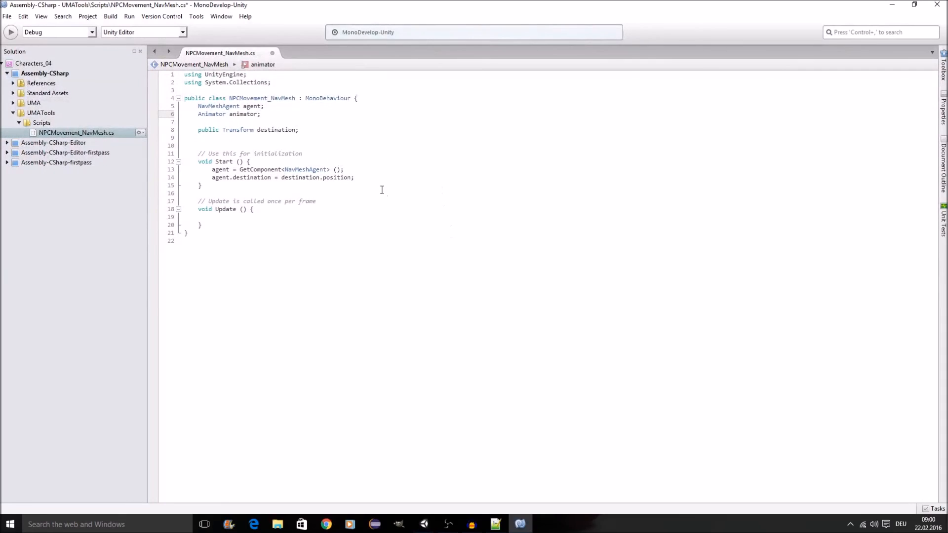
pyautogui.click(324, 121)
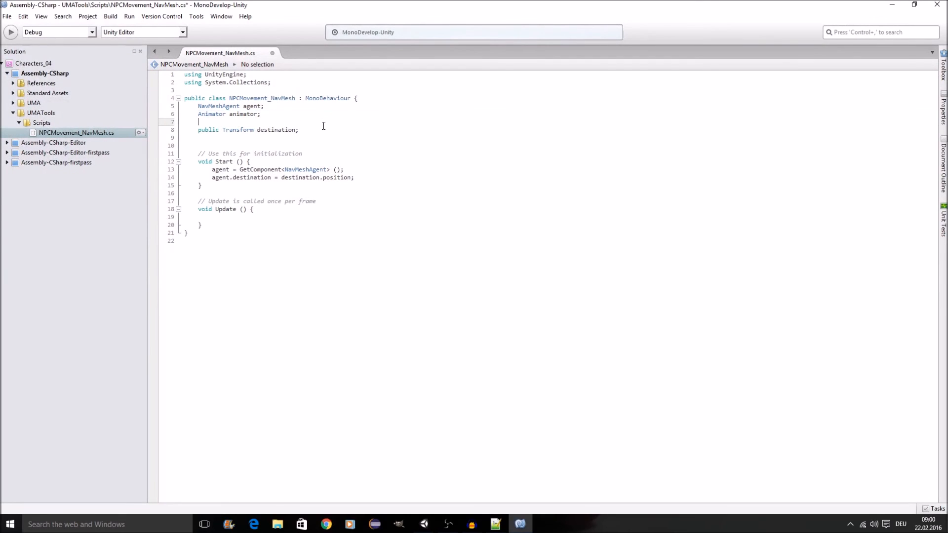